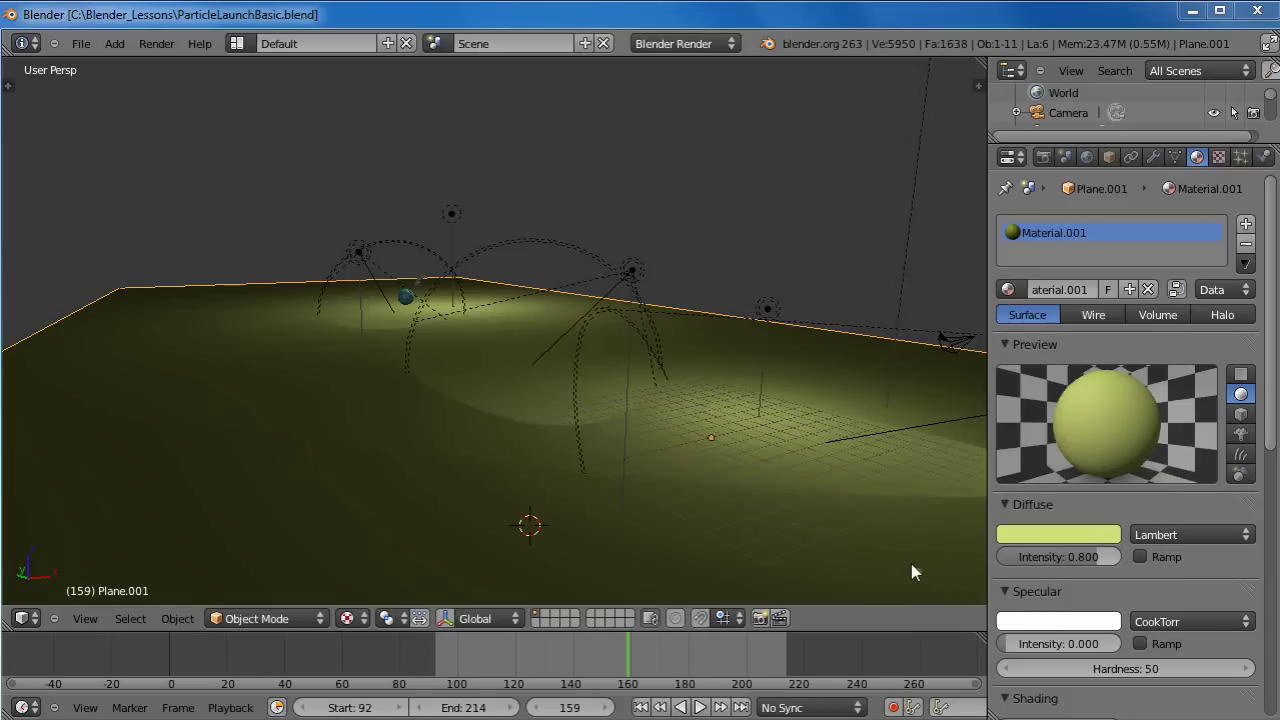
Play the finished particle animation and orbit around the scene to preview it
left_click(911, 560)
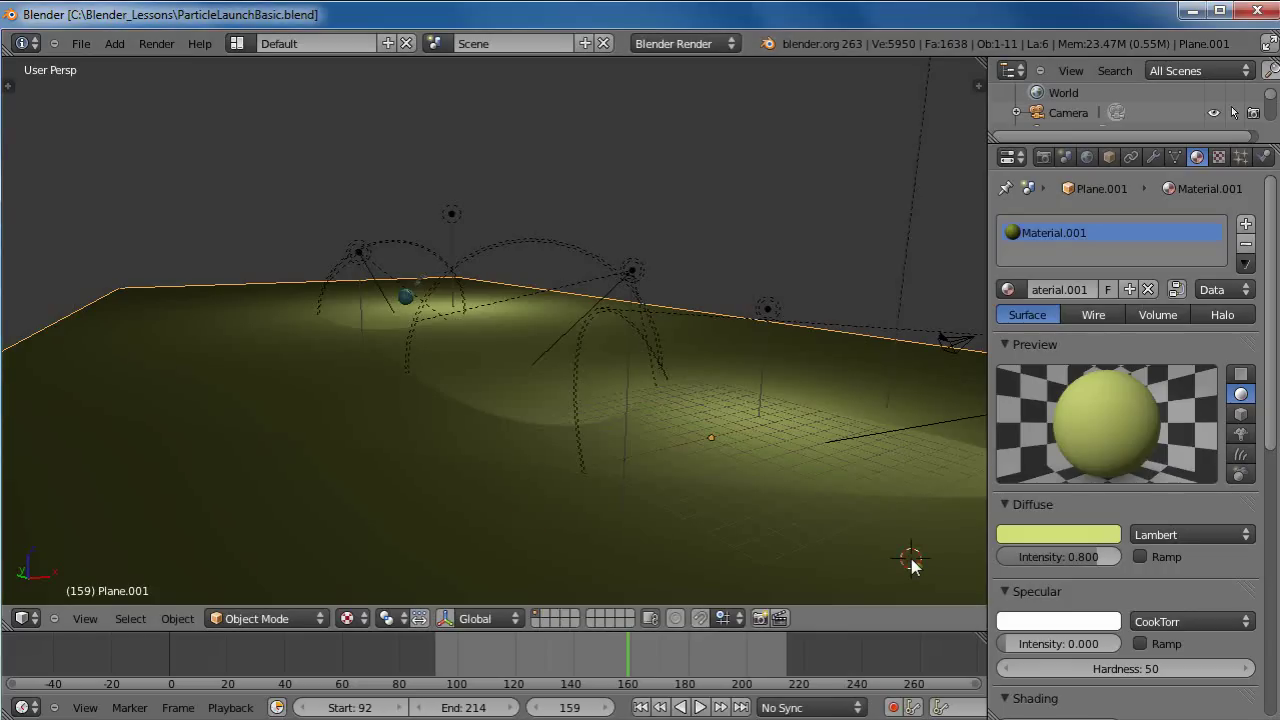
key("alt+a")
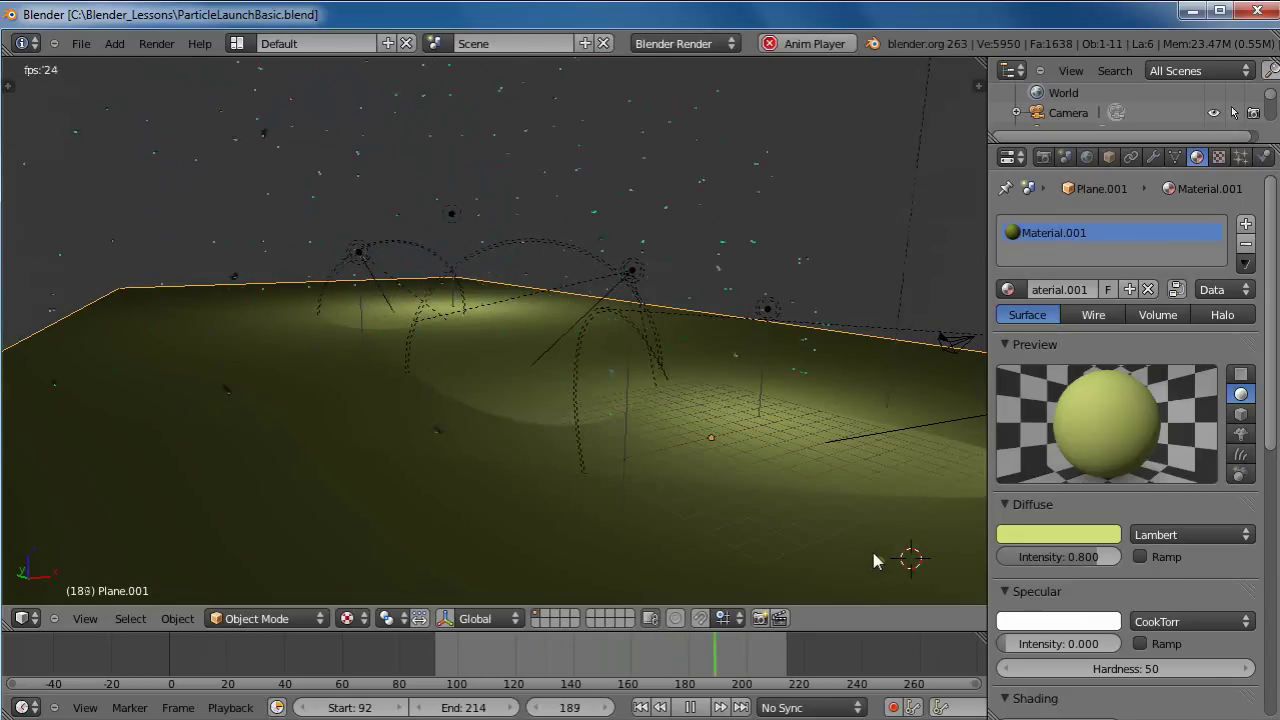
middle_click_drag(873, 552, 640, 549)
mouse_move(877, 453)
middle_mouse_down()
mouse_move(325, 503)
mouse_move(270, 486)
mouse_move(256, 466)
mouse_move(256, 480)
middle_mouse_up()
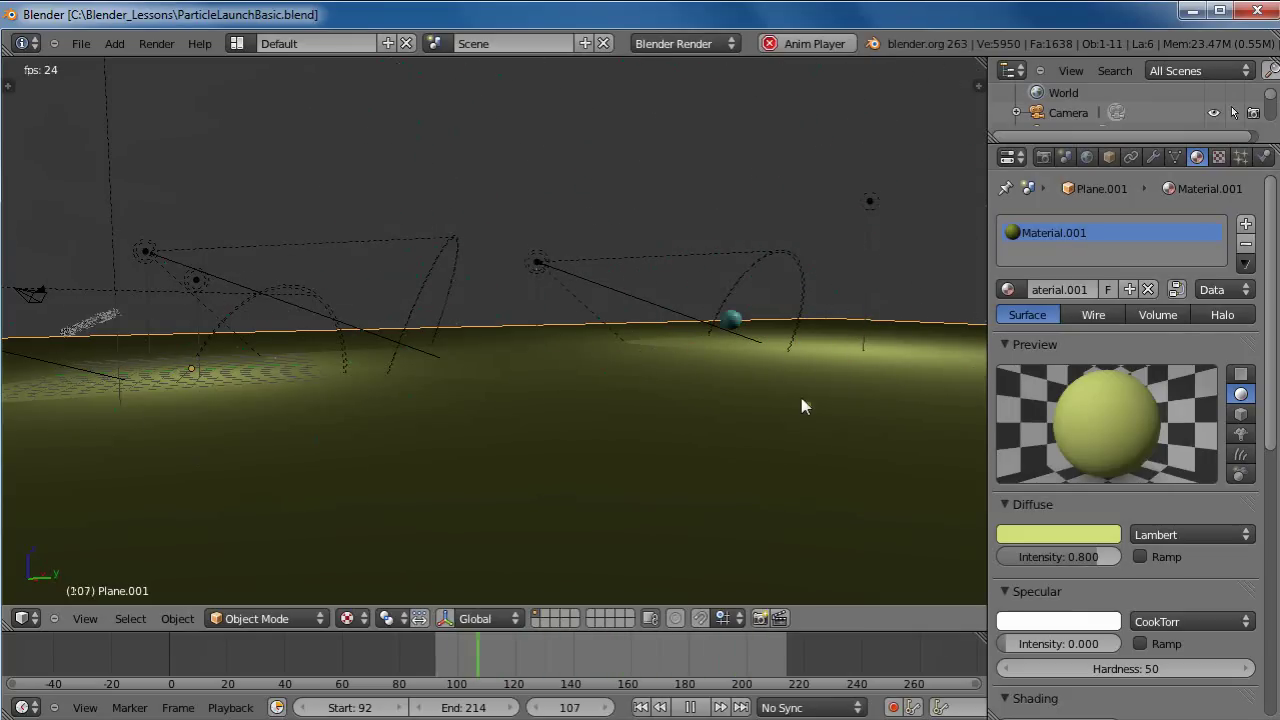
middle_click_drag(413, 443, 696, 462)
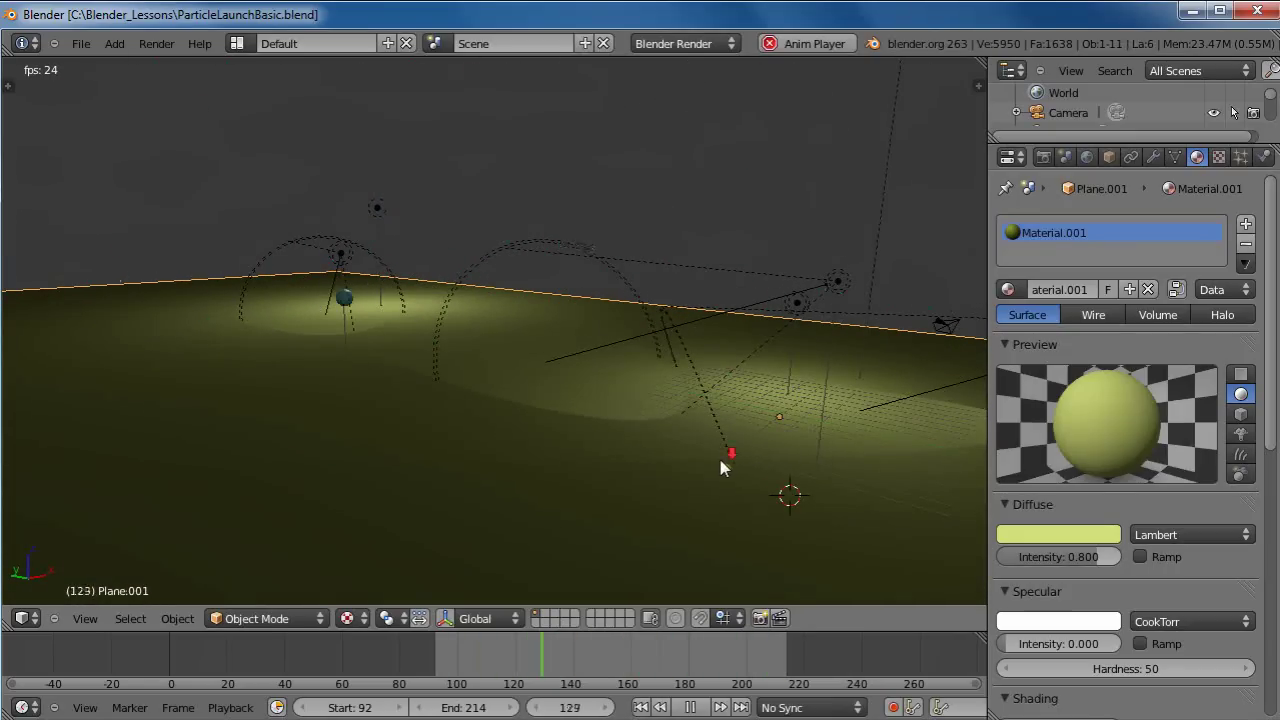
scroll(723, 466, "down", 2)
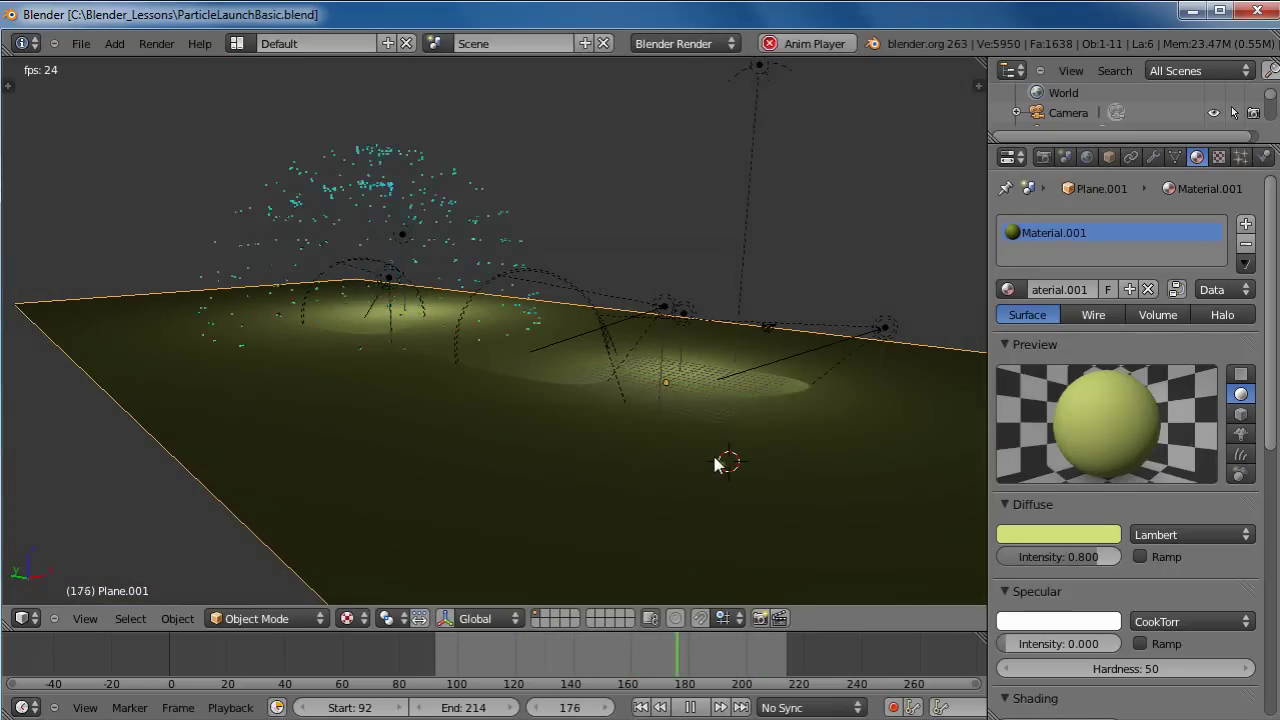
key("Escape")
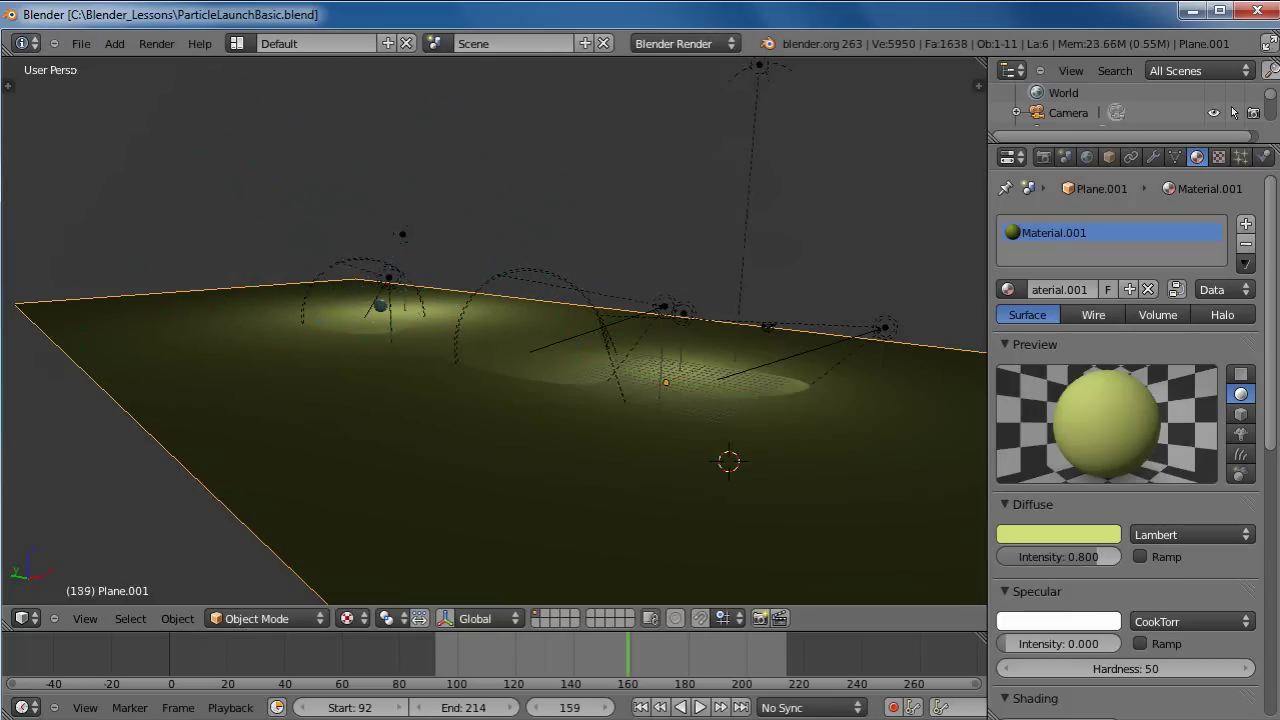
Start a new file by reloading the default start-up scene
left_click(76, 43)
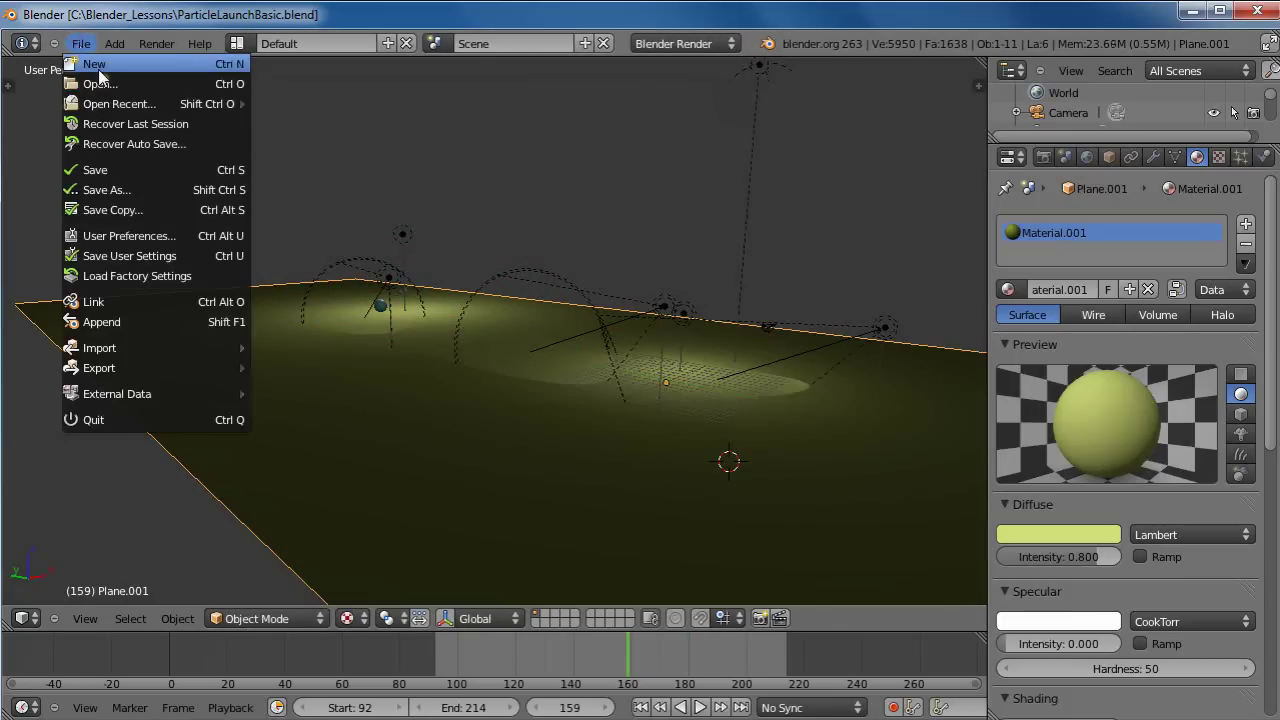
left_click(96, 64)
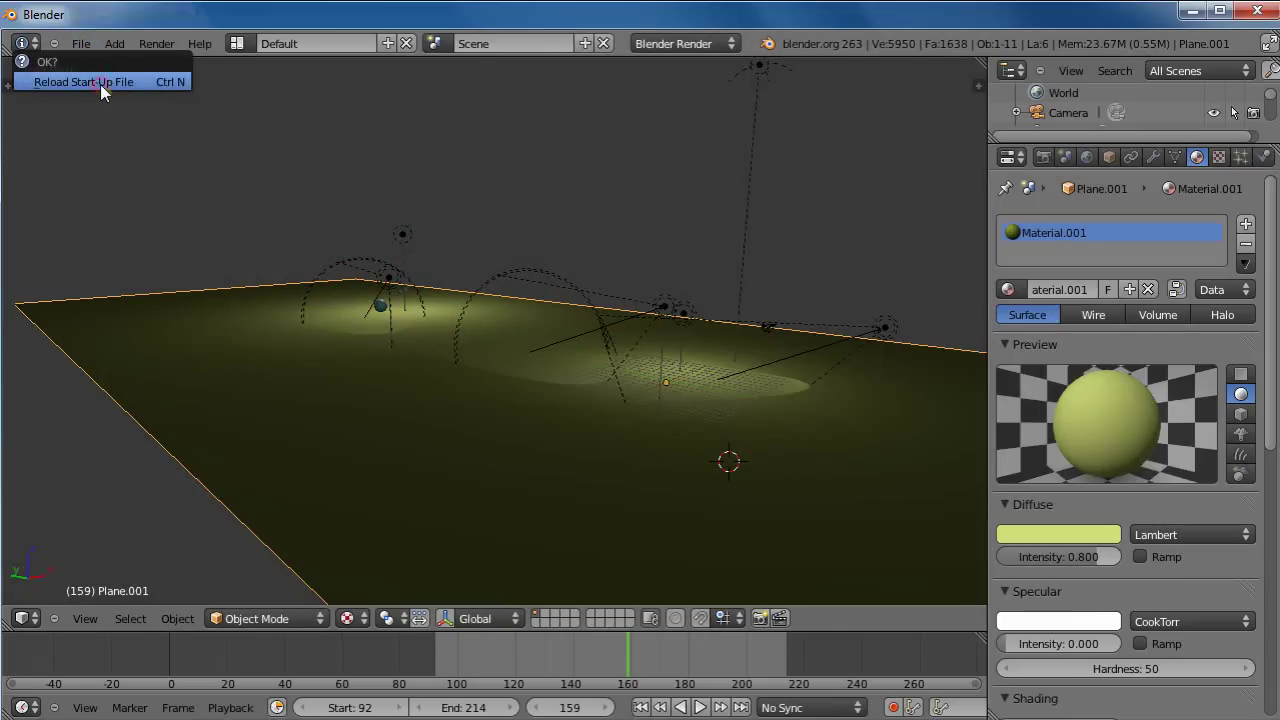
left_click(100, 84)
scroll(646, 514, "up", 5)
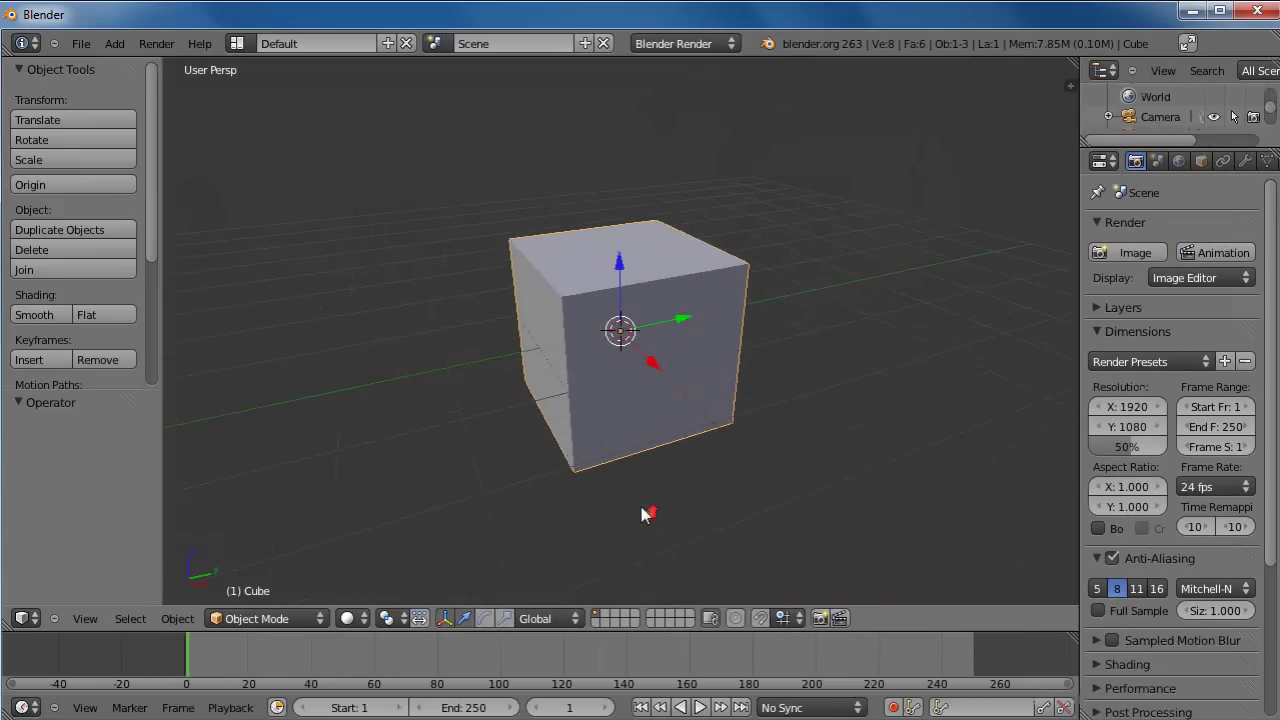
scroll(646, 514, "down", 5)
scroll(630, 477, "up", 2)
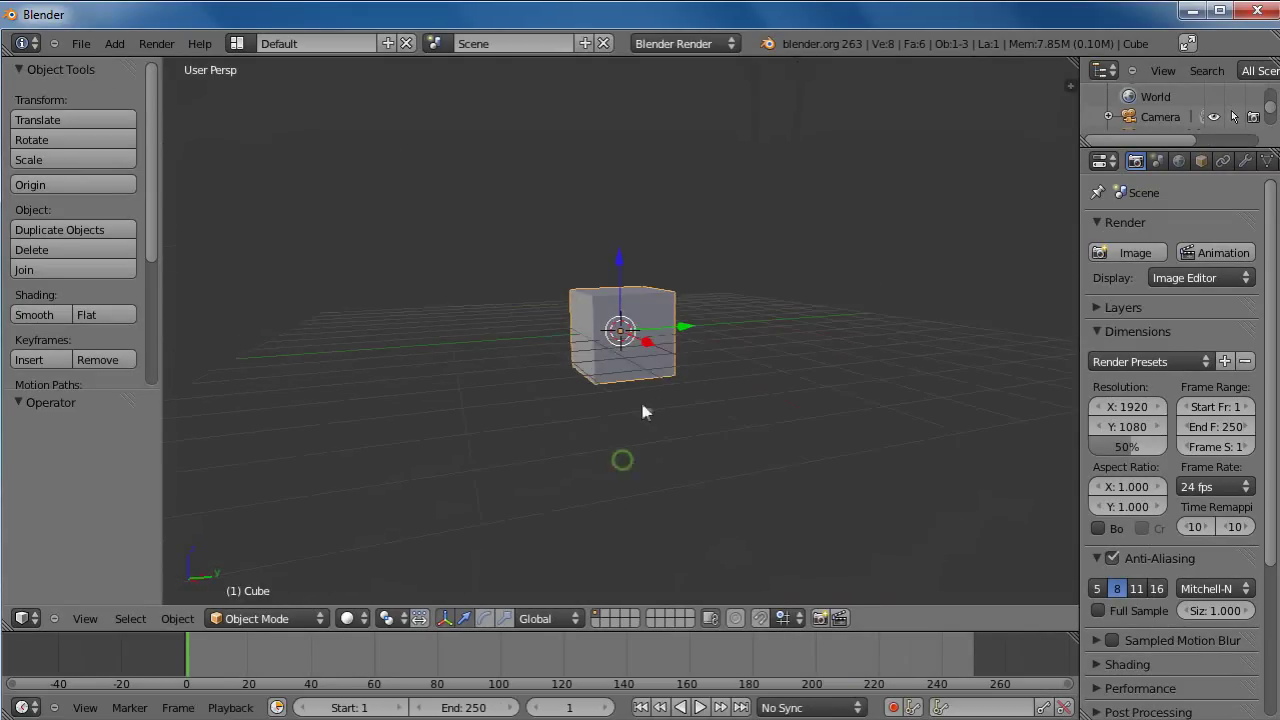
scroll(641, 396, "up", 3)
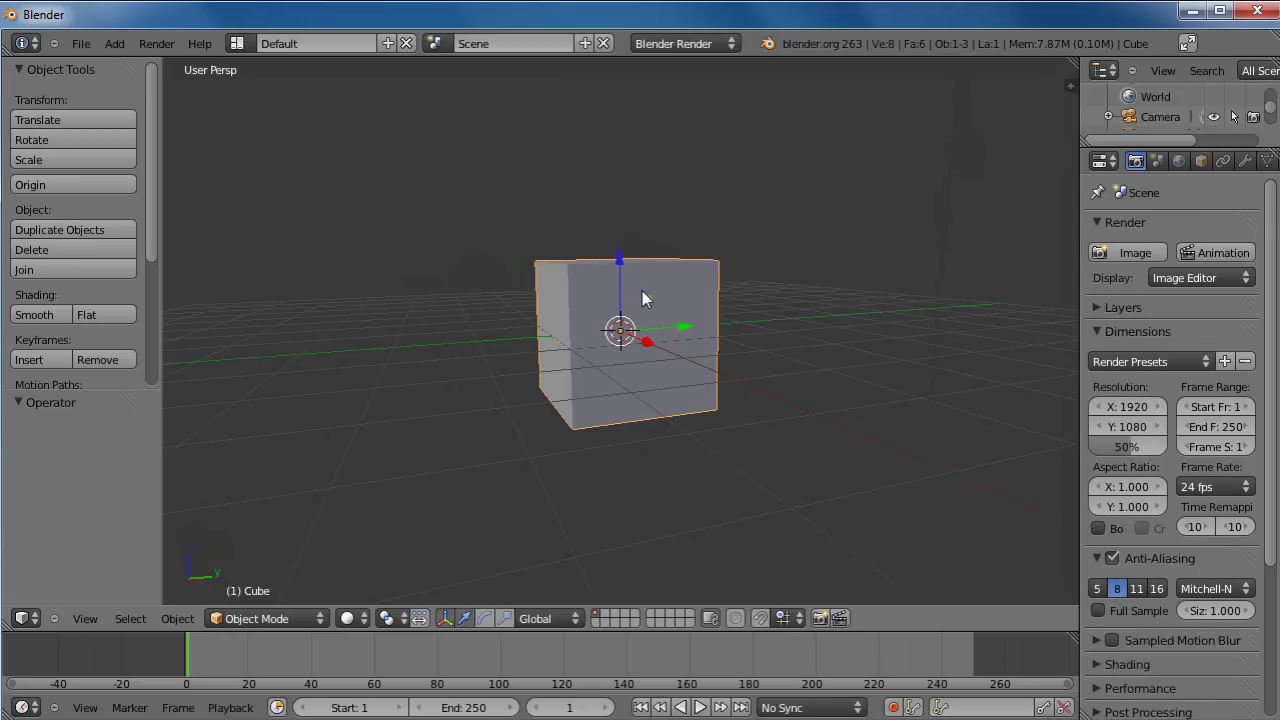
Delete the default cube
key("x")
left_click(642, 291)
middle_click_drag(690, 360, 733, 402)
Add a plane mesh and scale it up to about 10.098
key("shift+a")
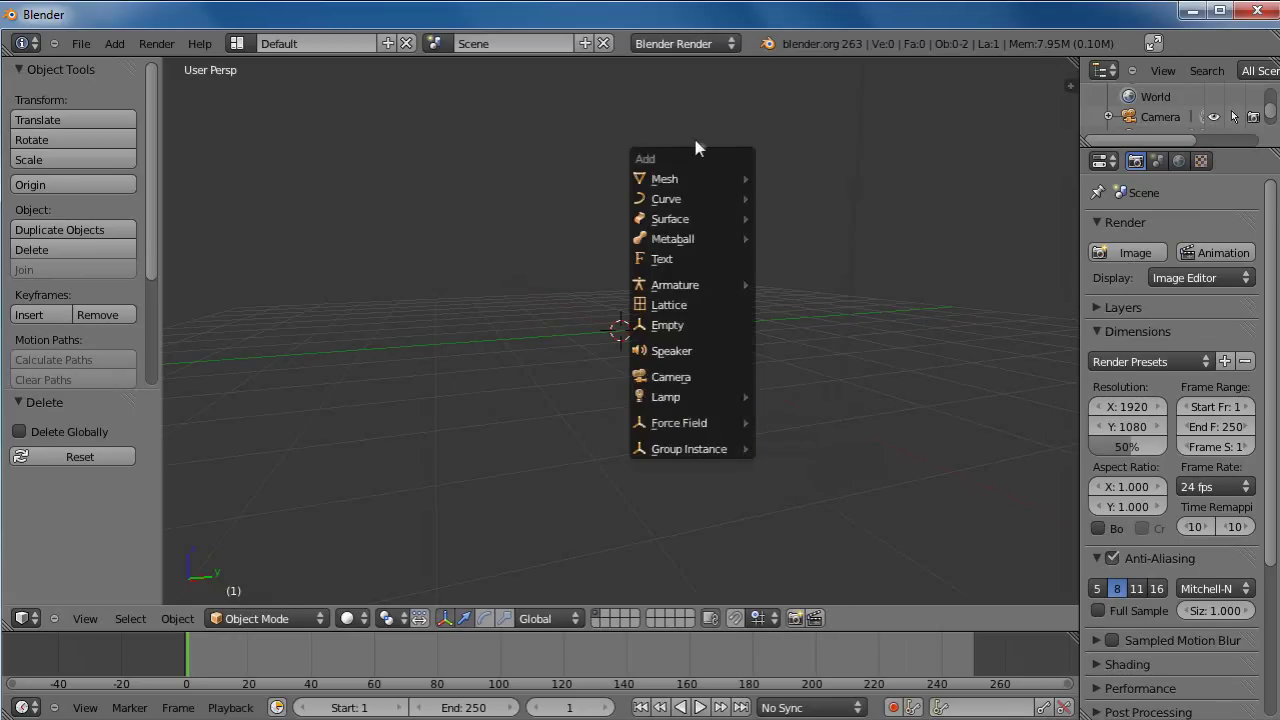
mouse_move(700, 178)
left_click(784, 178)
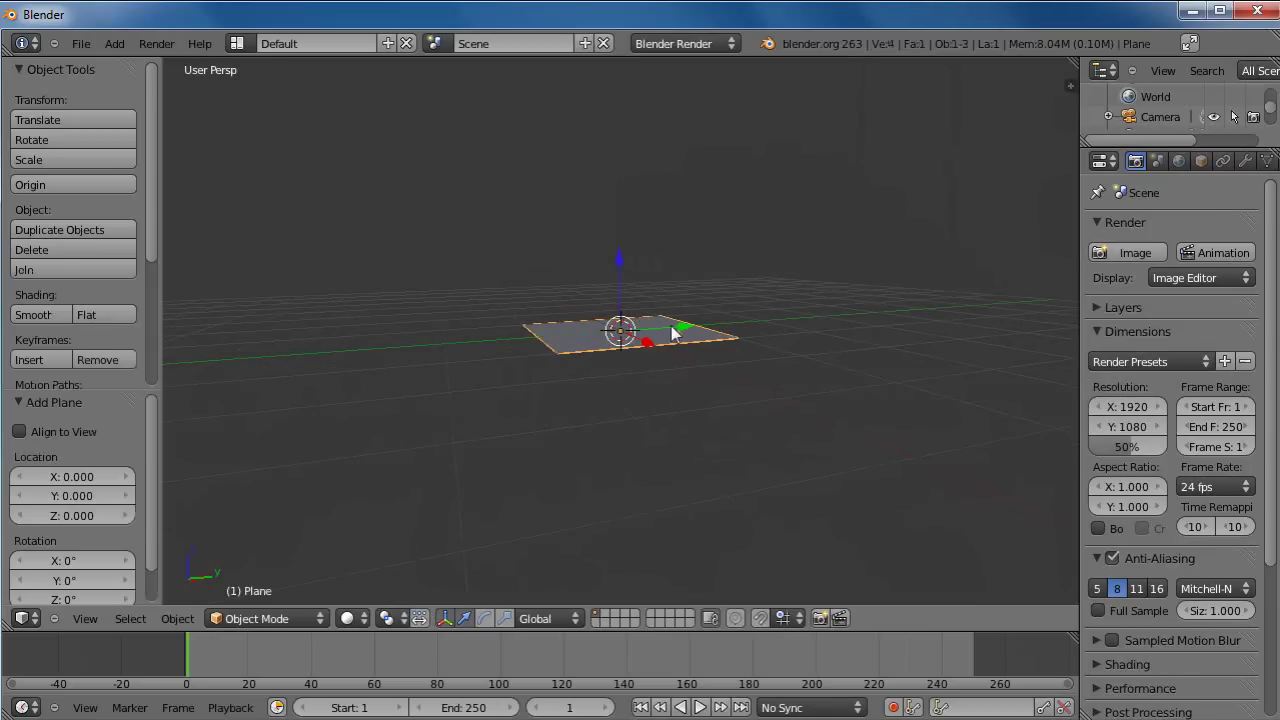
key("s")
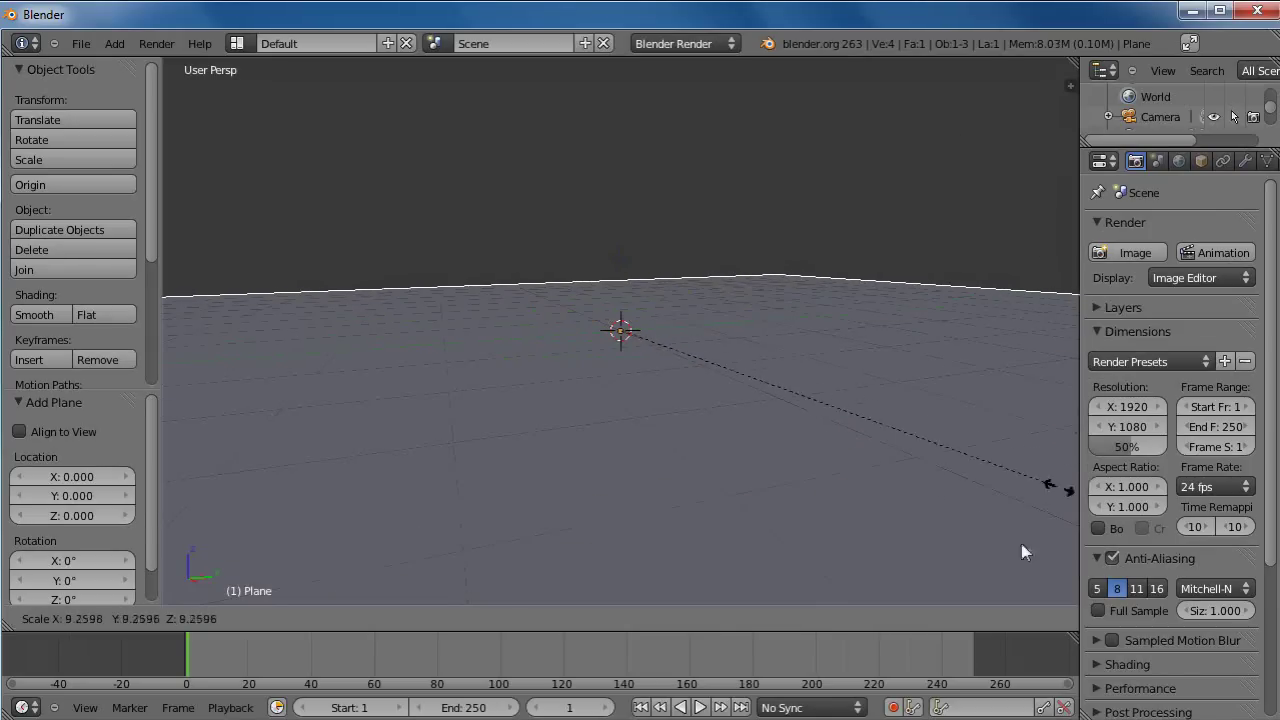
left_click(1058, 565)
scroll(780, 400, "down", 3)
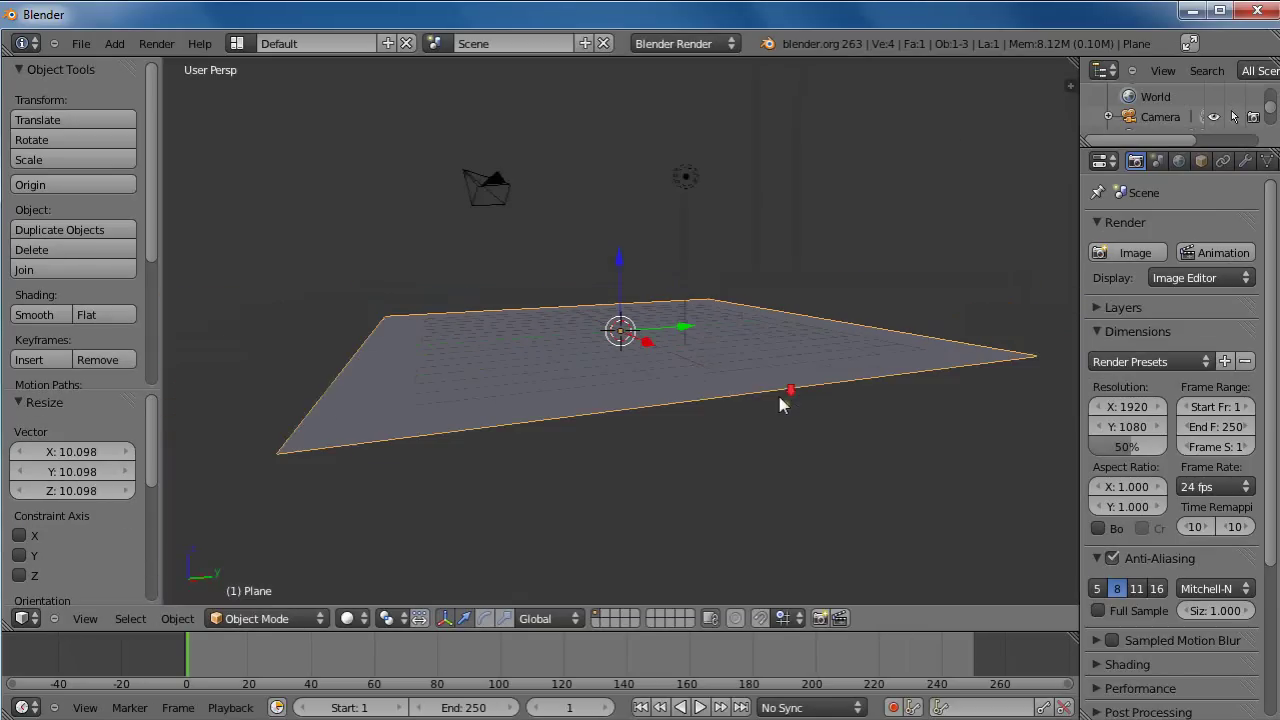
scroll(675, 333, "up", 5)
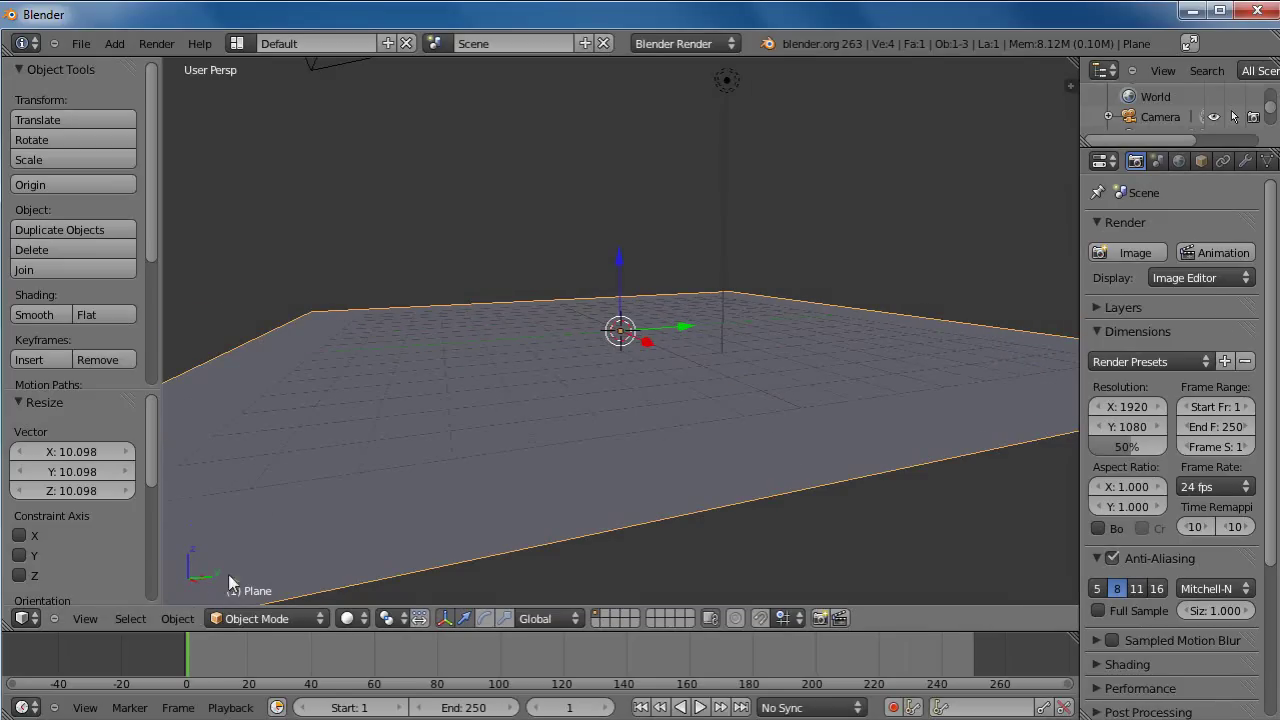
Rescale the floor plane down to its final size of about 5.965
left_click(655, 430)
key("s")
key("y")
left_click(973, 352)
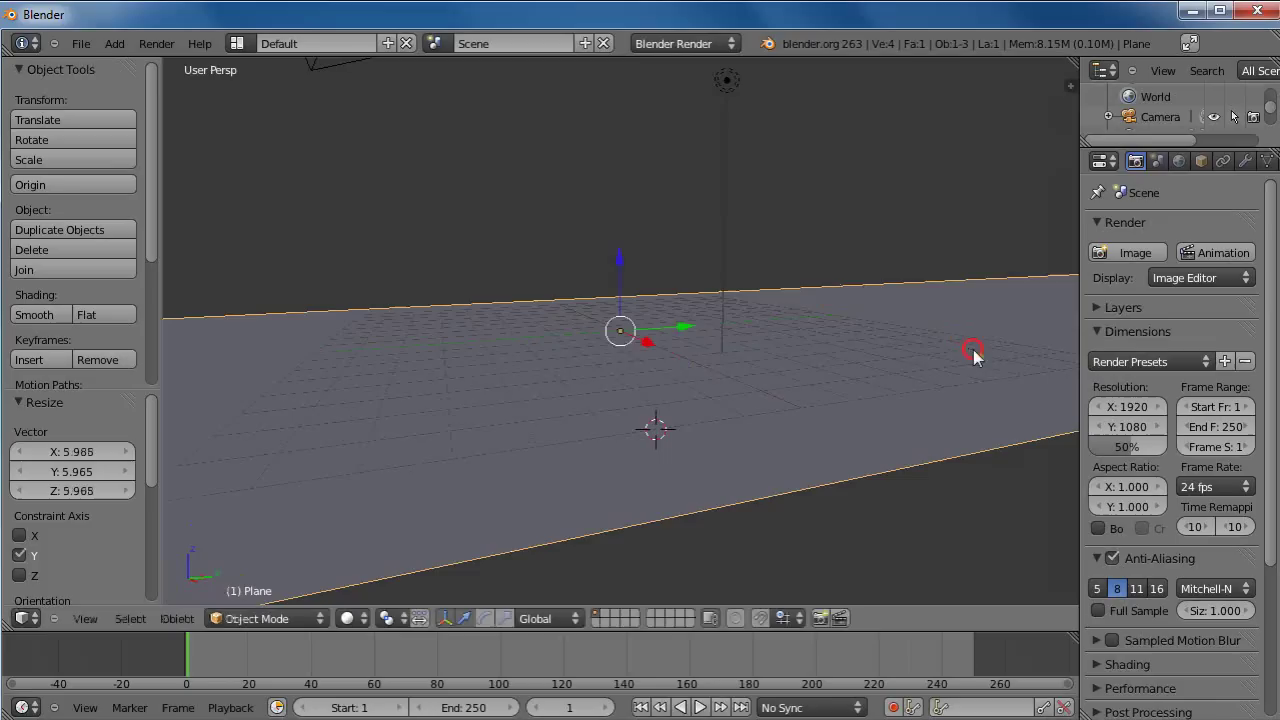
middle_click_drag(455, 488, 751, 443)
Add a second plane above the floor
scroll(361, 401, "down", 2)
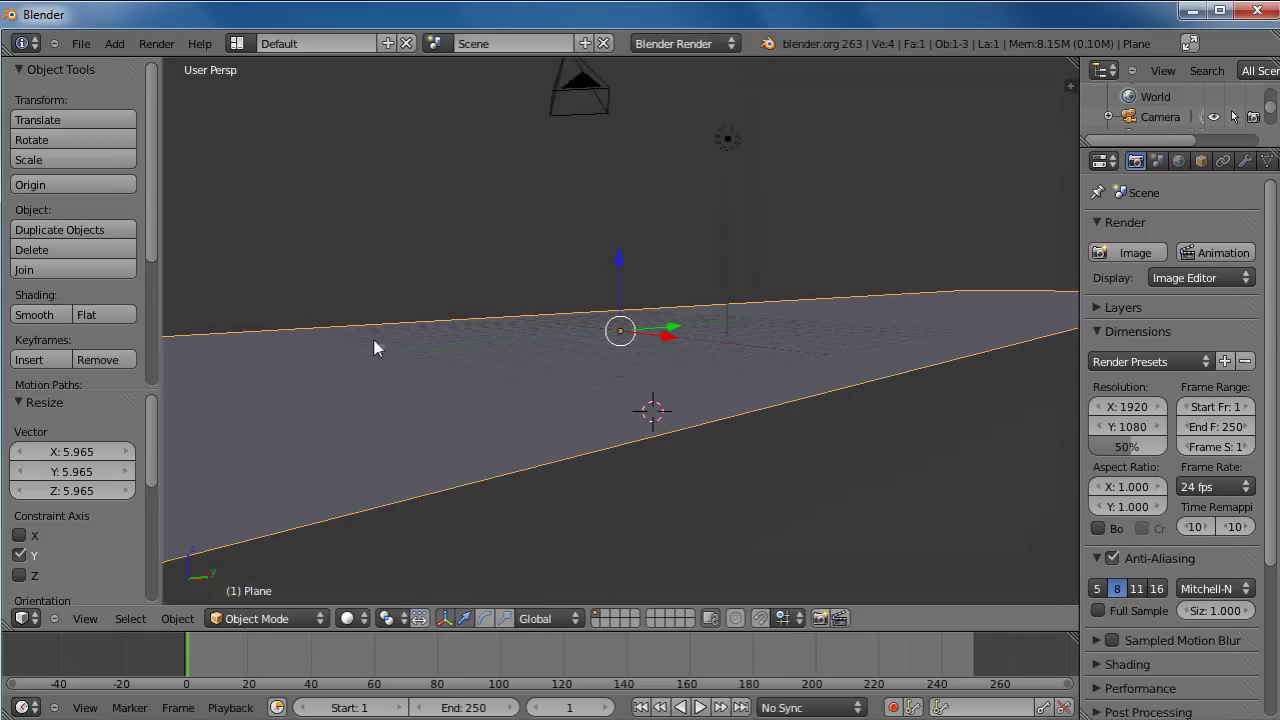
left_click(416, 230)
key("shift+a")
mouse_move(414, 240)
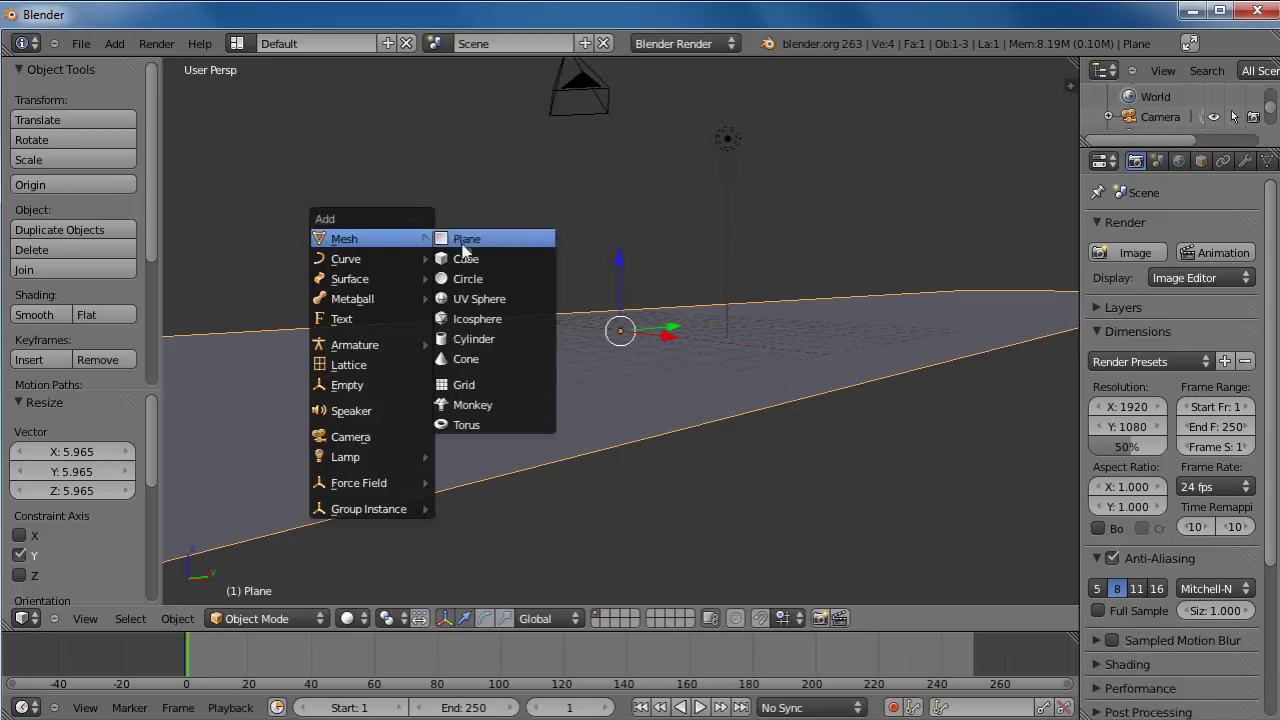
left_click(472, 240)
scroll(460, 290, "down", 2)
scroll(468, 295, "up", 4)
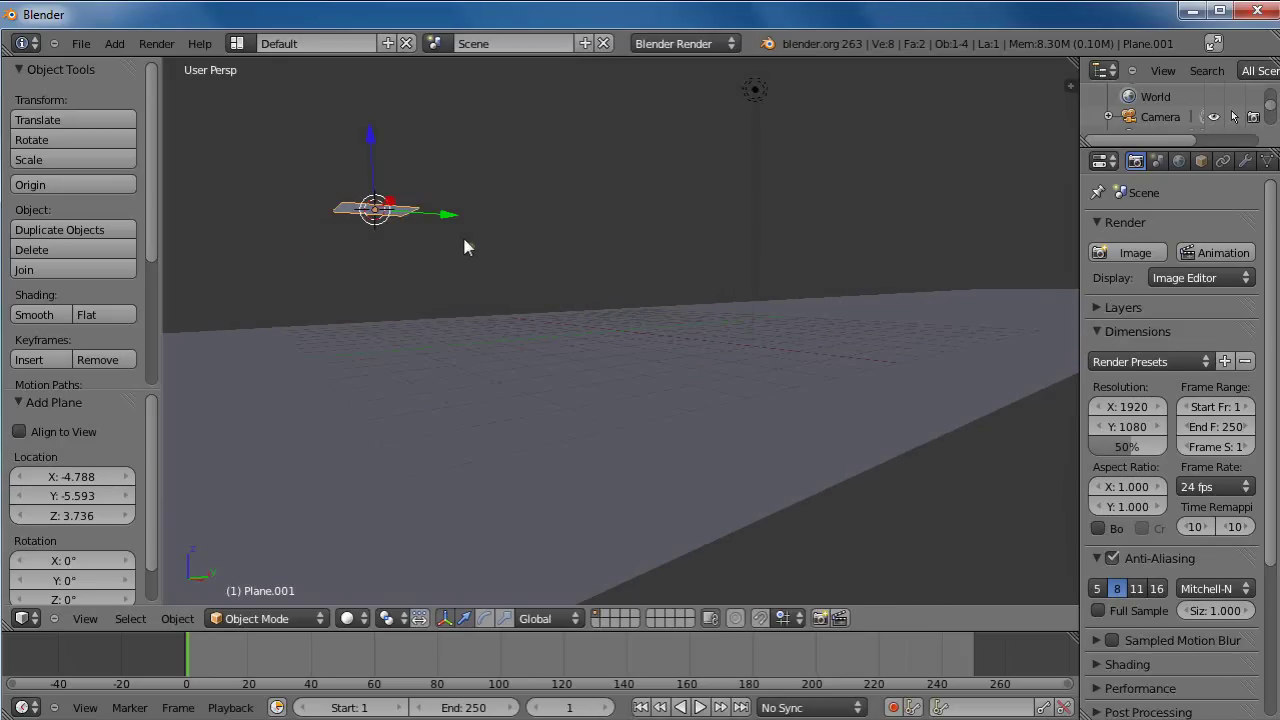
Stand the new plane upright at 90° on X, shrink it to 0.489 and lower it
key("r")
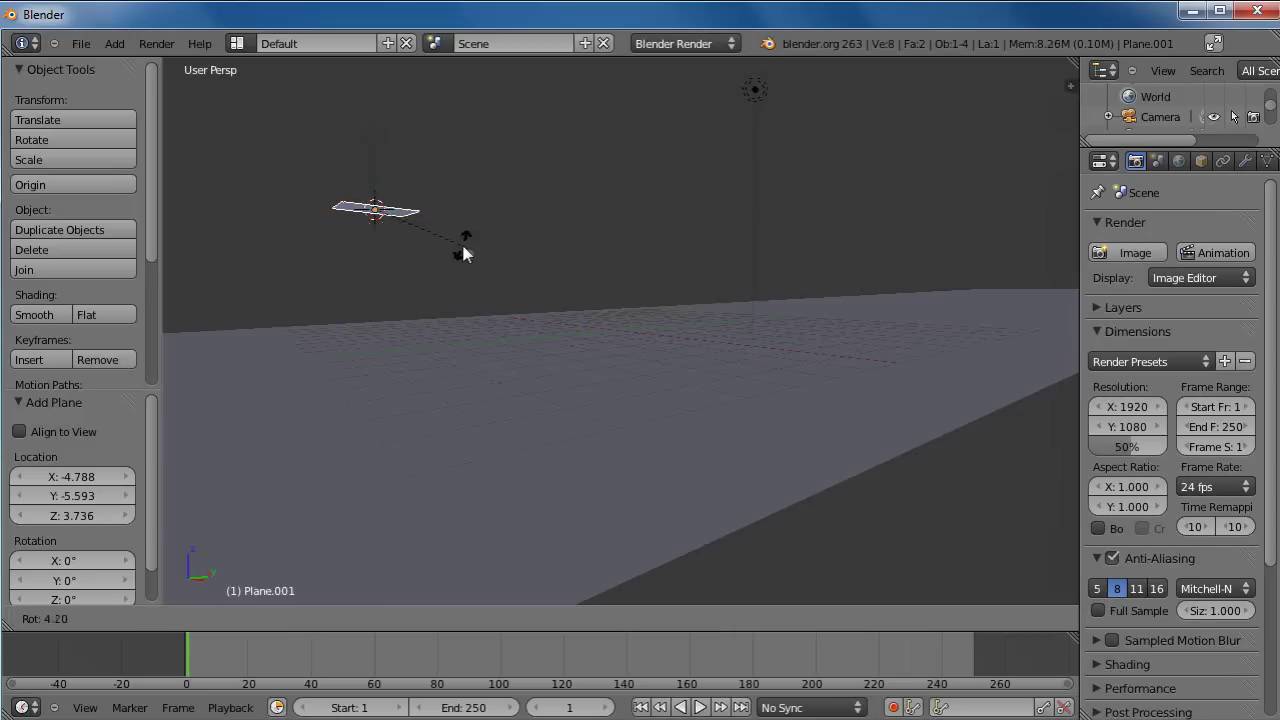
key("x")
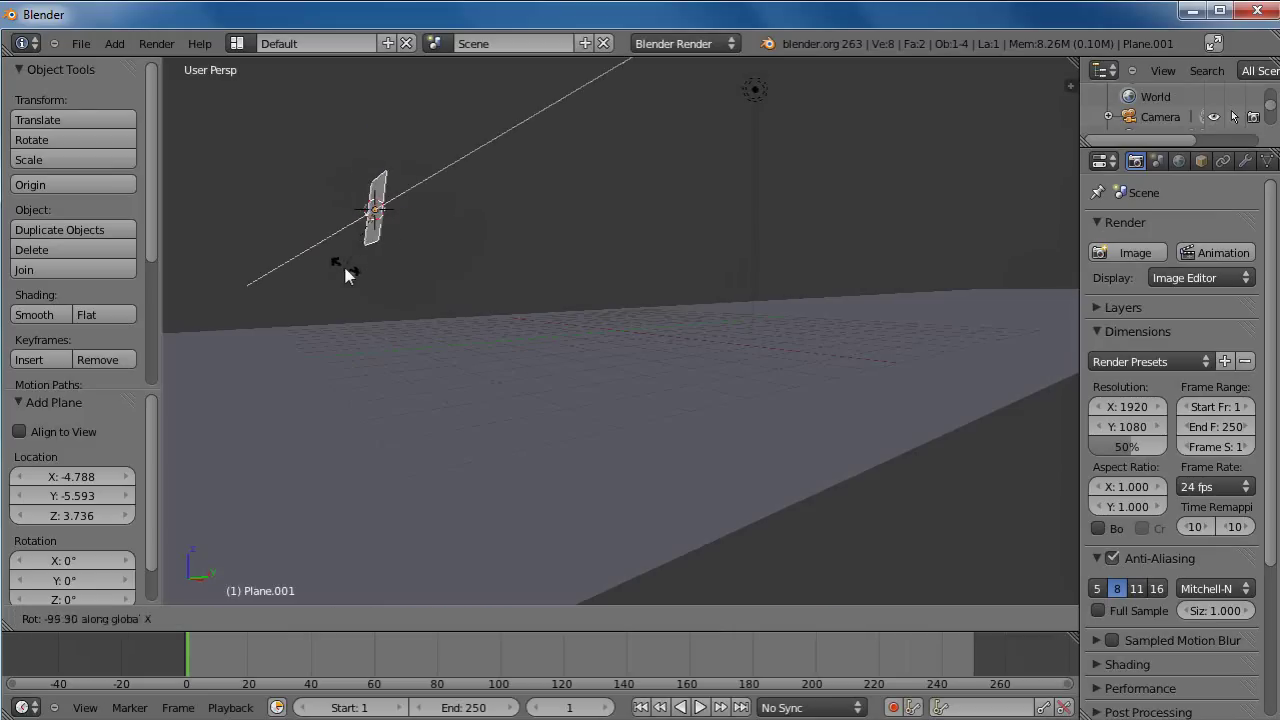
type("90")
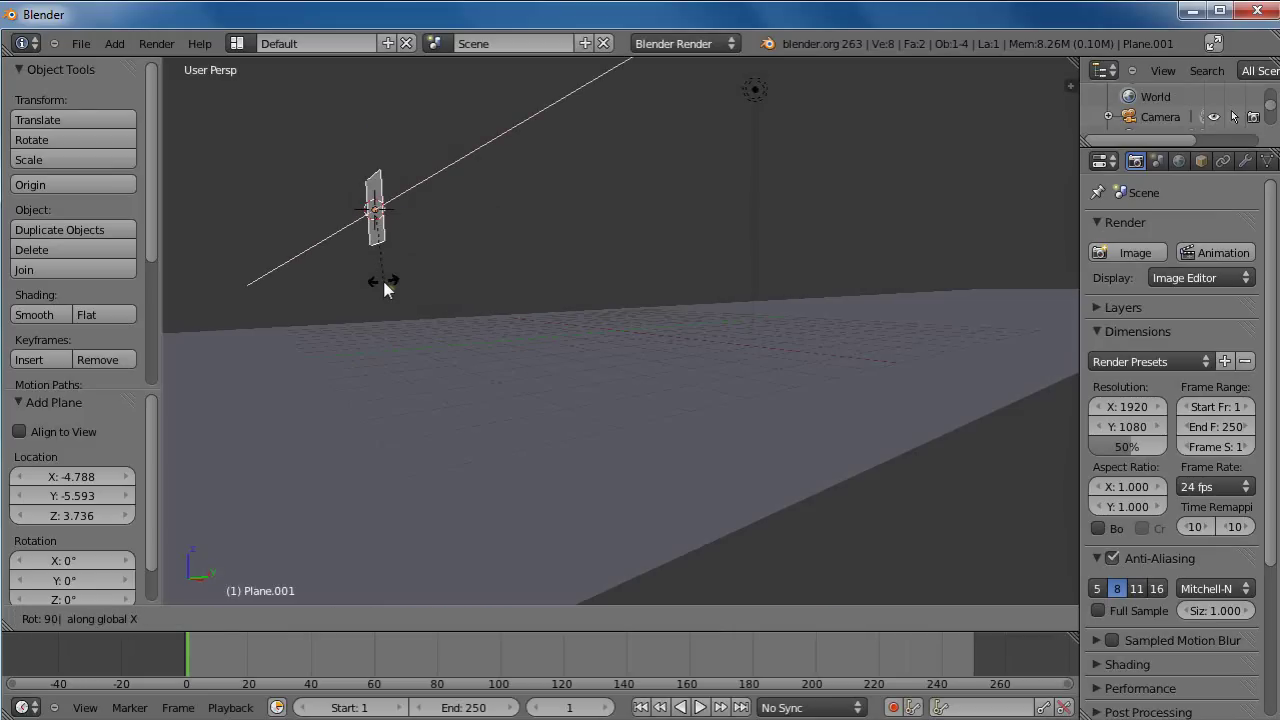
key("Return")
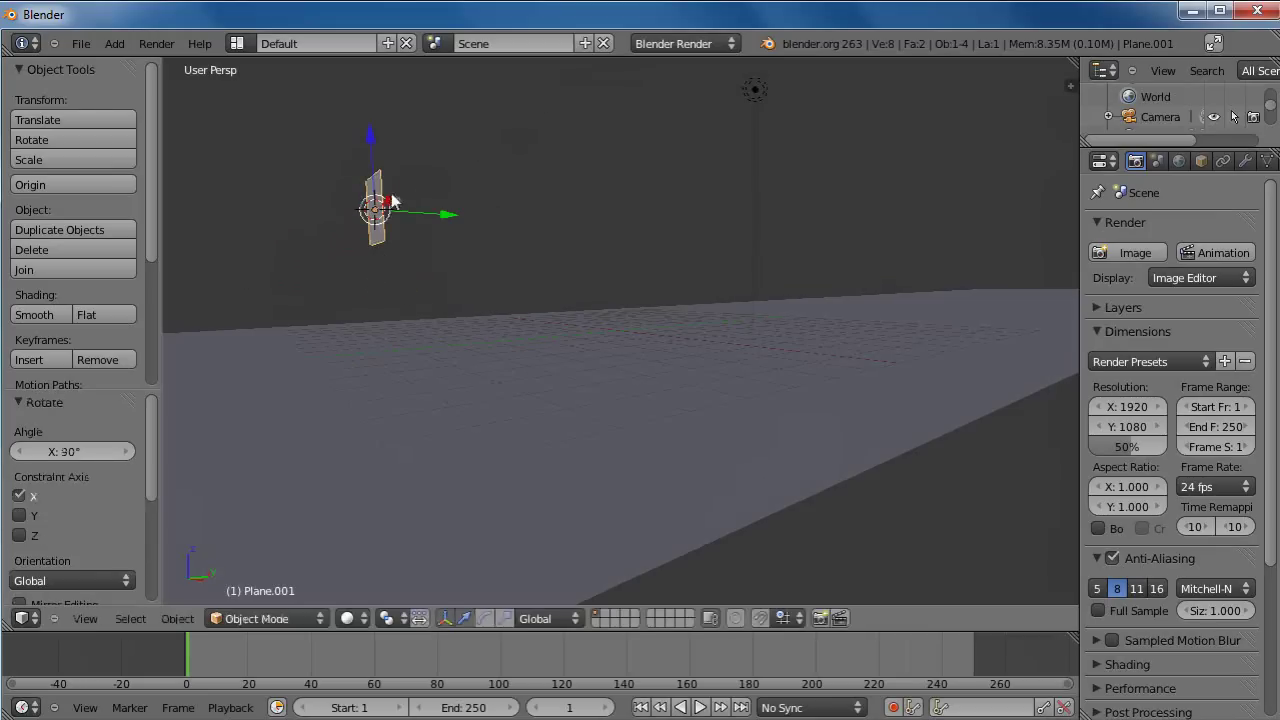
left_click_drag(370, 145, 417, 245)
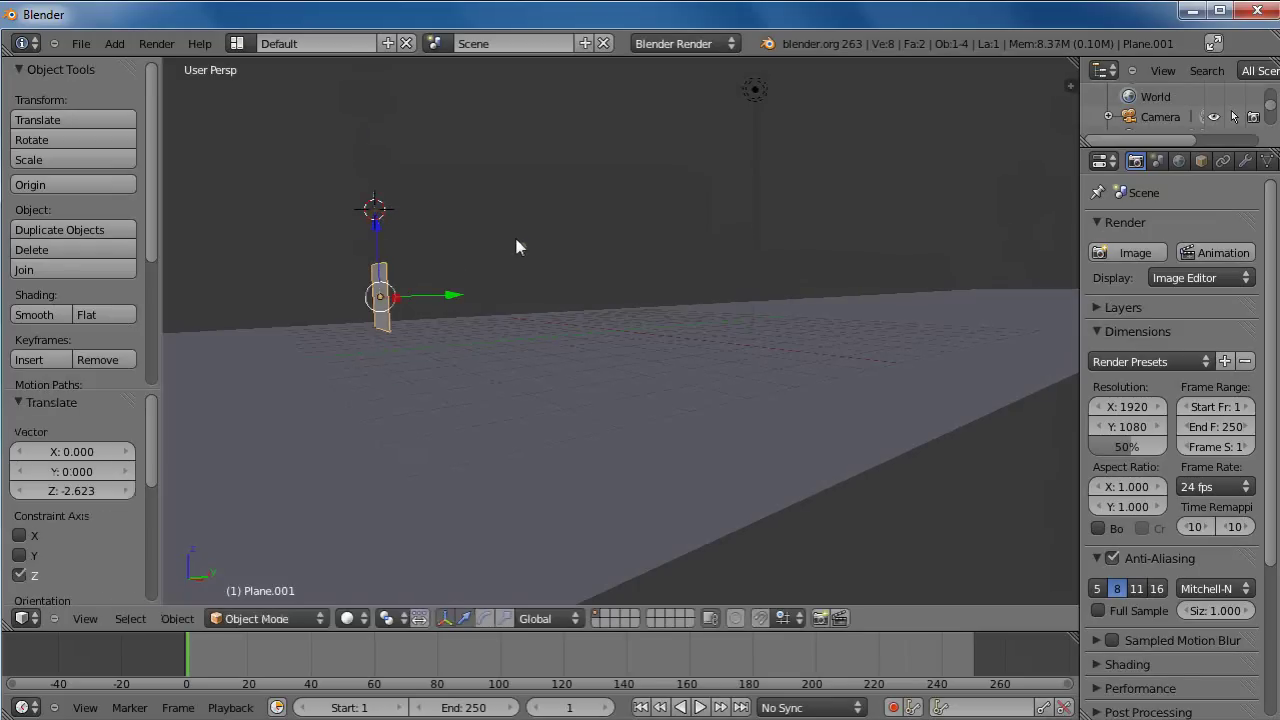
key("s")
left_click(447, 270)
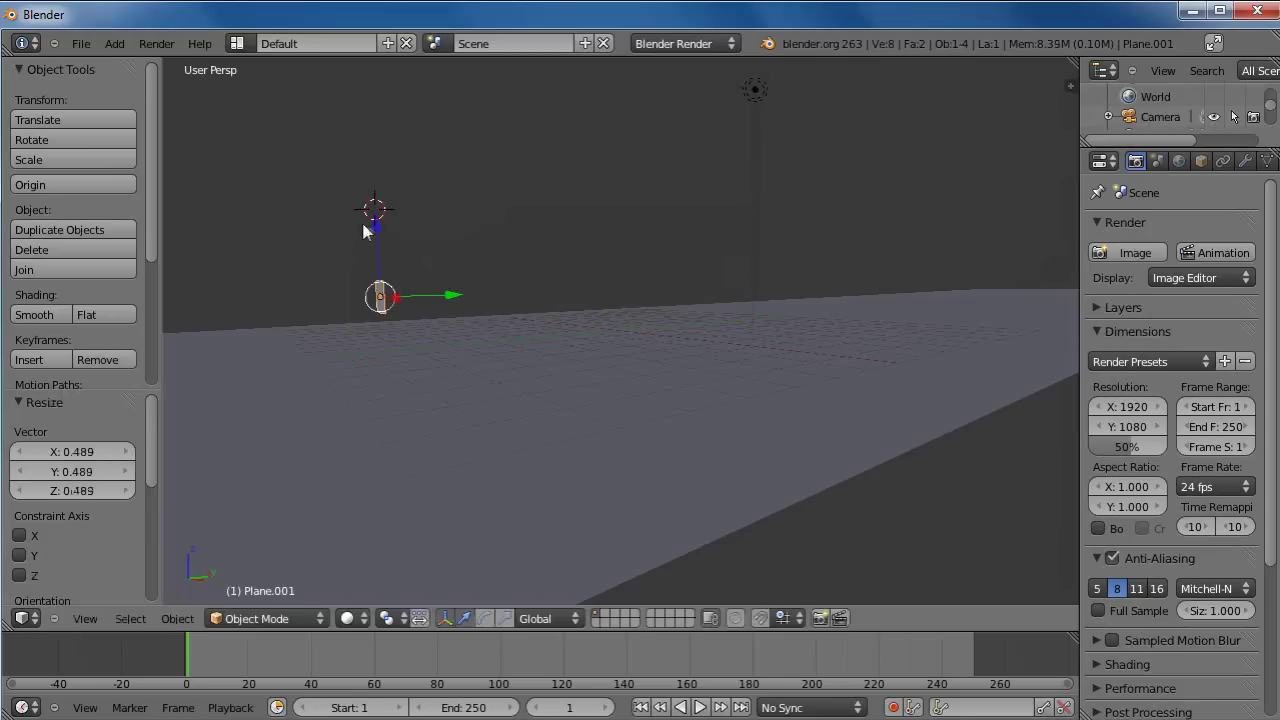
left_click_drag(374, 228, 374, 238)
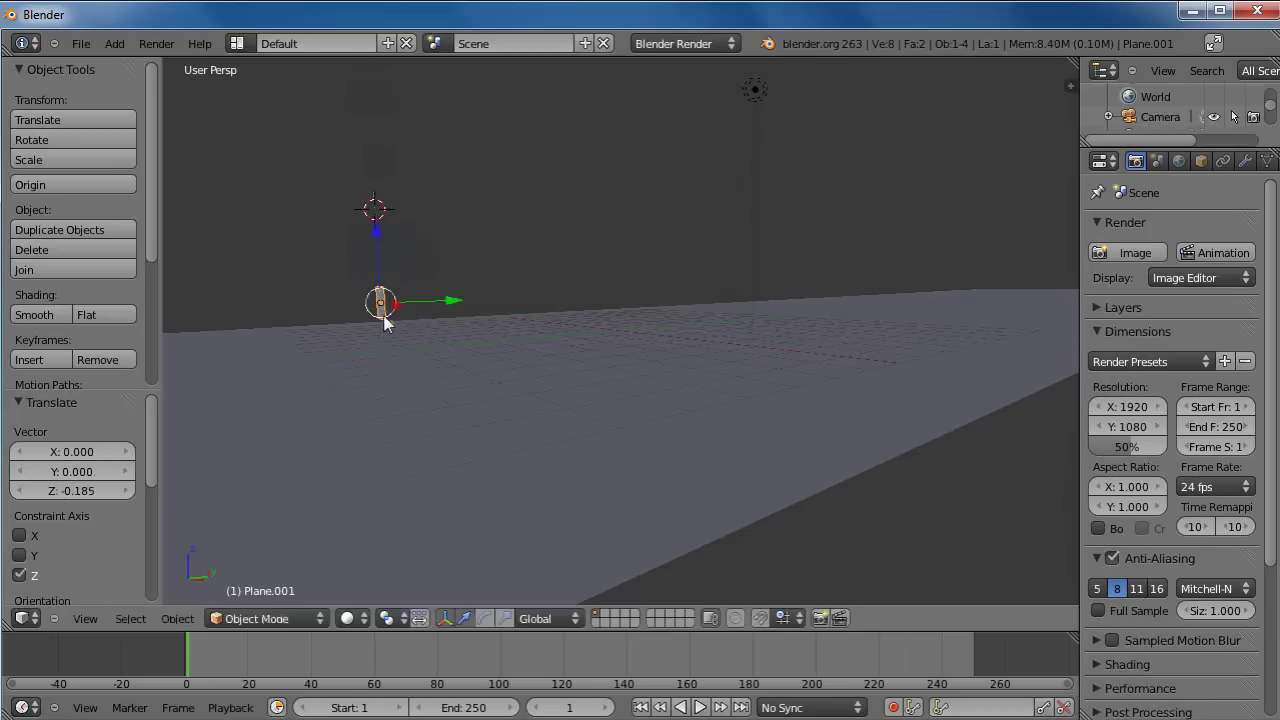
Tilt the emitter plane to 10.107° about the X axis
middle_click_drag(586, 484, 540, 469)
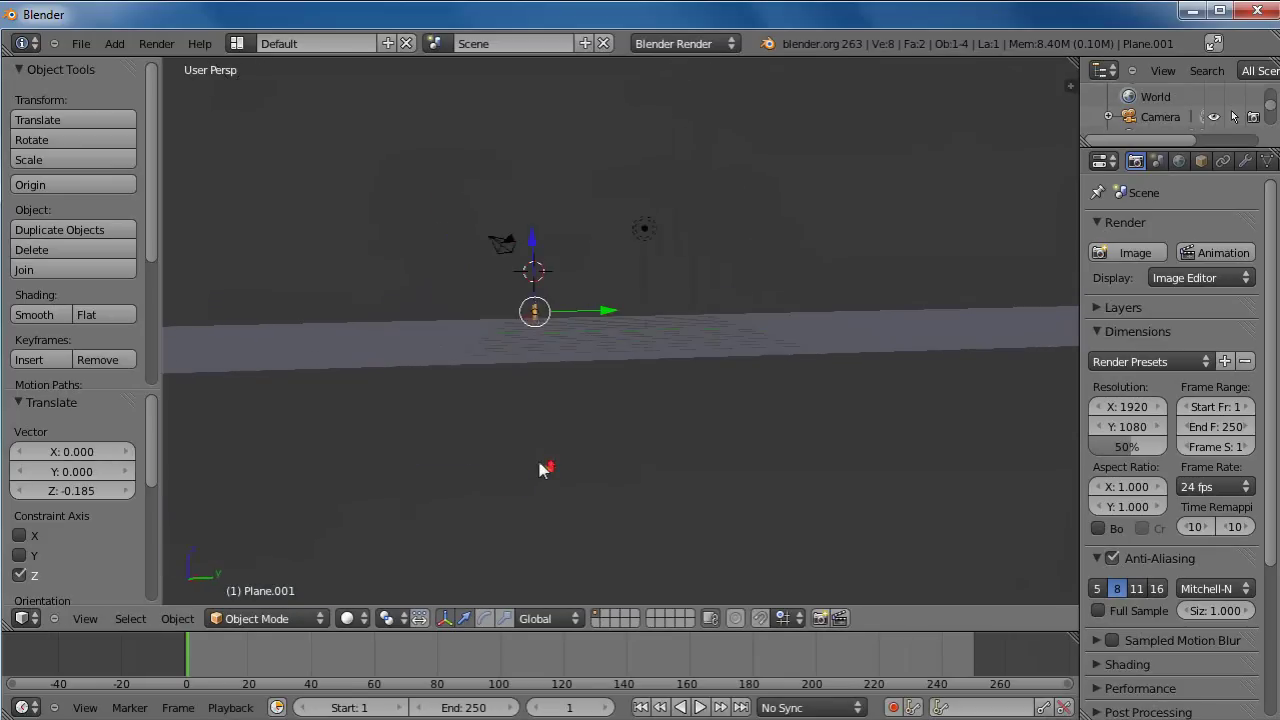
scroll(540, 469, "up", 4)
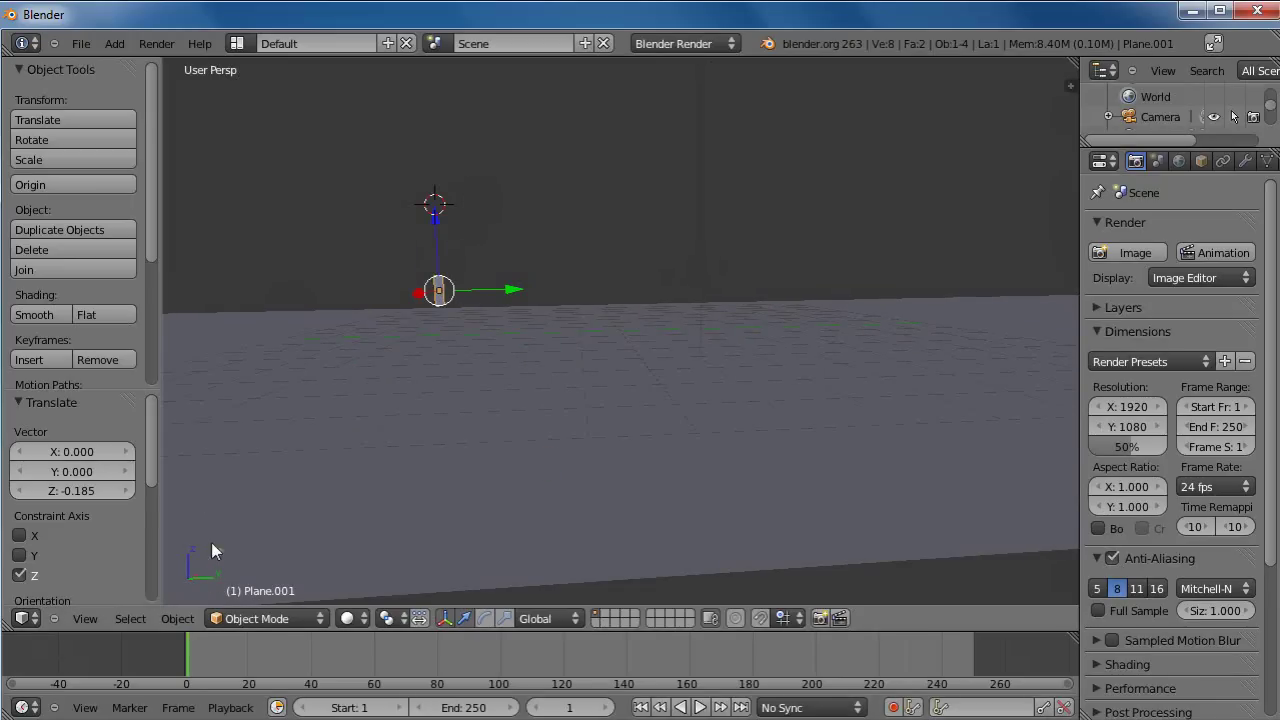
key("r")
key("x")
left_click(554, 383)
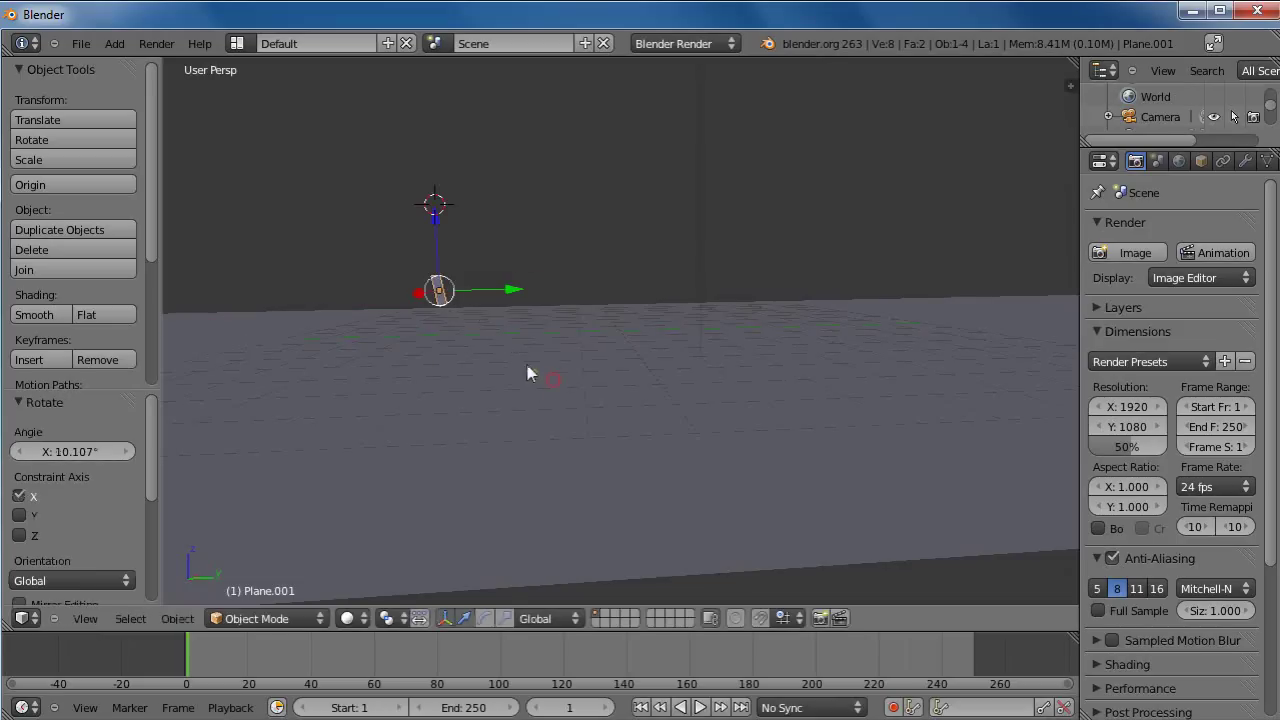
scroll(729, 399, "down", 2)
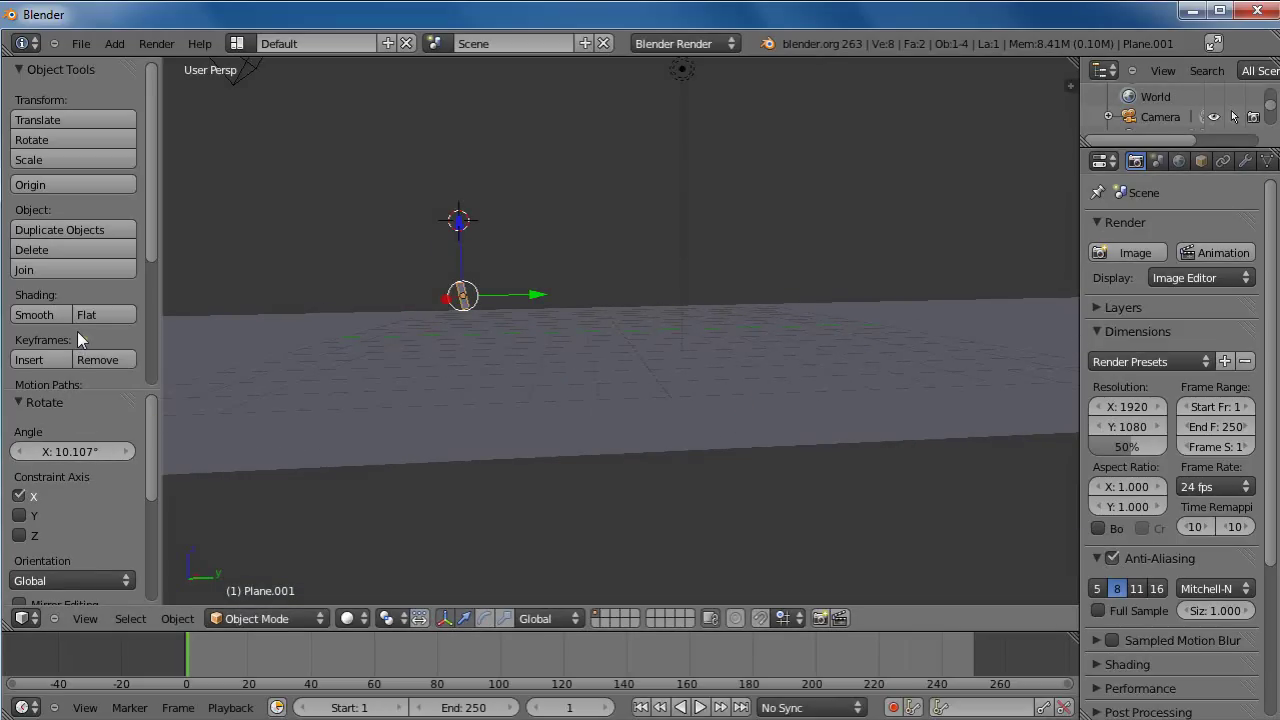
Hide the Tool Shelf, widen Properties and add a particle system to Plane.001
key("t")
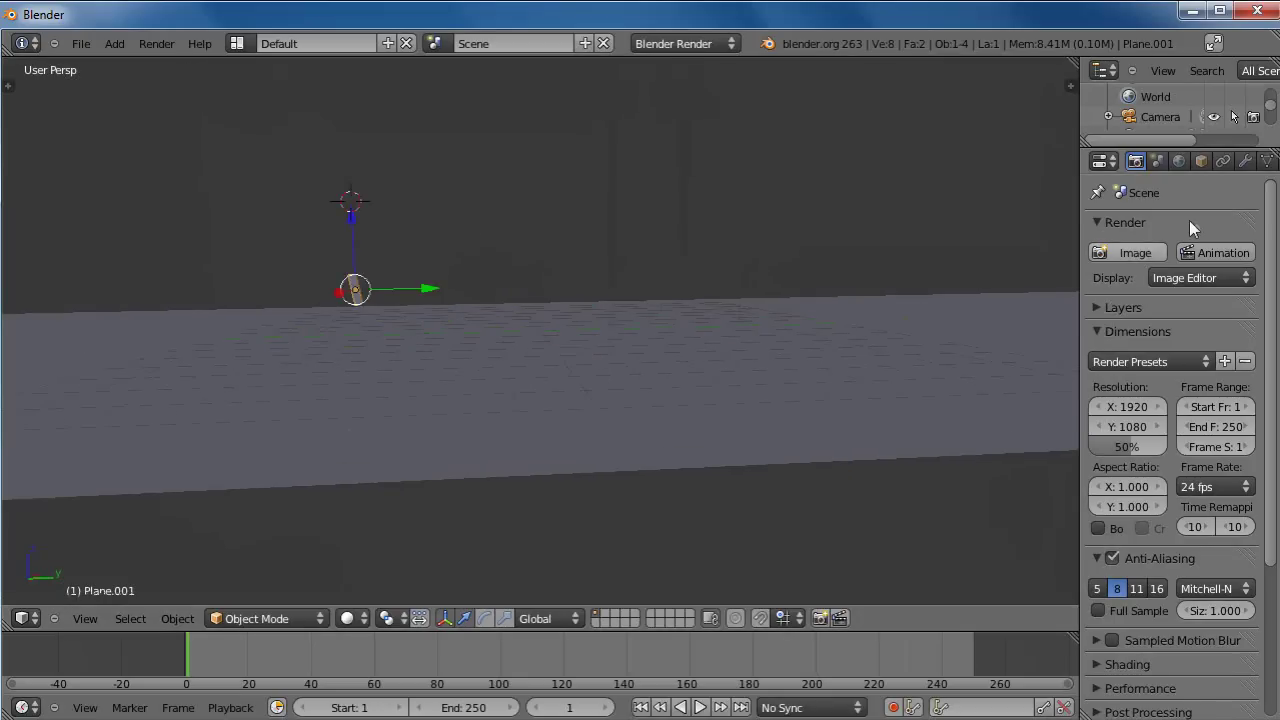
left_click_drag(1079, 297, 988, 297)
left_click(1240, 161)
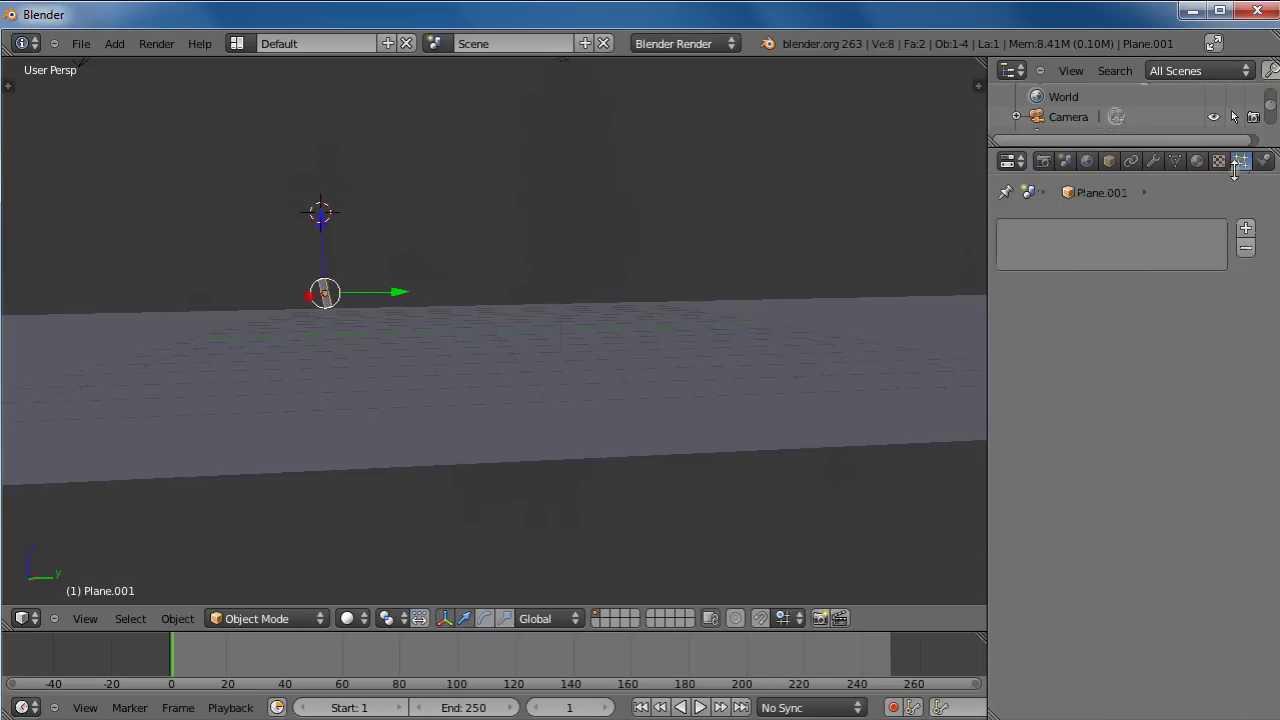
left_click(1244, 229)
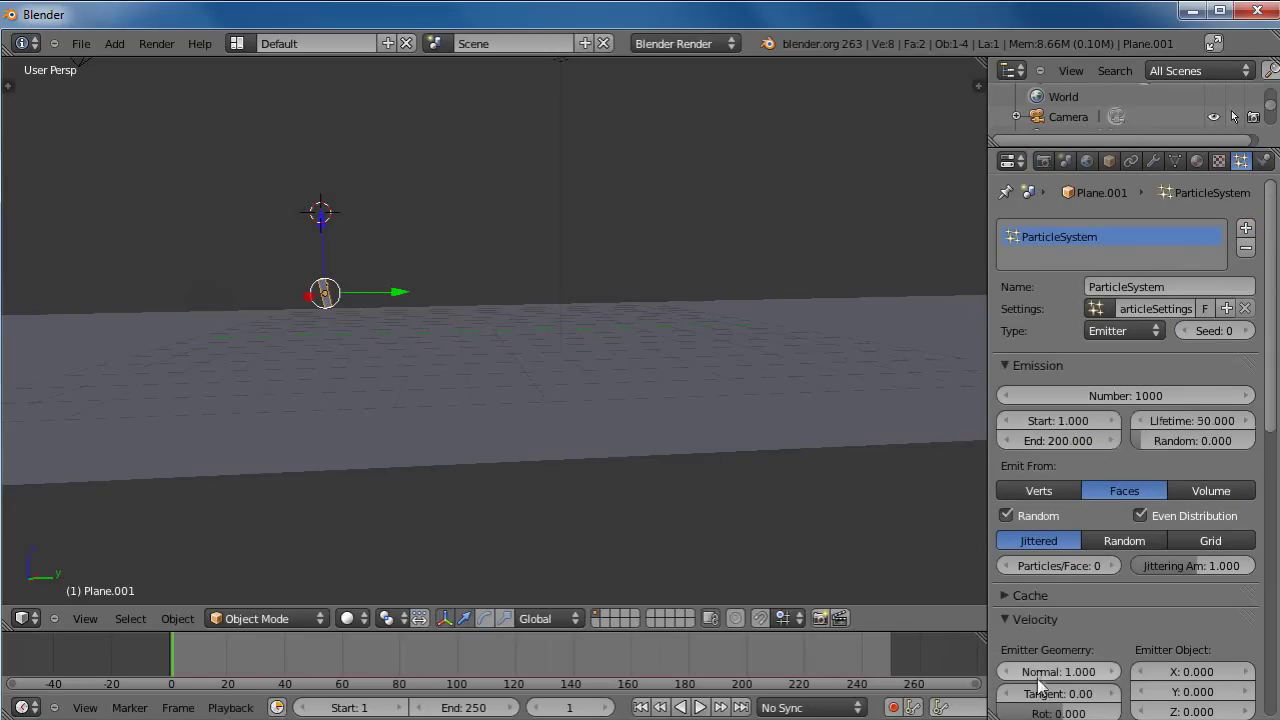
Raise the particles' Normal velocity to 4.162 and preview the playback
left_click_drag(1038, 678, 1144, 675)
left_click_drag(1030, 679, 1099, 686)
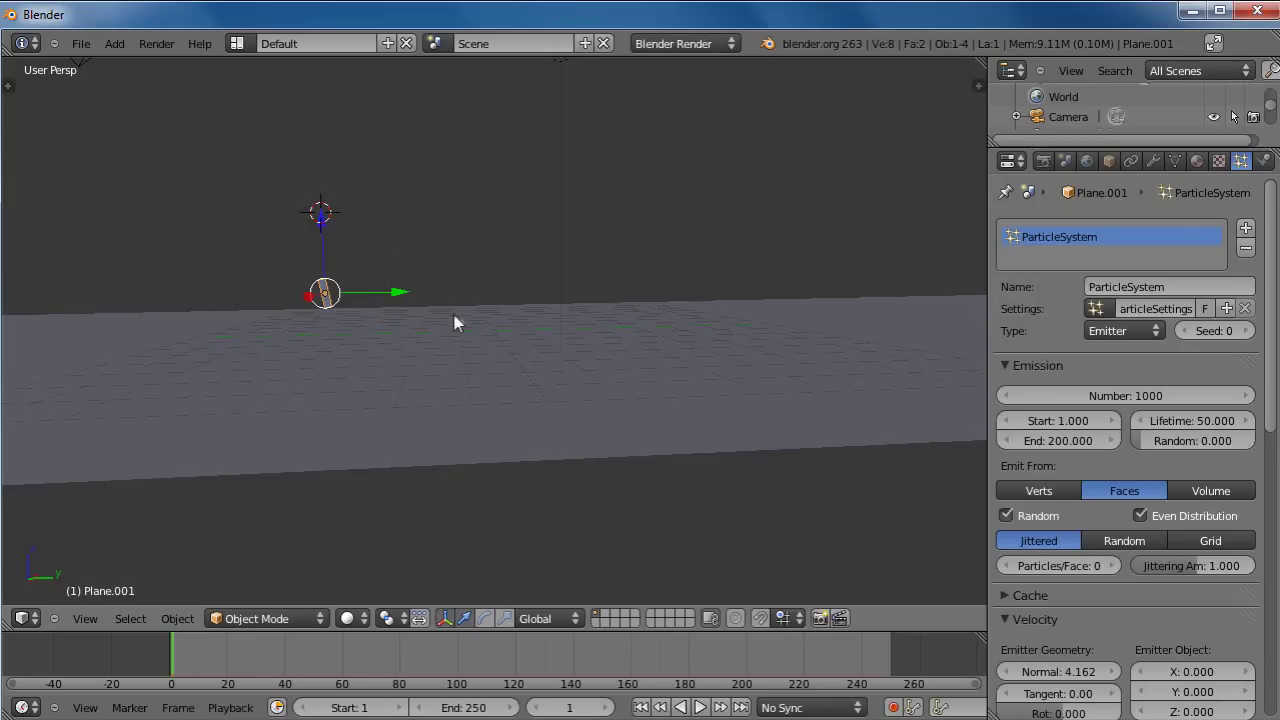
key("alt+a")
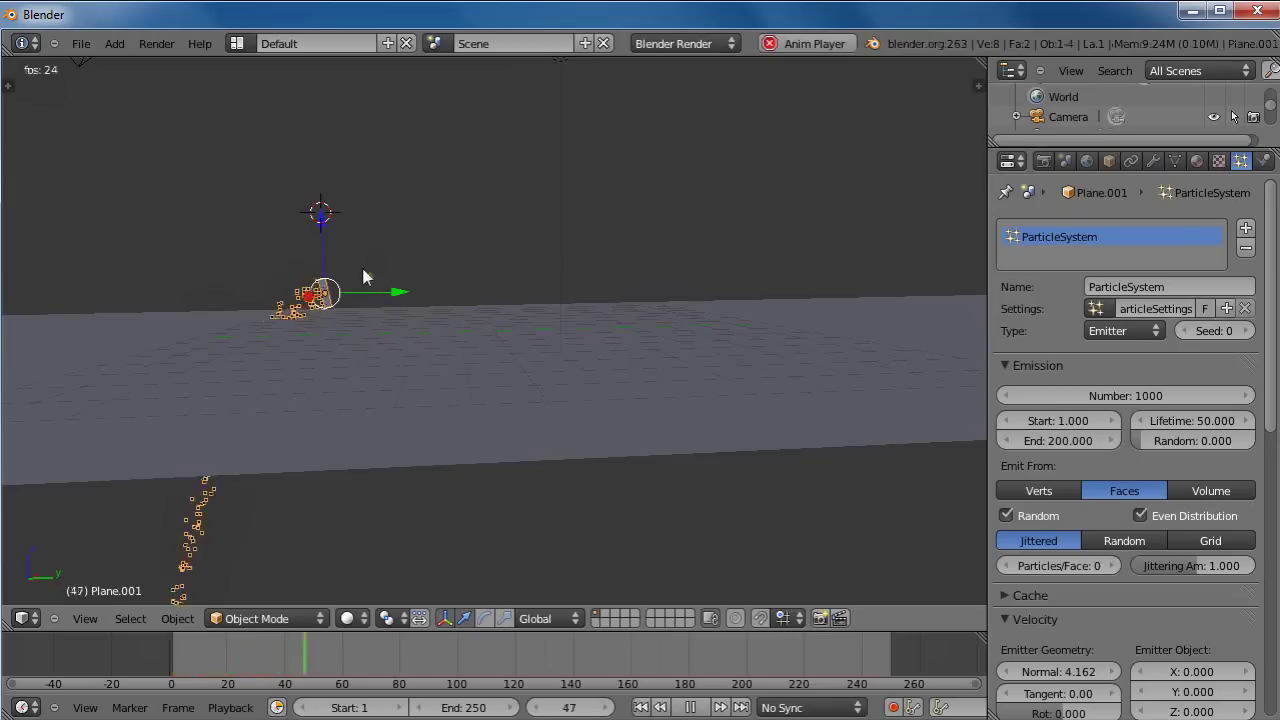
key("Escape")
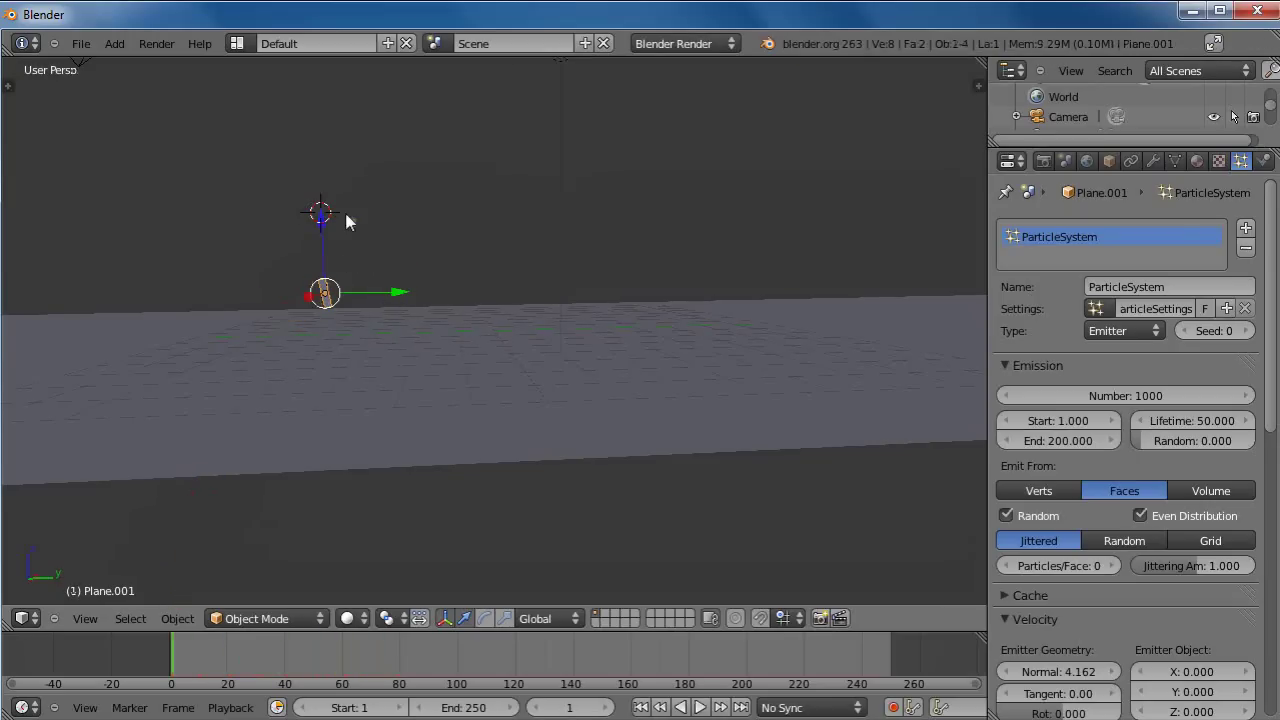
Re-tilt the emitter about X and replay to check the particle stream
key("r")
key("x")
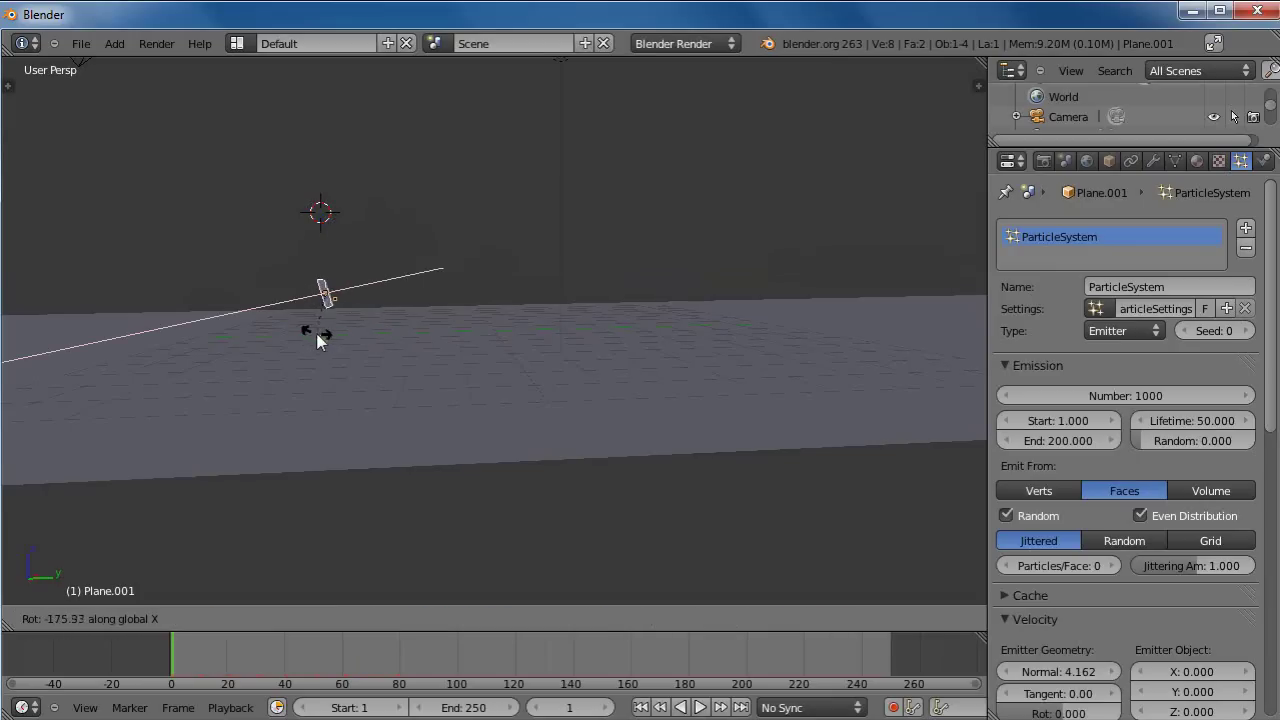
left_click(313, 336)
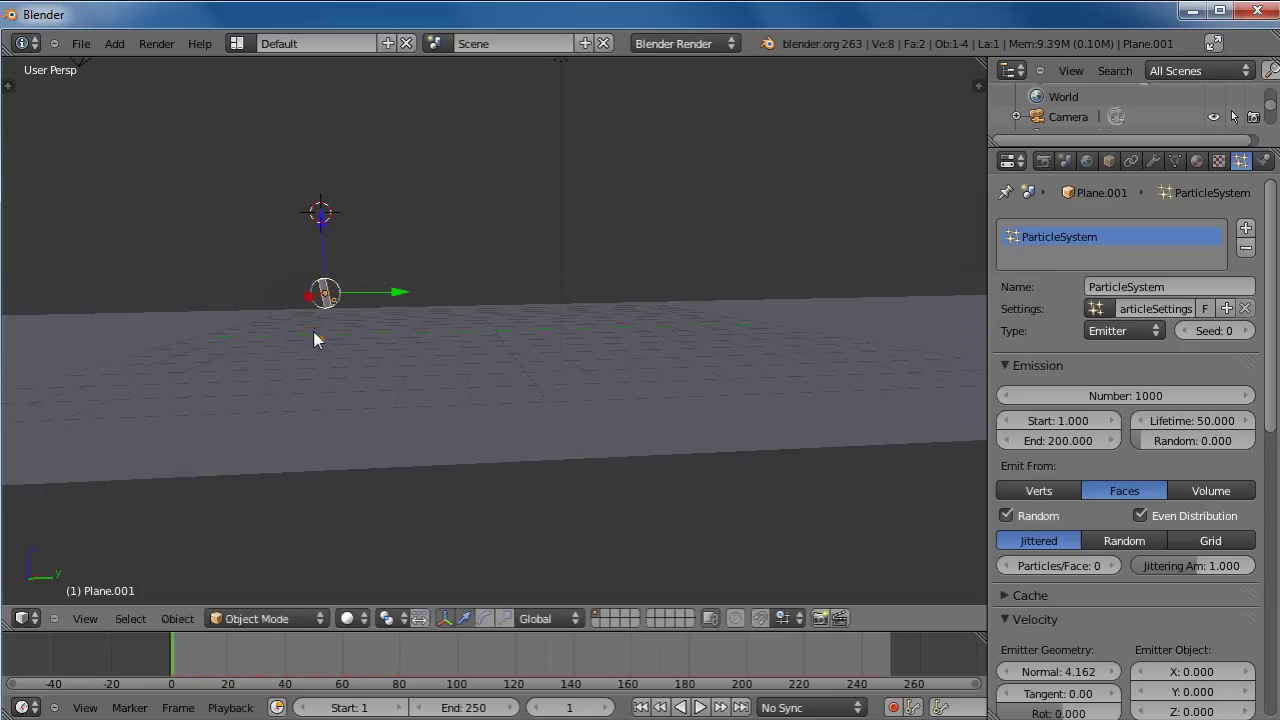
key("alt+a")
key("Escape")
Enable Collision physics on the large floor plane
right_click(565, 418)
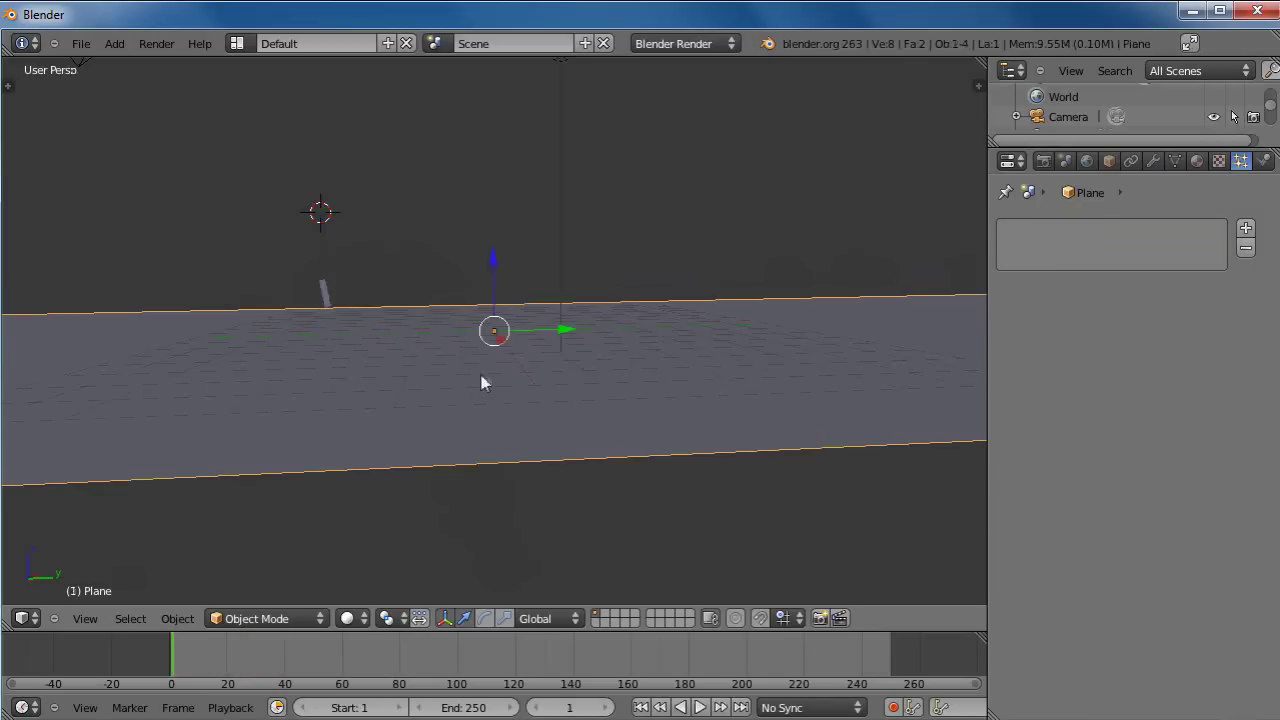
left_click(1263, 161)
left_click(1040, 278)
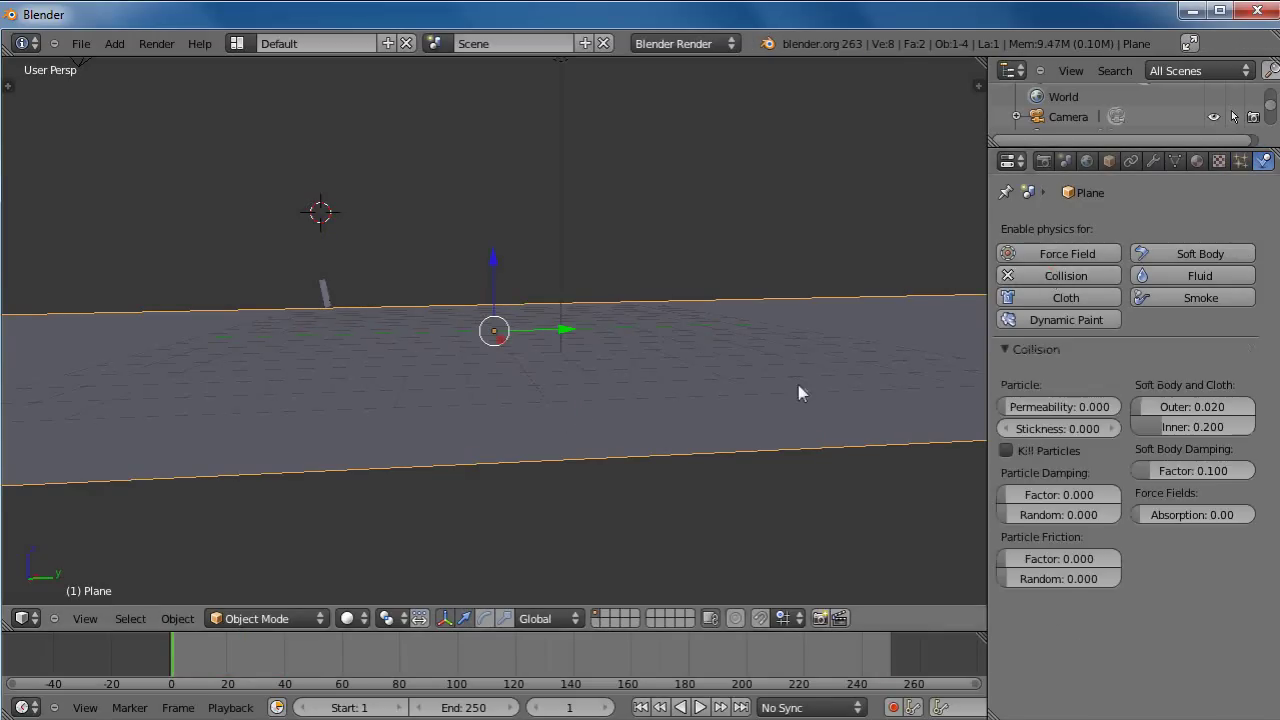
mouse_move(546, 369)
middle_mouse_down()
mouse_move(563, 355)
mouse_move(553, 368)
middle_mouse_up()
Play the animation to test floor collisions and select the emitter Plane.001
key("alt+a")
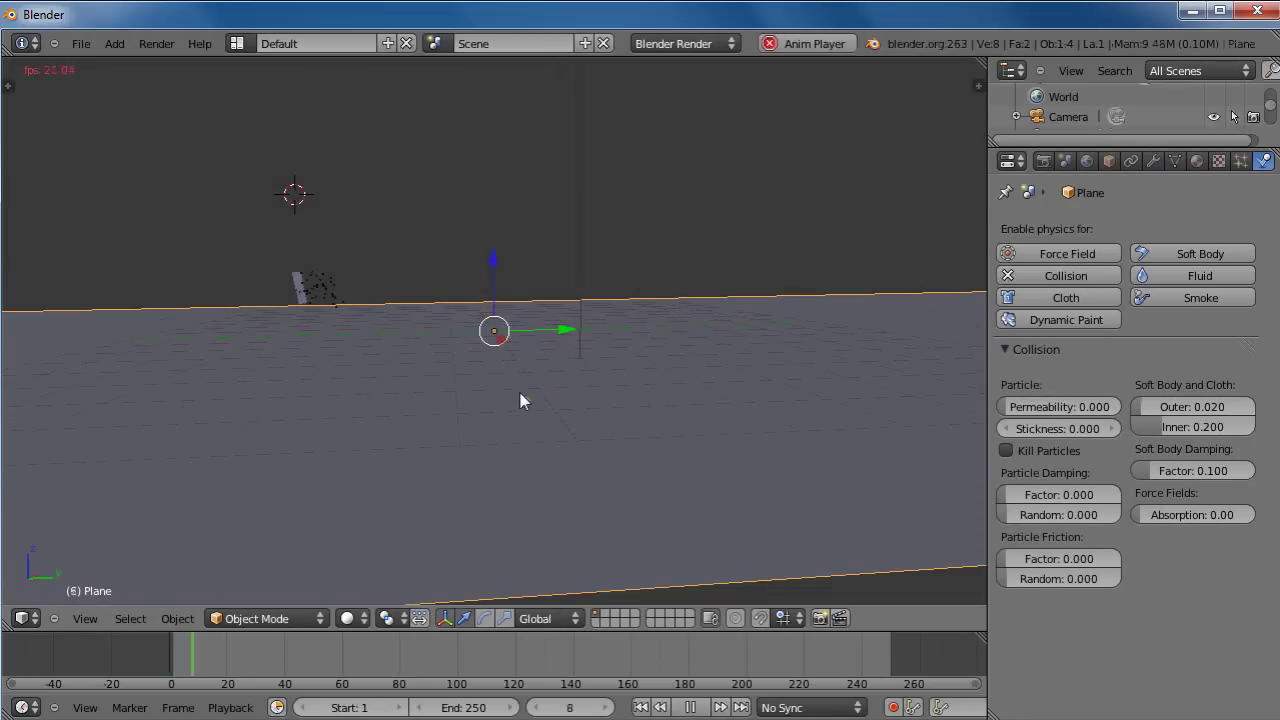
right_click(297, 300)
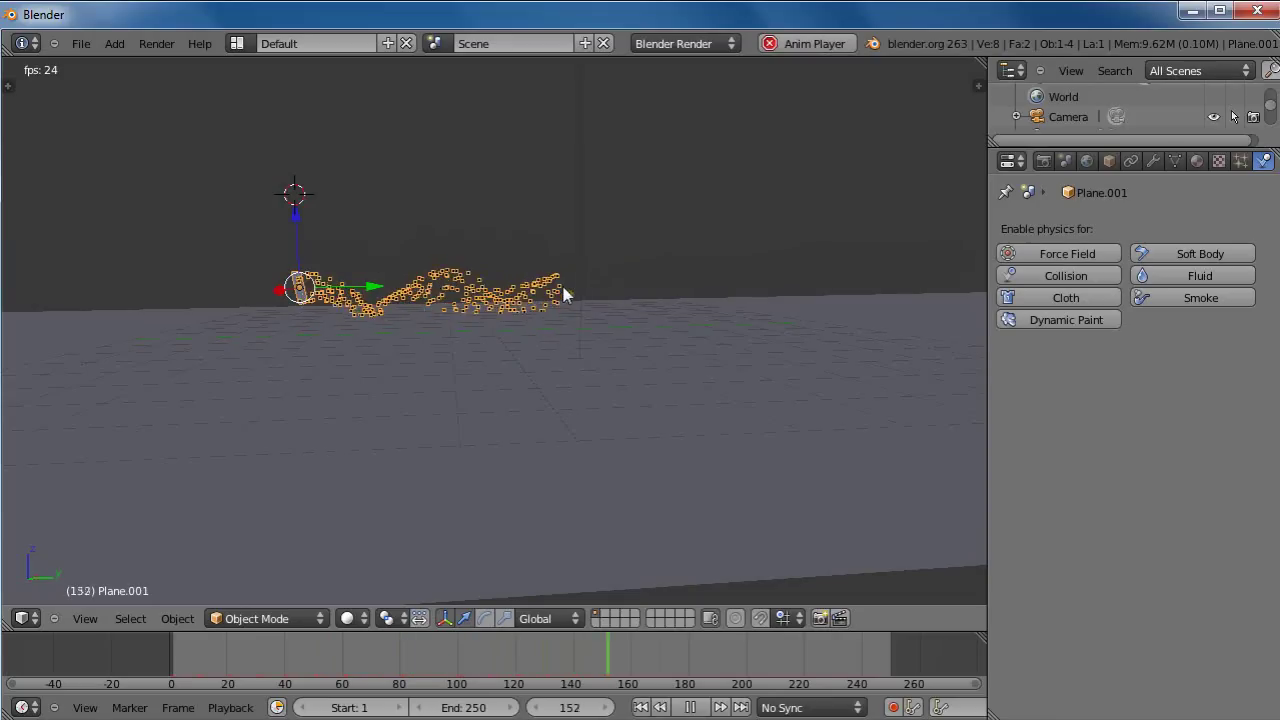
Set particle Lifetime to 277.999 and Normal velocity to 5.860
left_click(1240, 161)
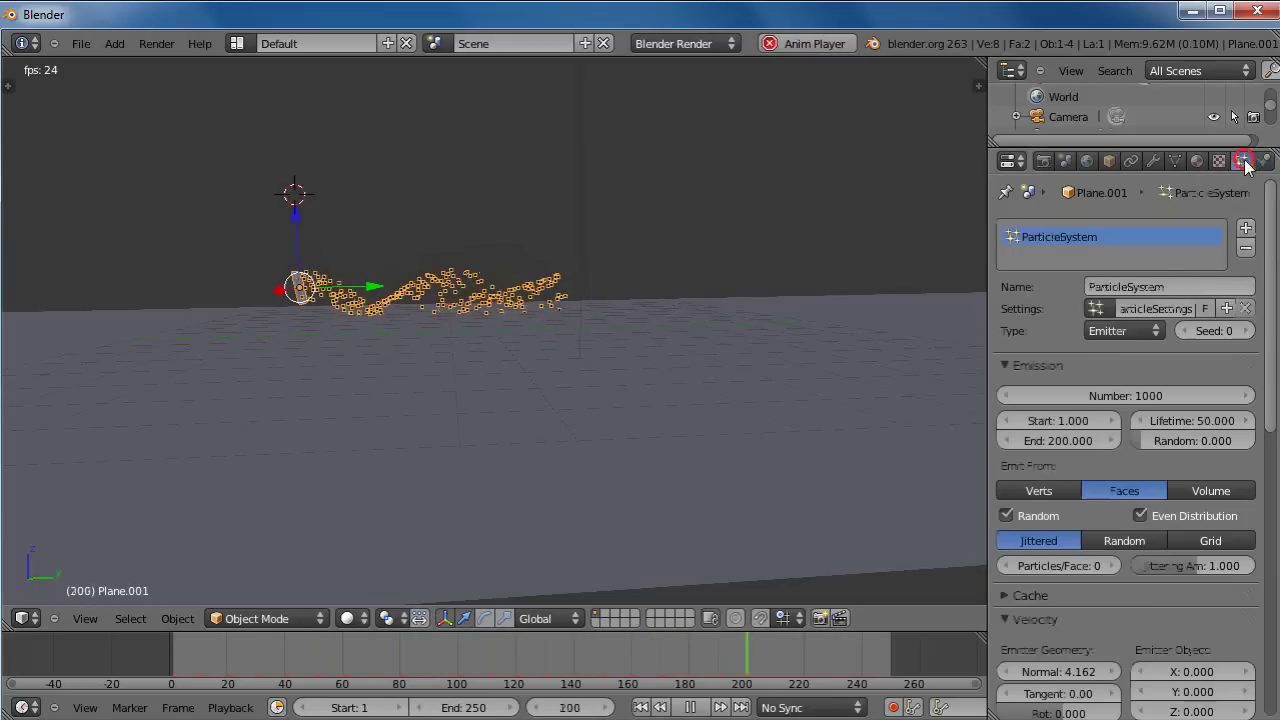
left_click_drag(1183, 425, 1217, 423)
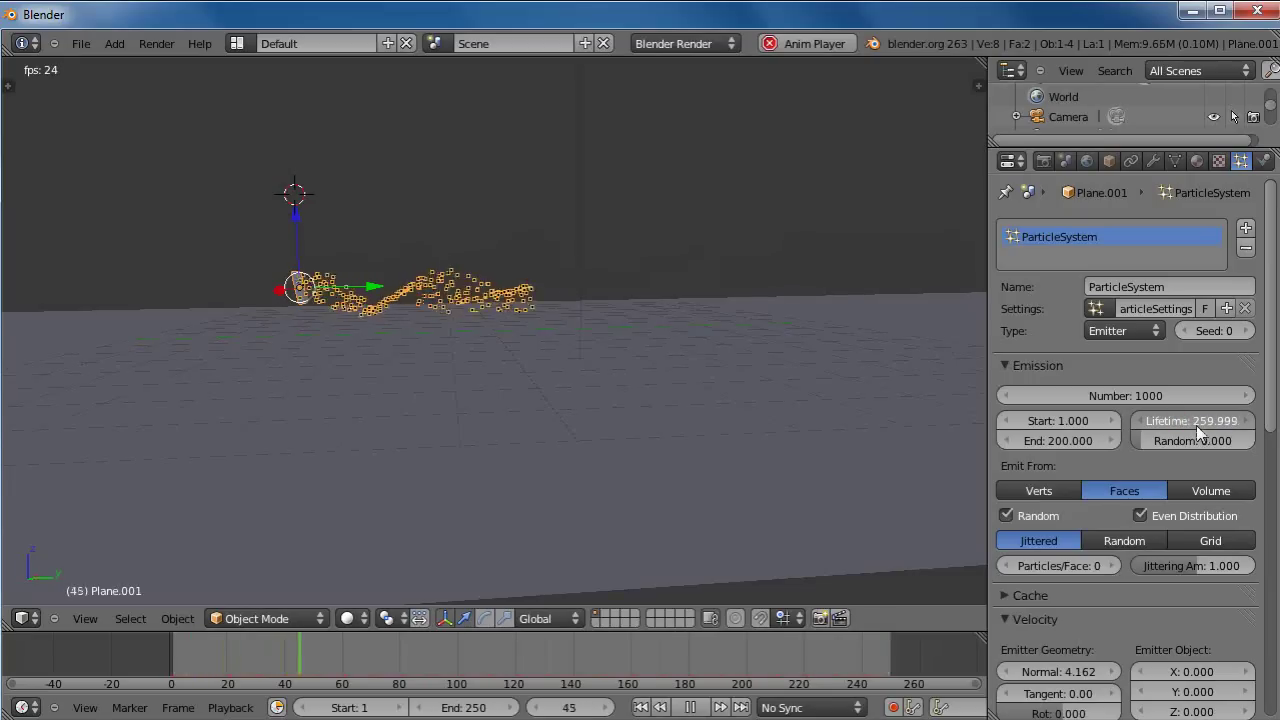
left_click_drag(1197, 424, 1197, 424)
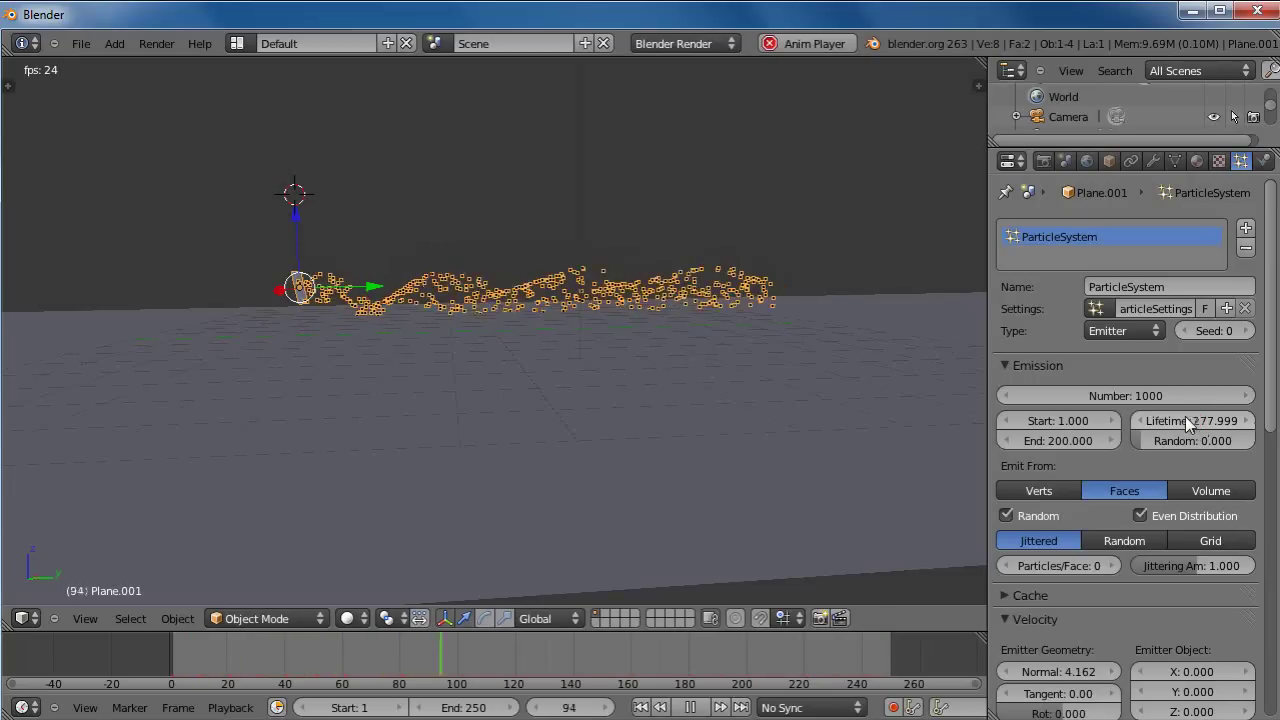
left_click_drag(1045, 673, 1135, 680)
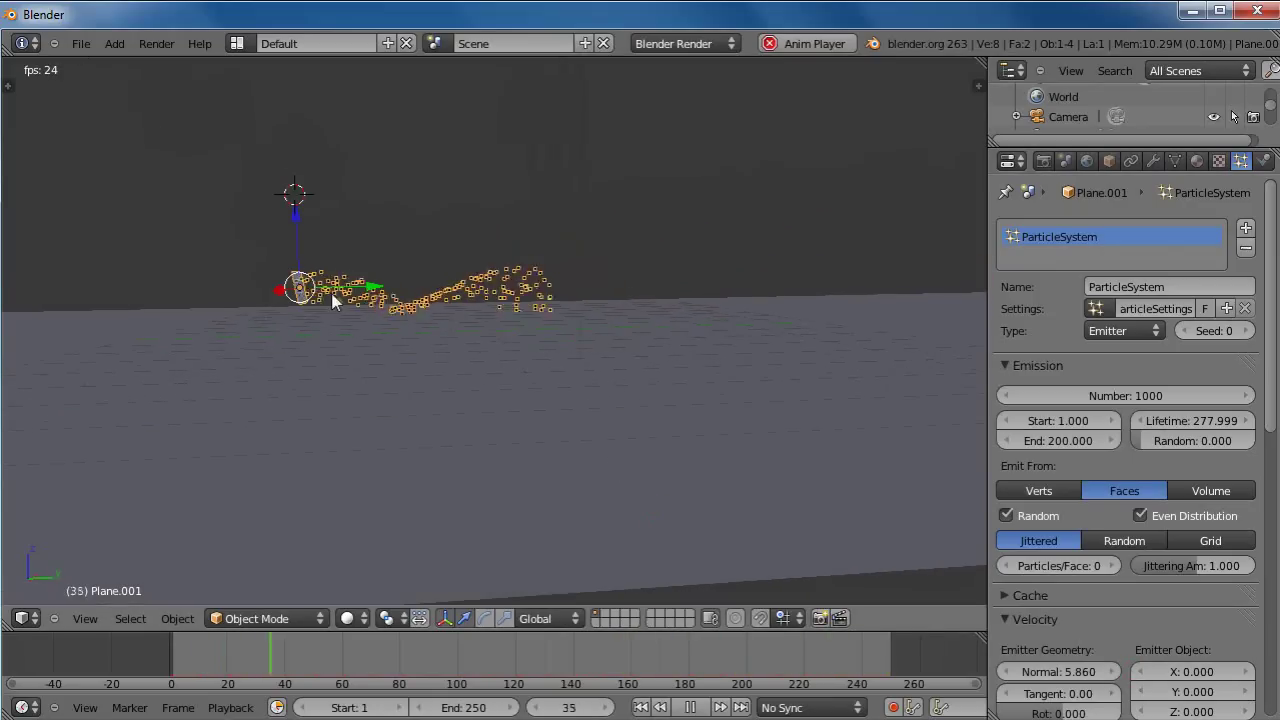
Set particle emission Start to frame 90 and End to frame 100
left_click(1060, 420)
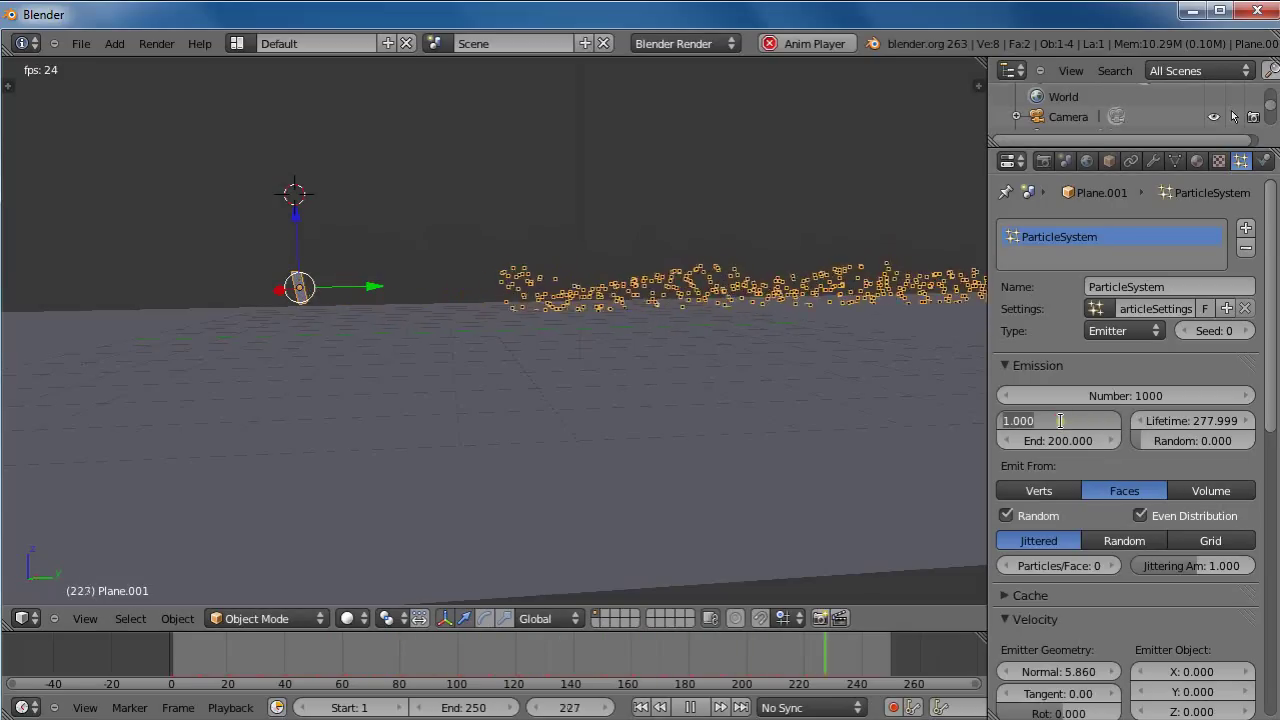
type("90")
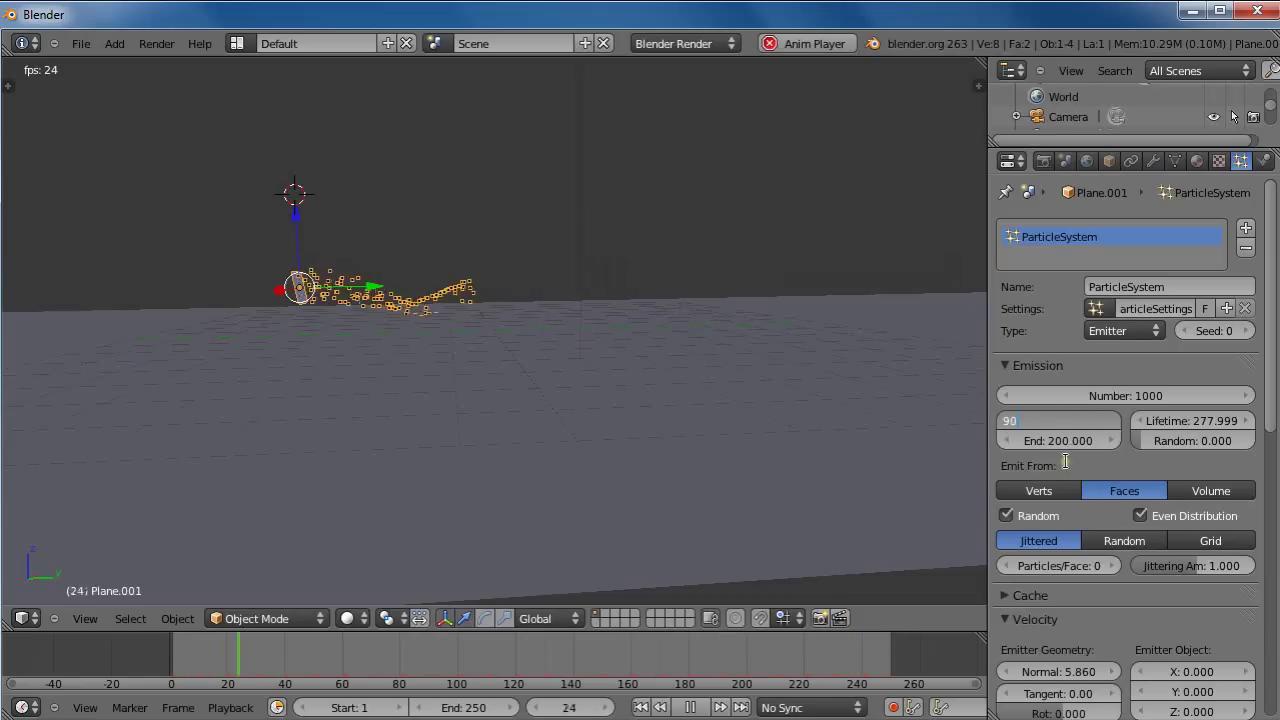
left_click(1065, 440)
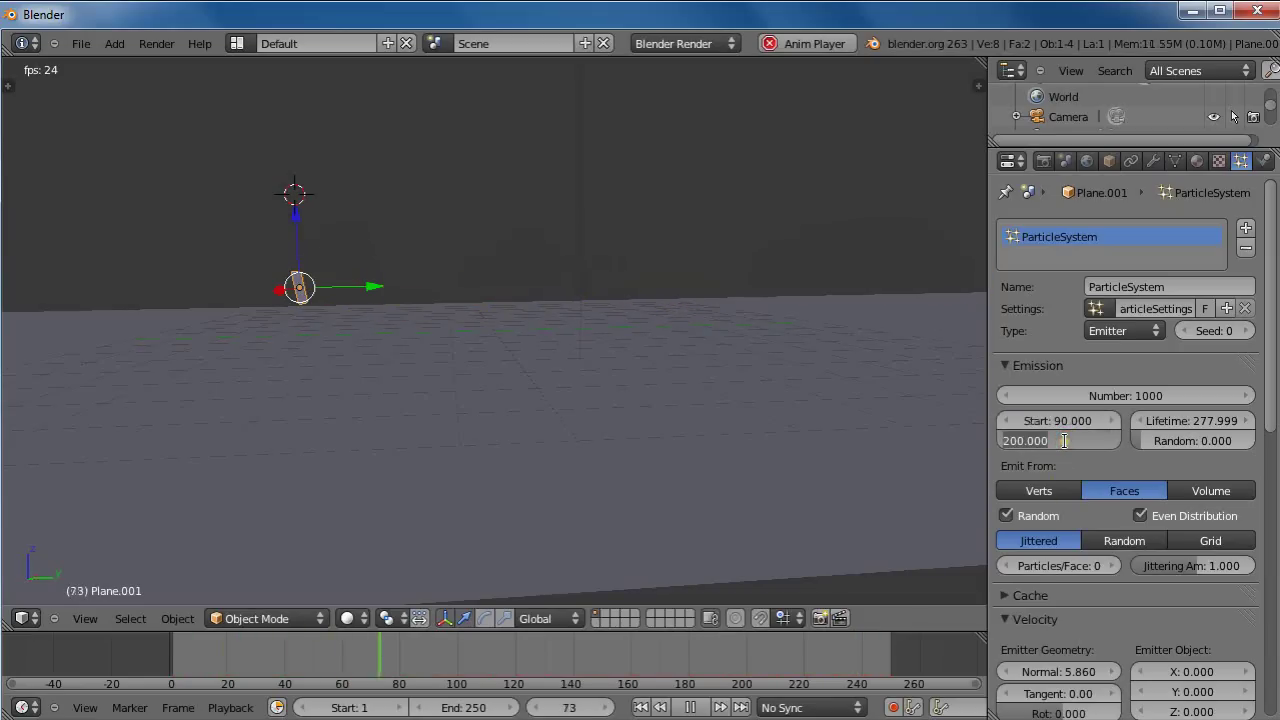
key("Return")
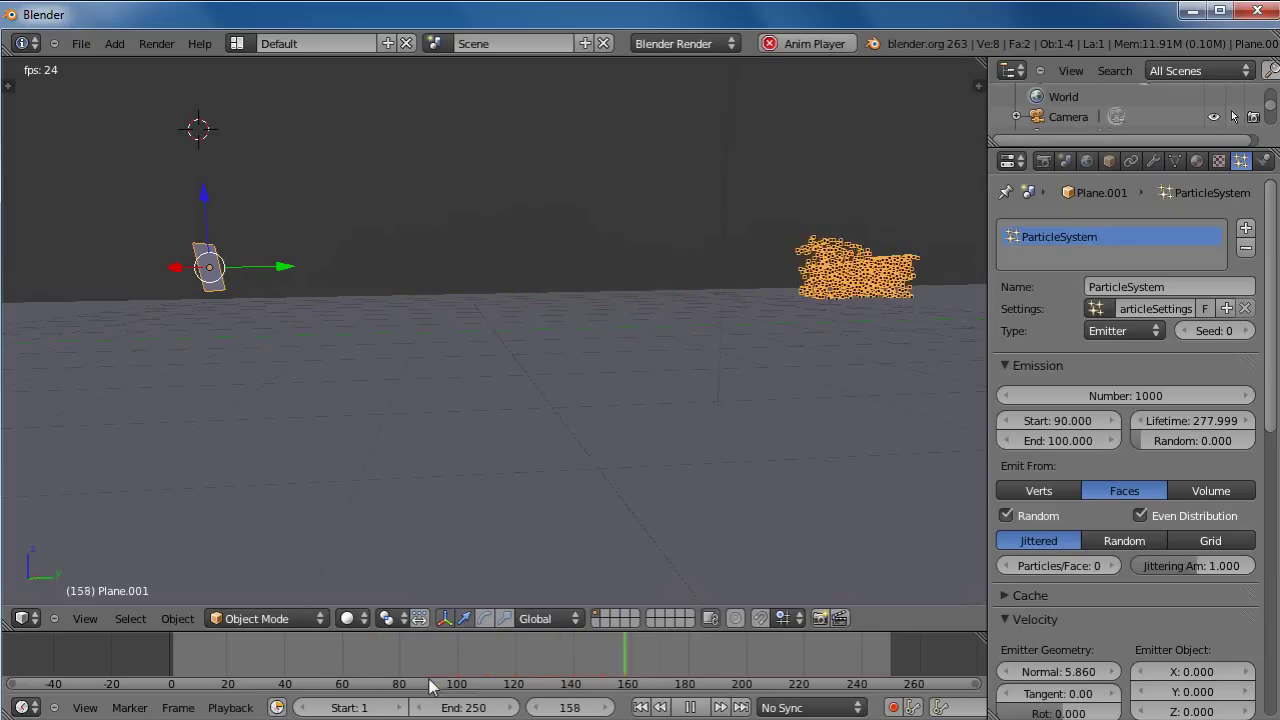
Raise Normal velocity to 28.629, then bring it back down to 18.069
left_click(1050, 672)
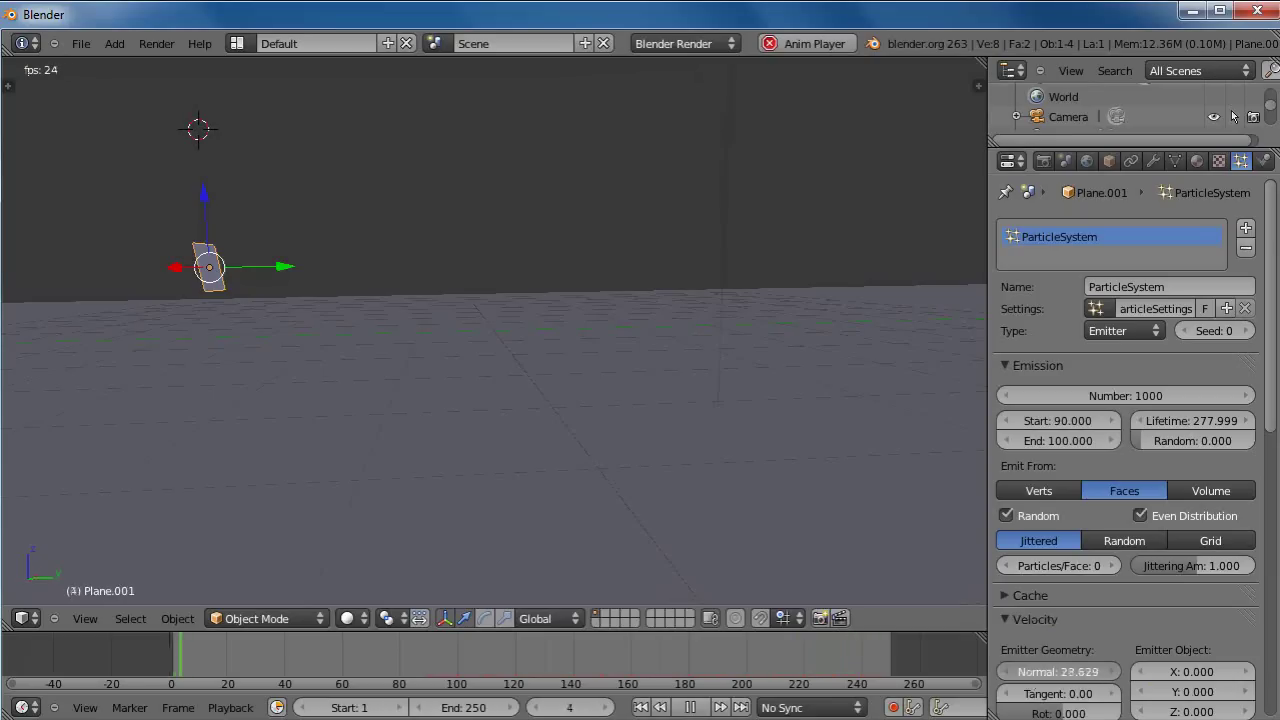
left_click_drag(1050, 672, 1062, 672)
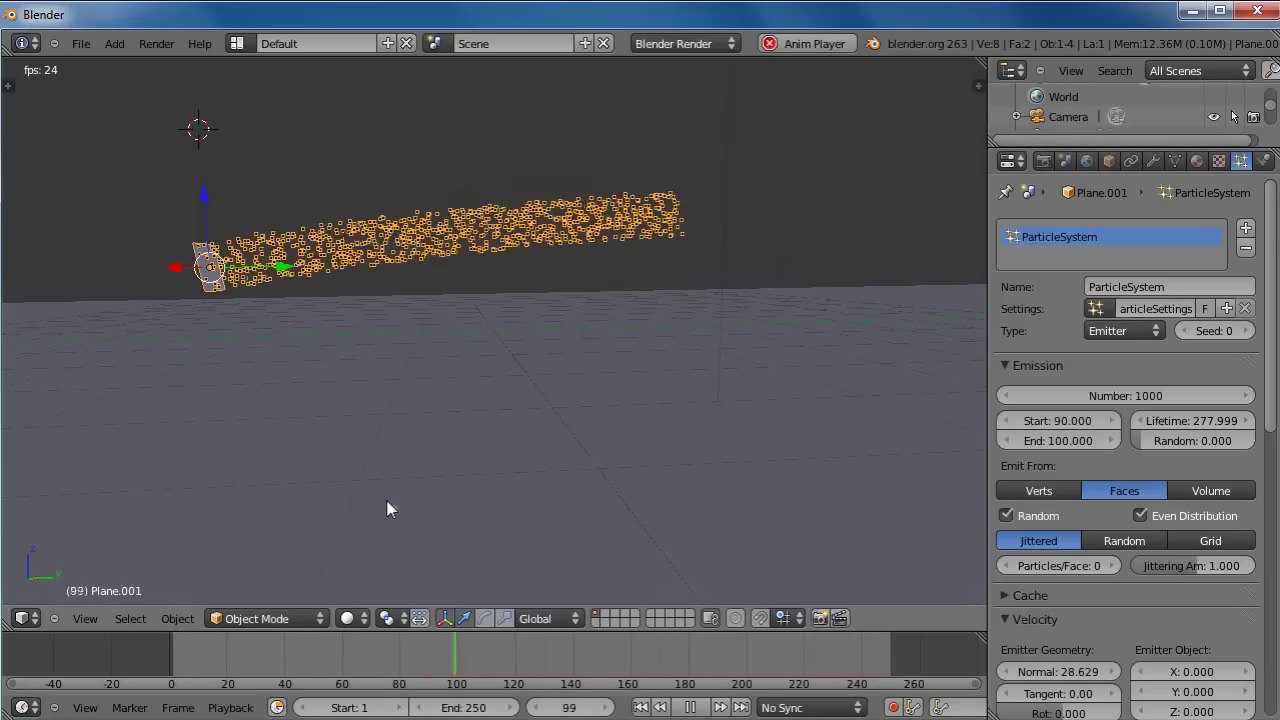
scroll(438, 454, "down", 2)
scroll(438, 454, "down", 2)
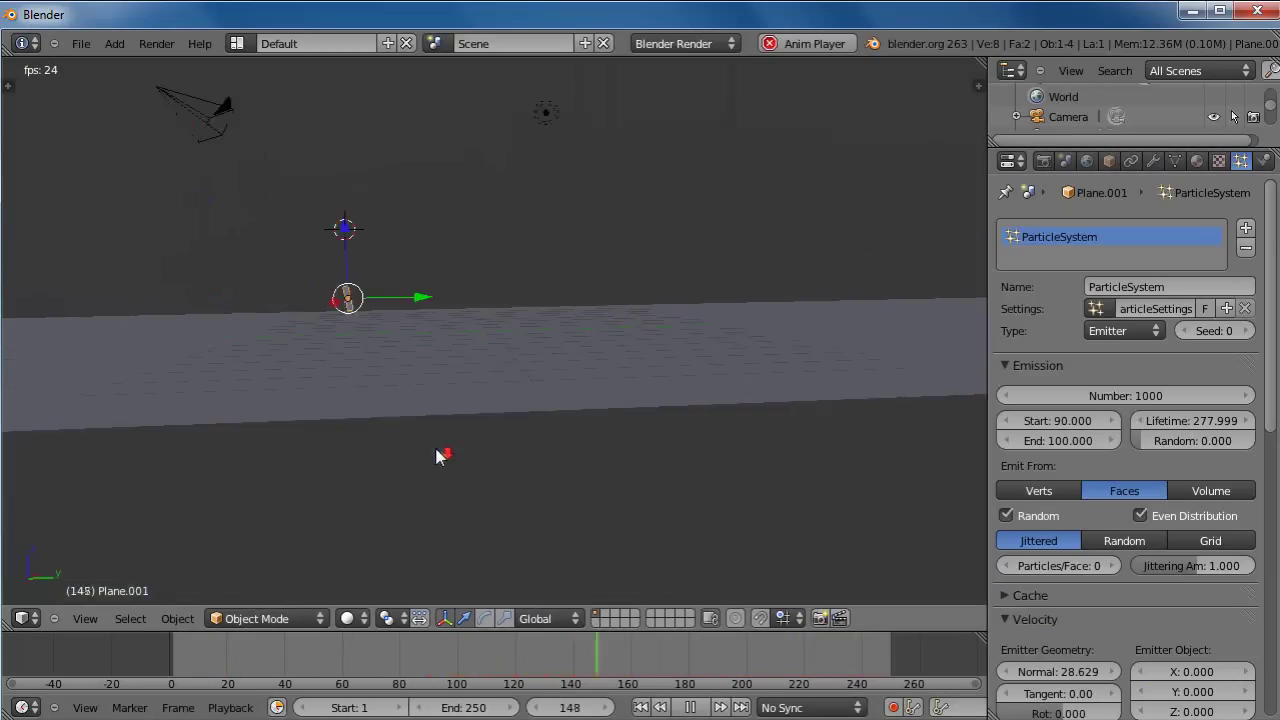
left_click_drag(1098, 672, 1072, 680)
scroll(360, 511, "down", 2)
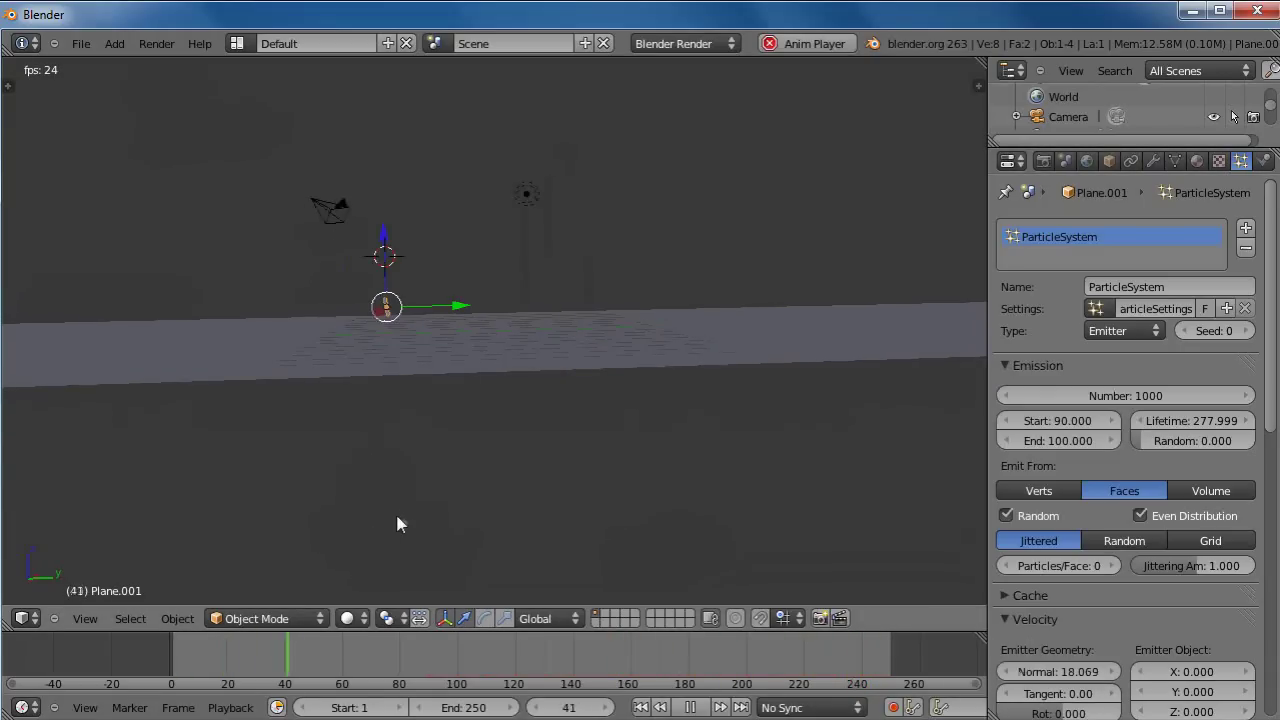
scroll(395, 511, "up", 1)
scroll(414, 509, "down", 1)
scroll(418, 520, "down", 2, "ctrl")
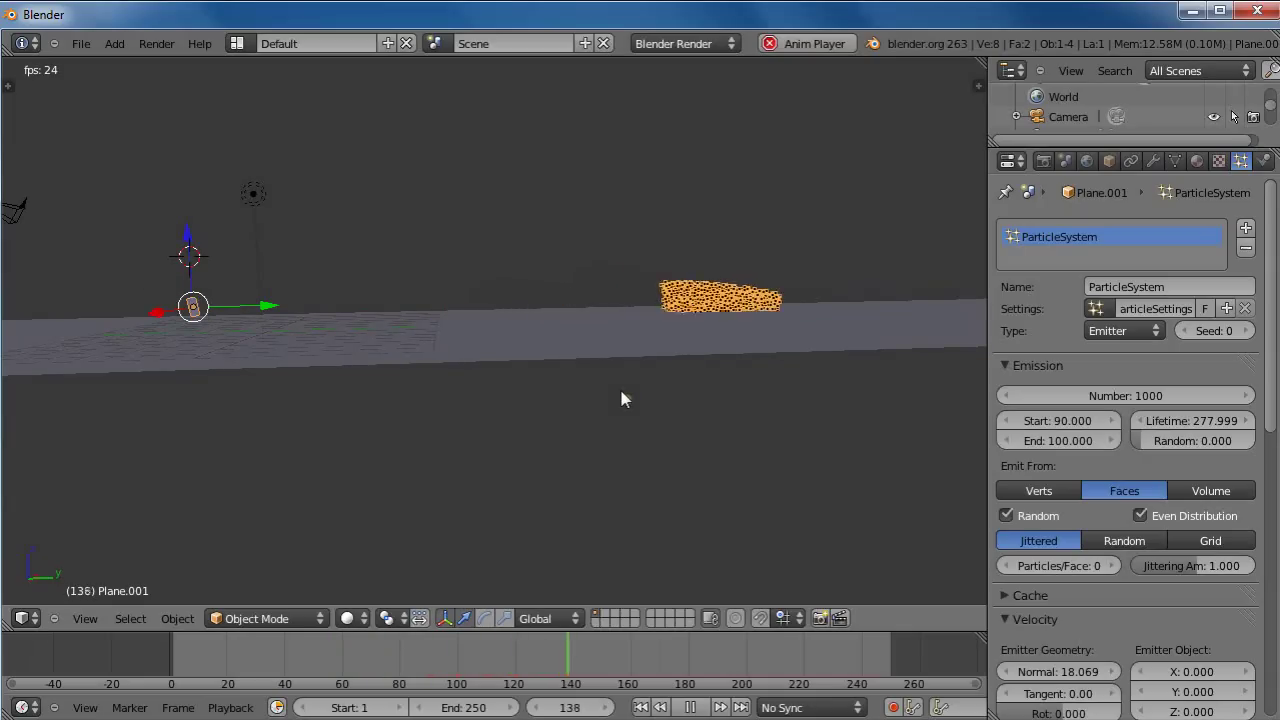
Shrink the launcher plane, cut particle count to 410 and raise Normal velocity to 18.471
left_click(280, 264)
middle_click_drag(280, 268, 329, 506)
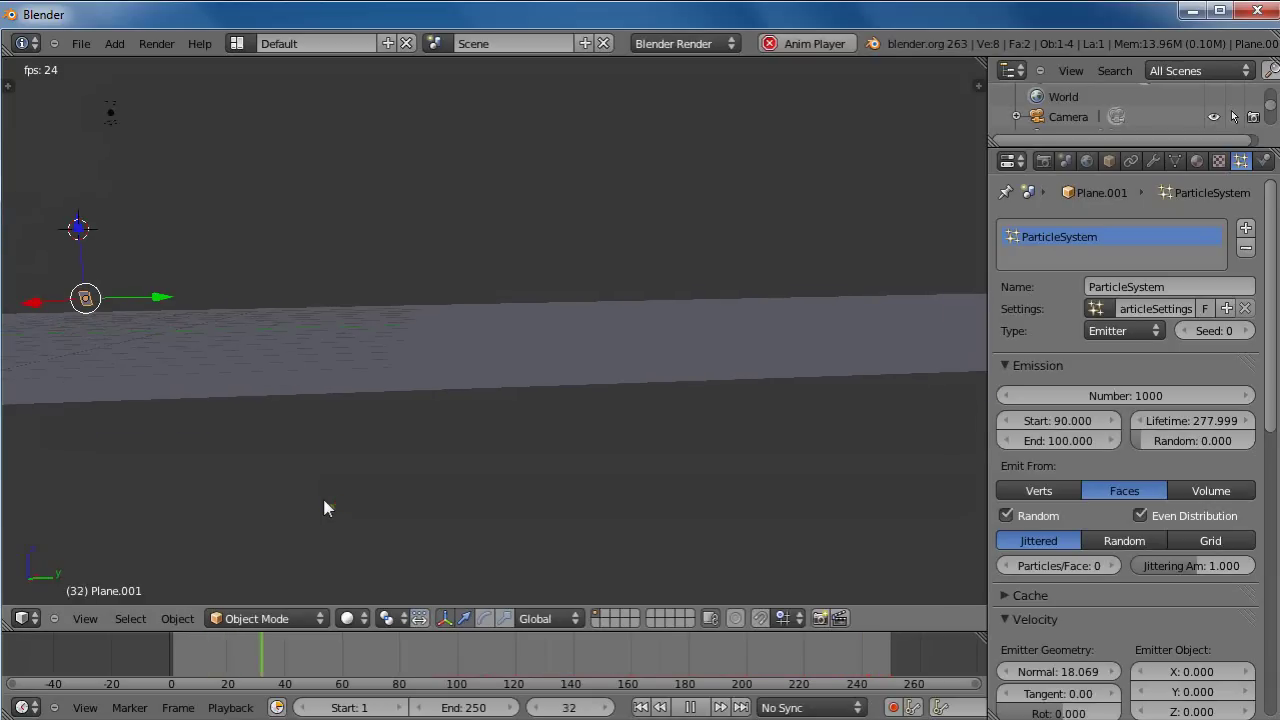
left_click_drag(1157, 396, 1130, 398)
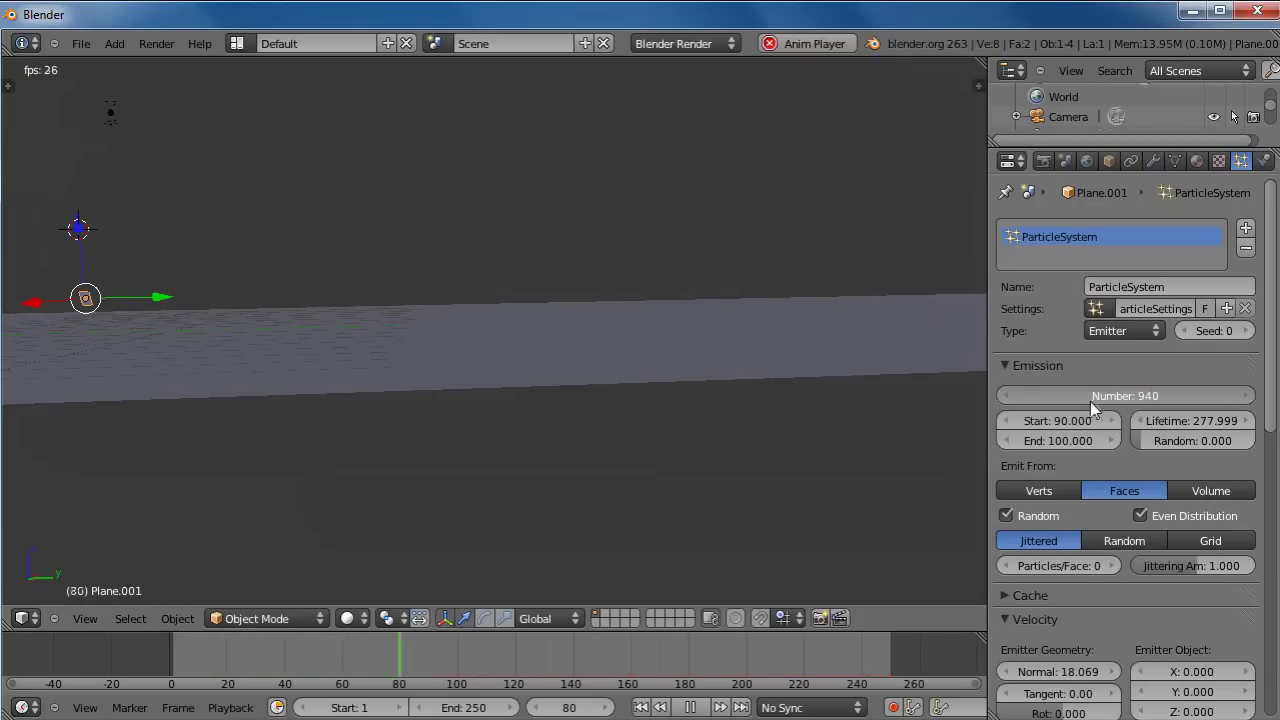
left_click_drag(1000, 420, 971, 414)
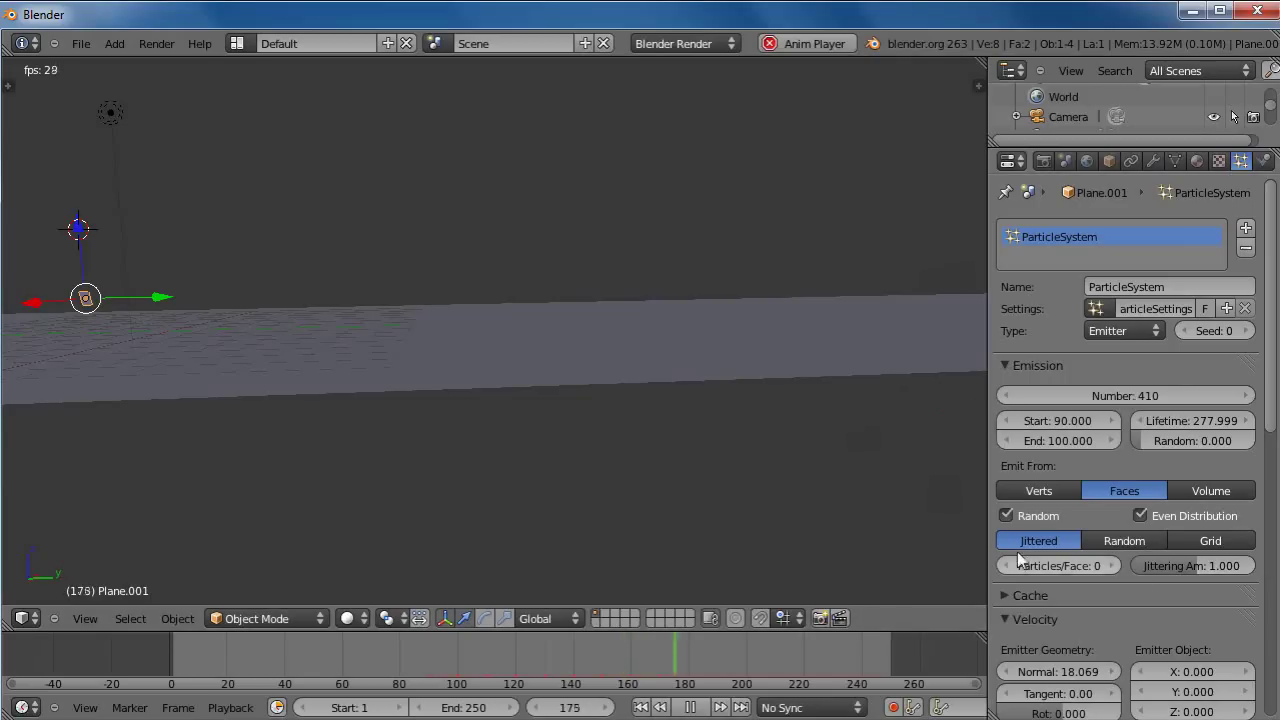
left_click_drag(1020, 670, 1070, 683)
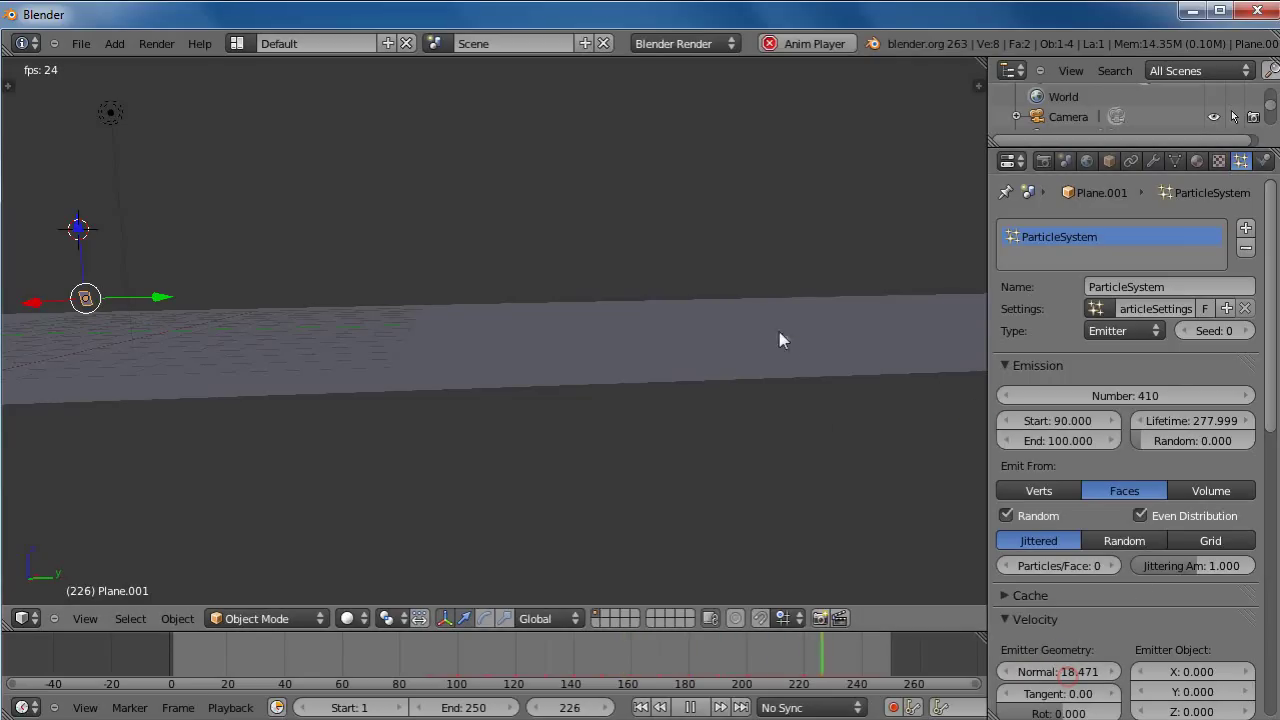
Place the 3D cursor on the floor and add a UV Sphere there
right_click(636, 325)
left_click(650, 298)
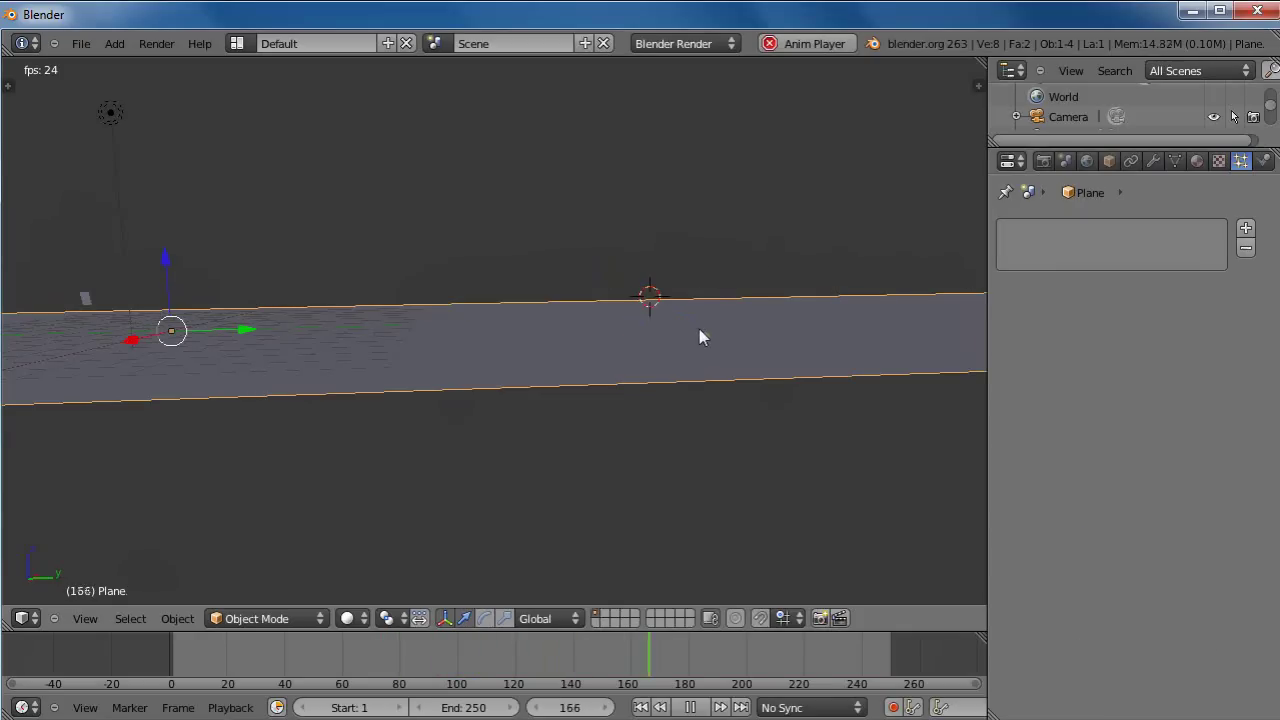
key("shift+a")
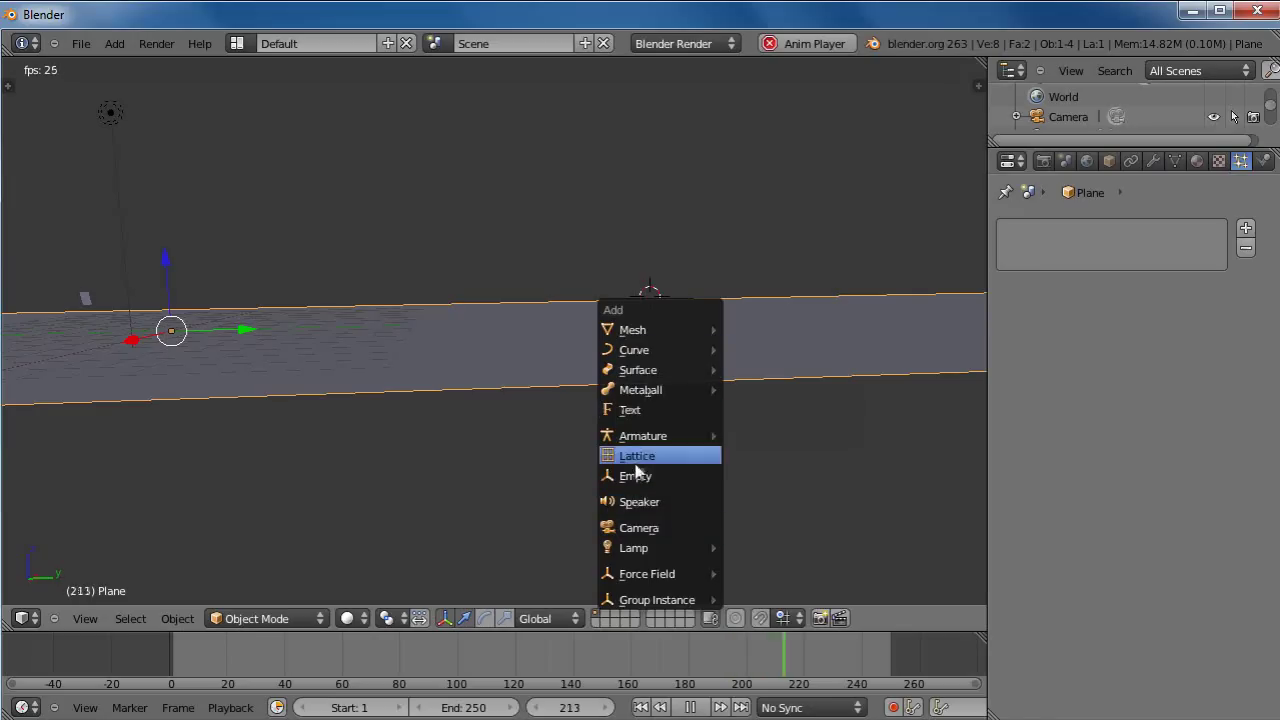
mouse_move(637, 360)
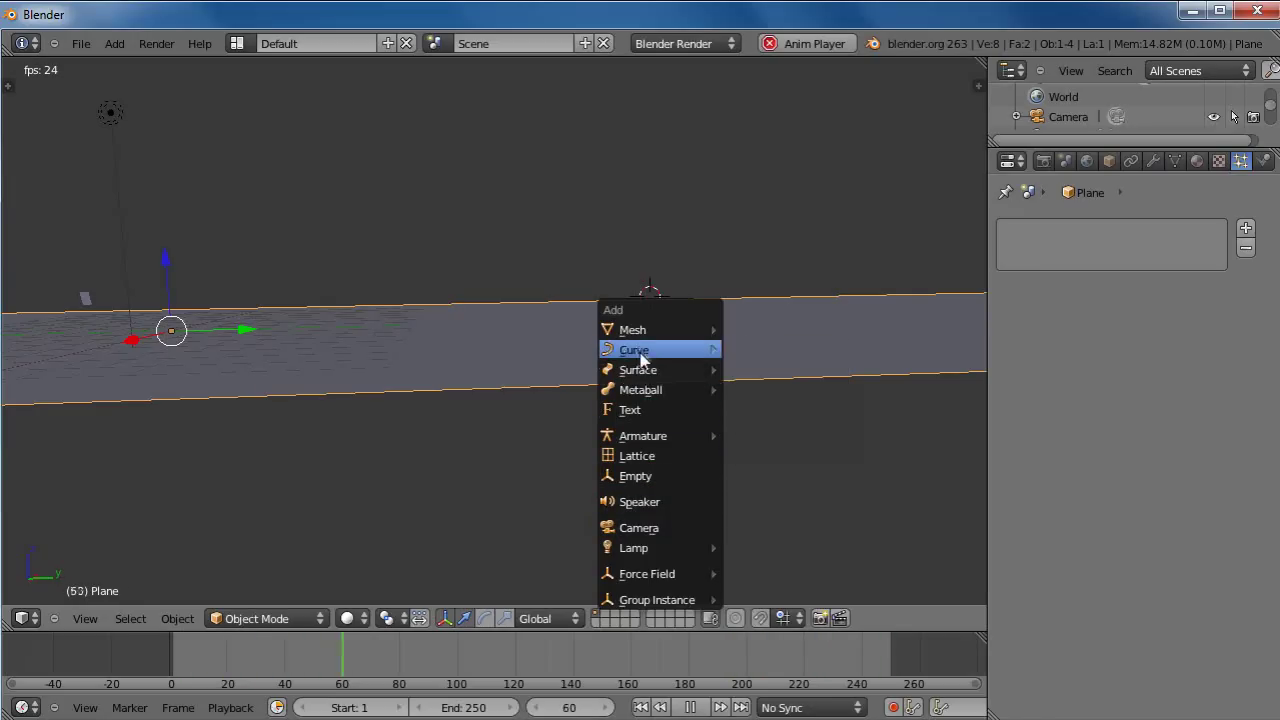
mouse_move(636, 331)
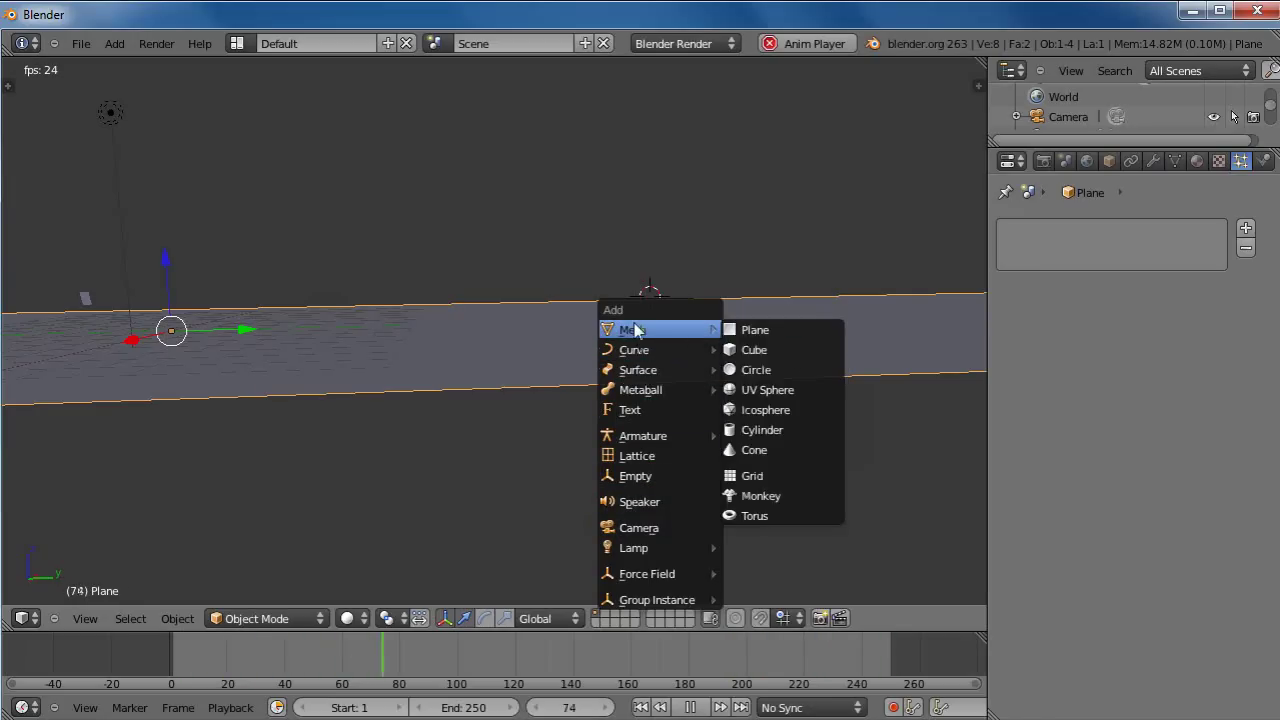
left_click(764, 390)
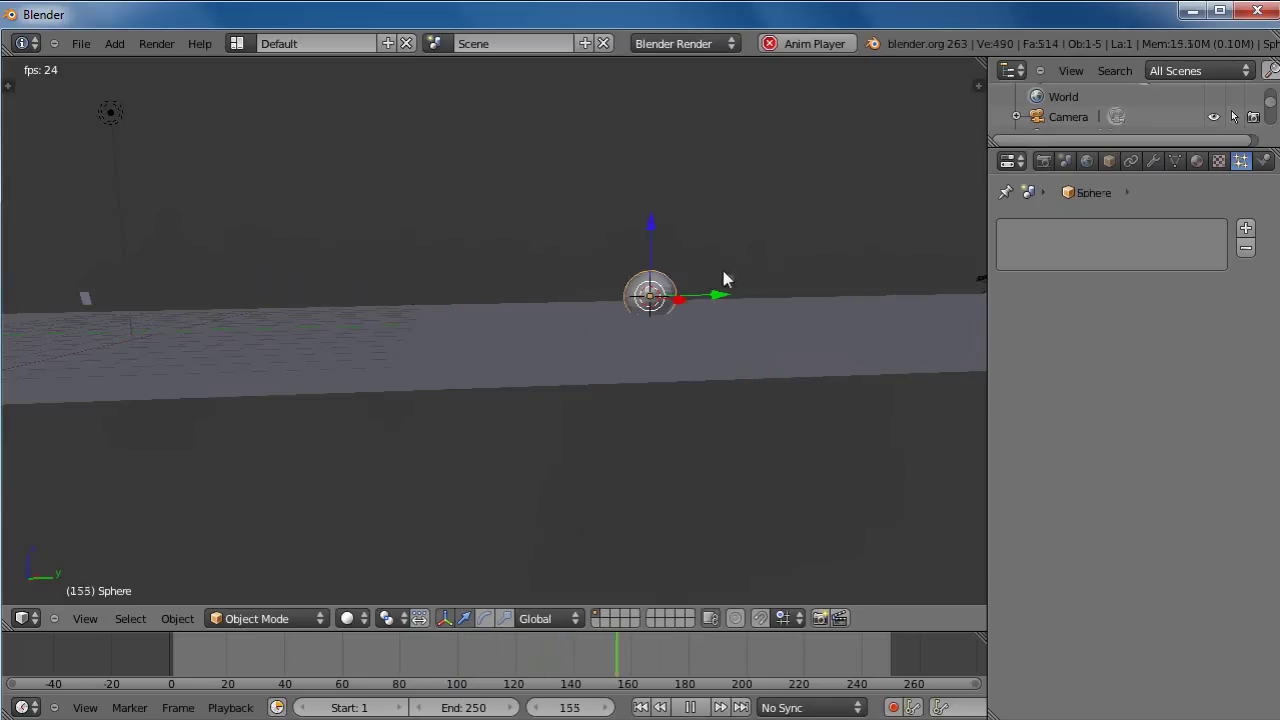
Orbit the view to inspect the sphere sitting on the floor plane
middle_click_drag(776, 376, 505, 376)
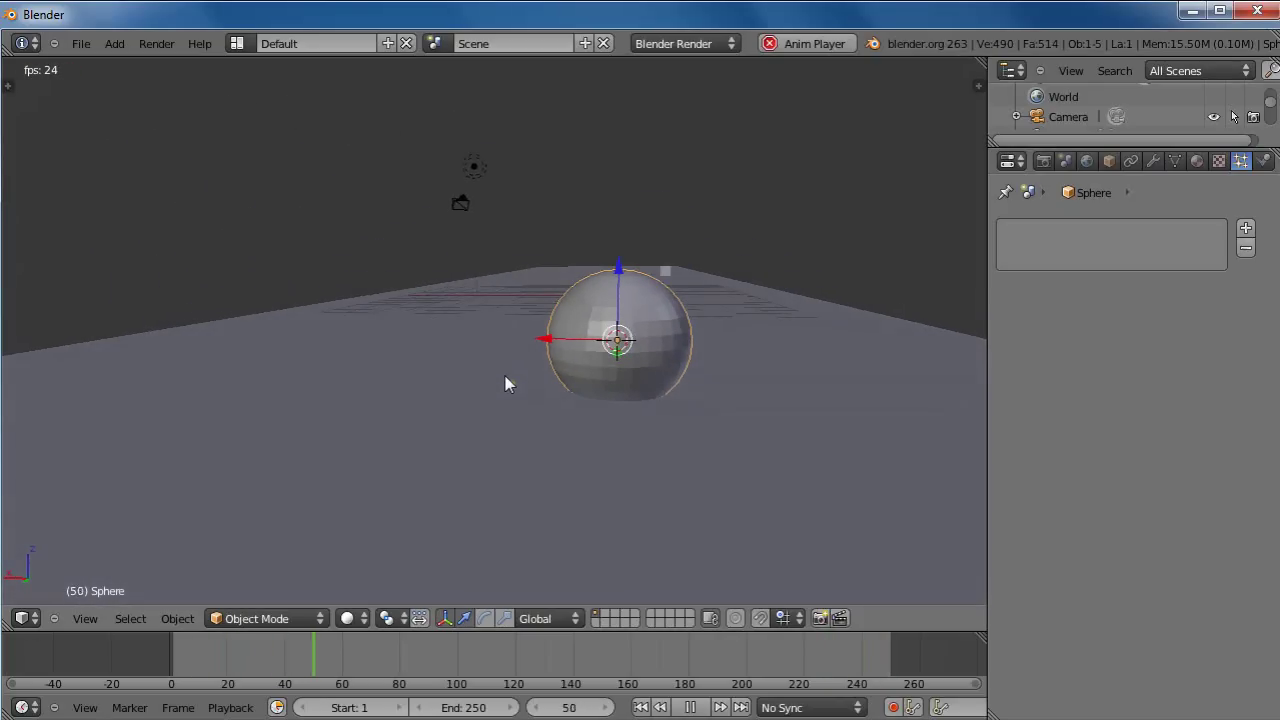
middle_click_drag(694, 486, 820, 470)
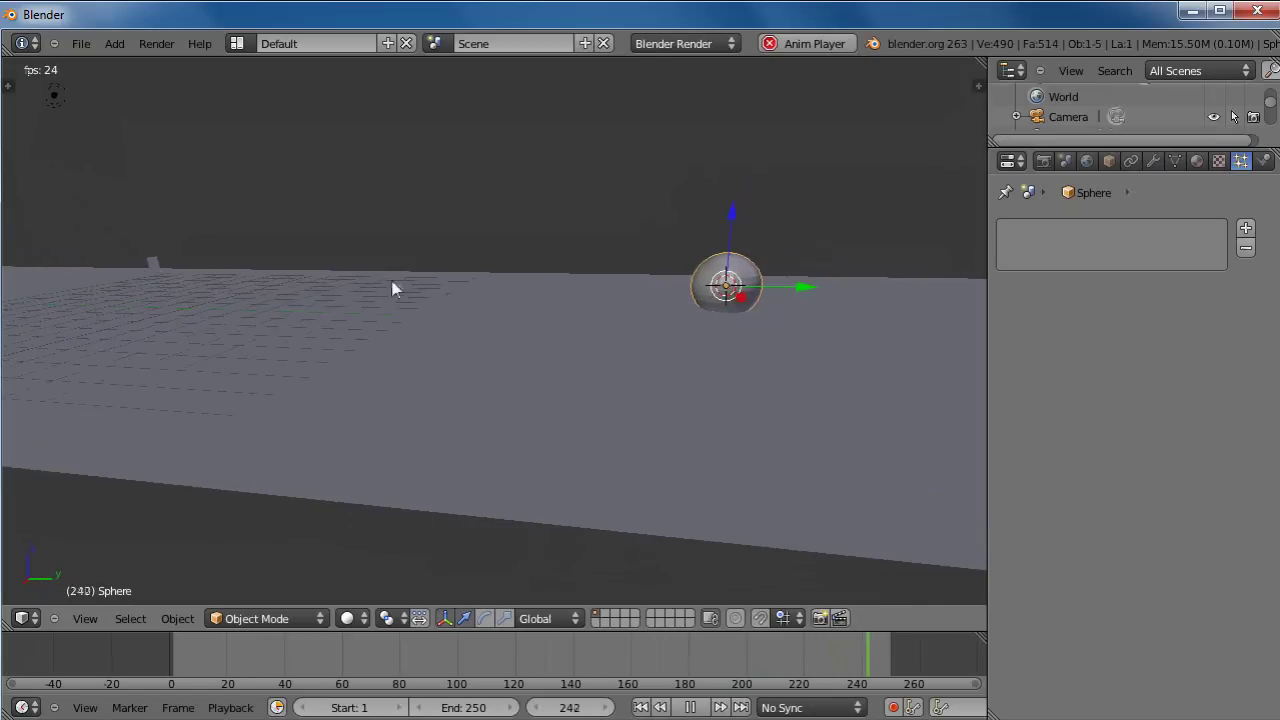
mouse_move(357, 380)
middle_mouse_down()
mouse_move(402, 392)
mouse_move(376, 384)
middle_mouse_up()
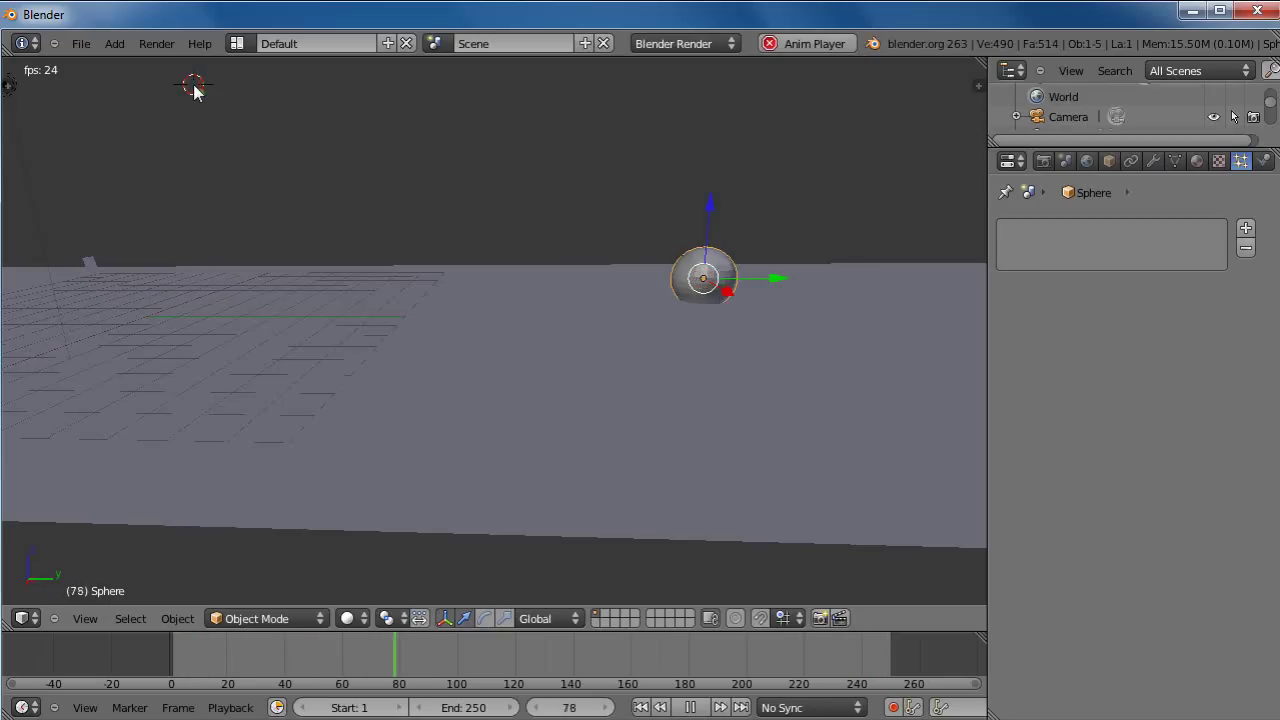
Add a Cube mesh and scale it down to about 0.26
key("shift+a")
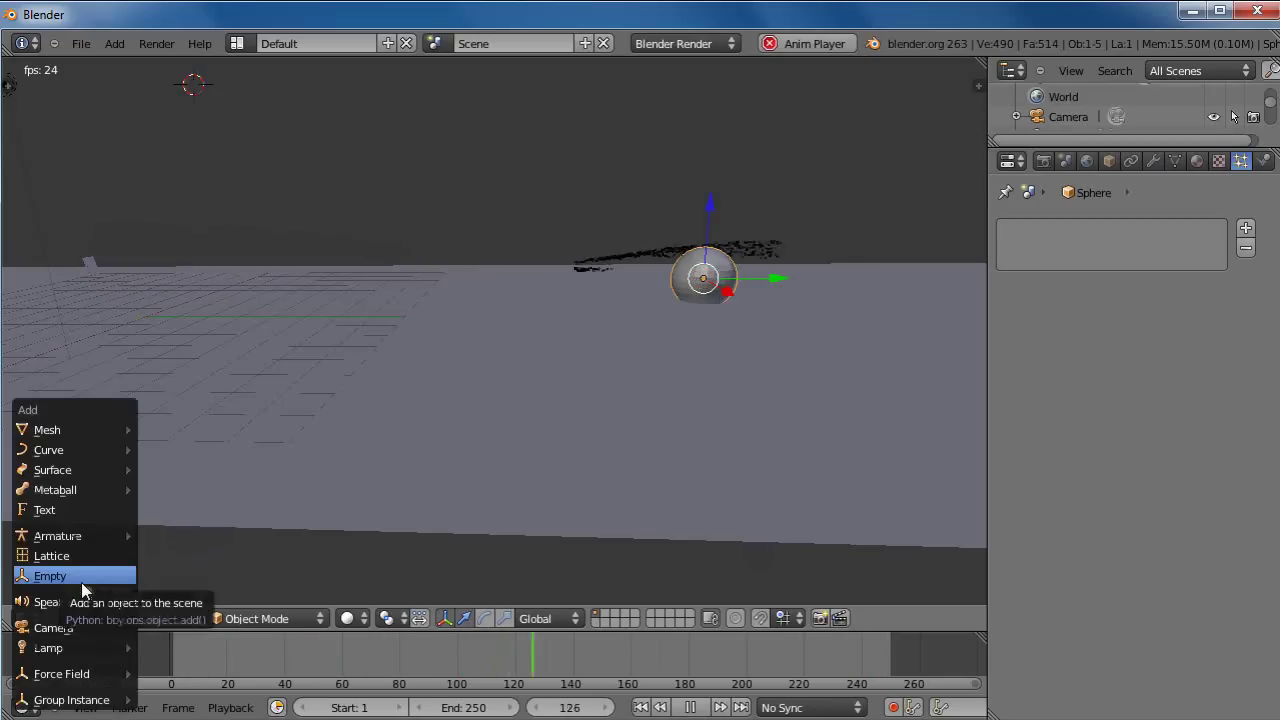
mouse_move(57, 438)
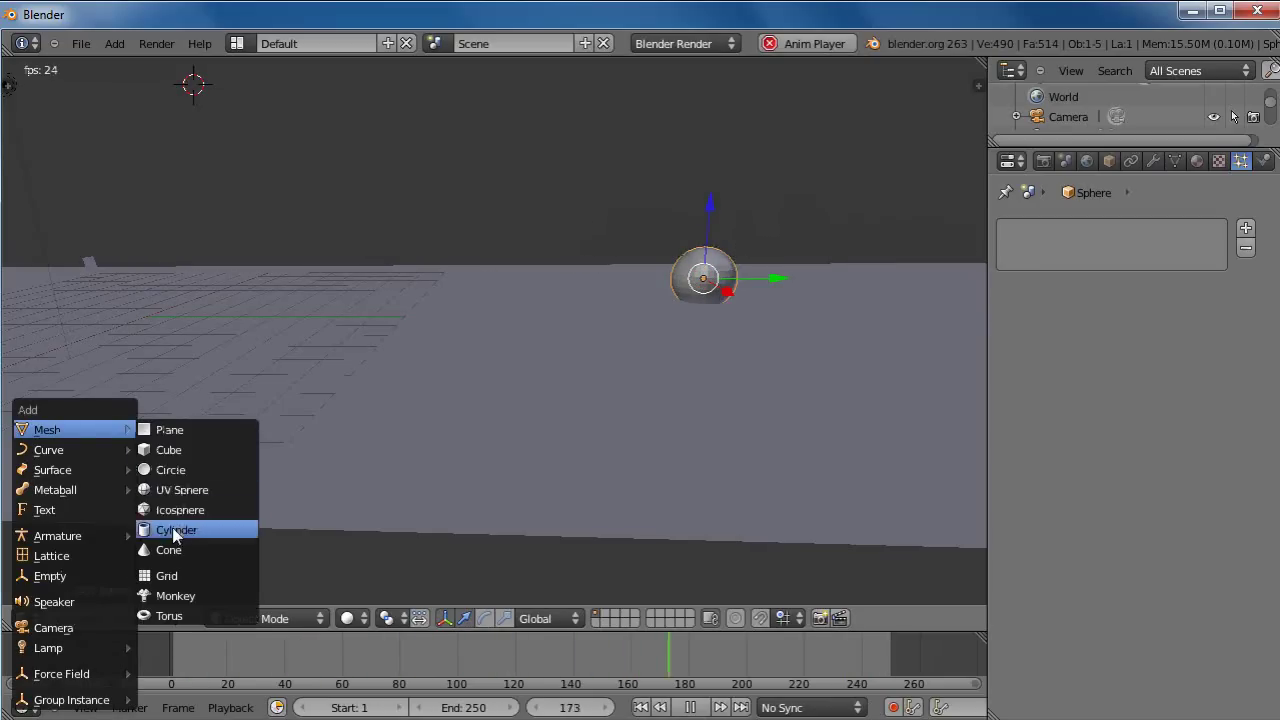
left_click(170, 450)
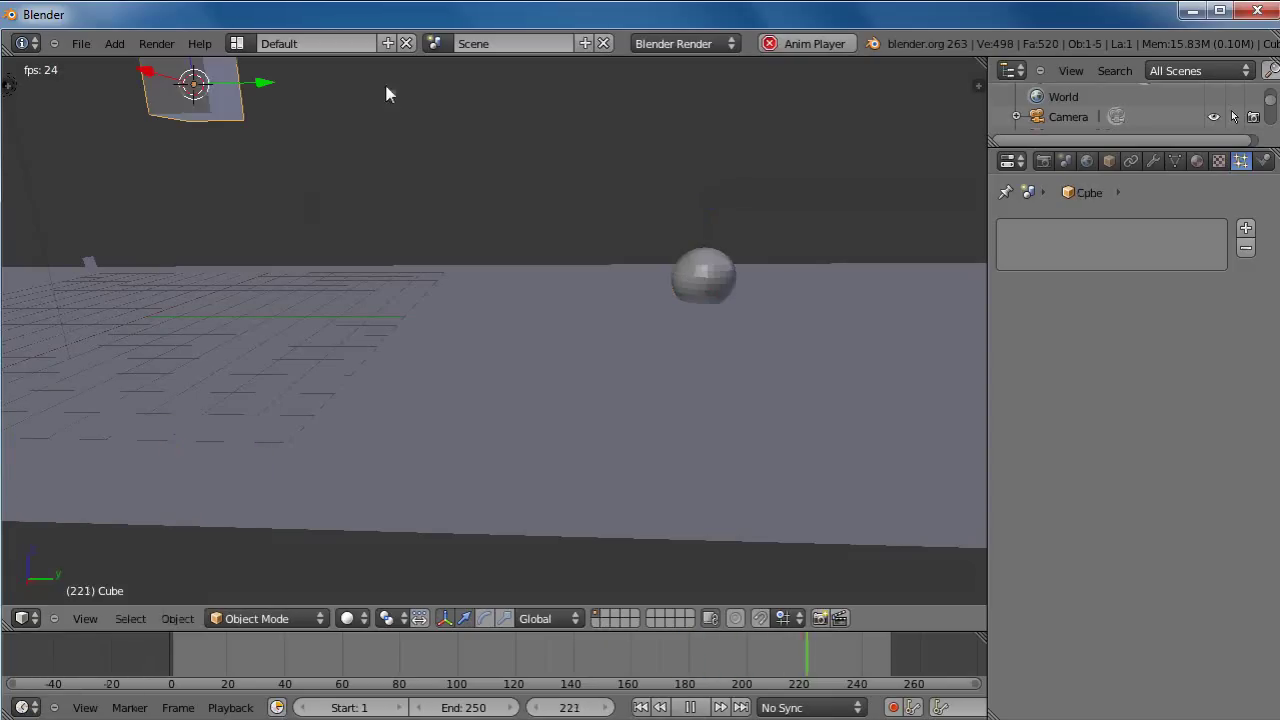
key("s")
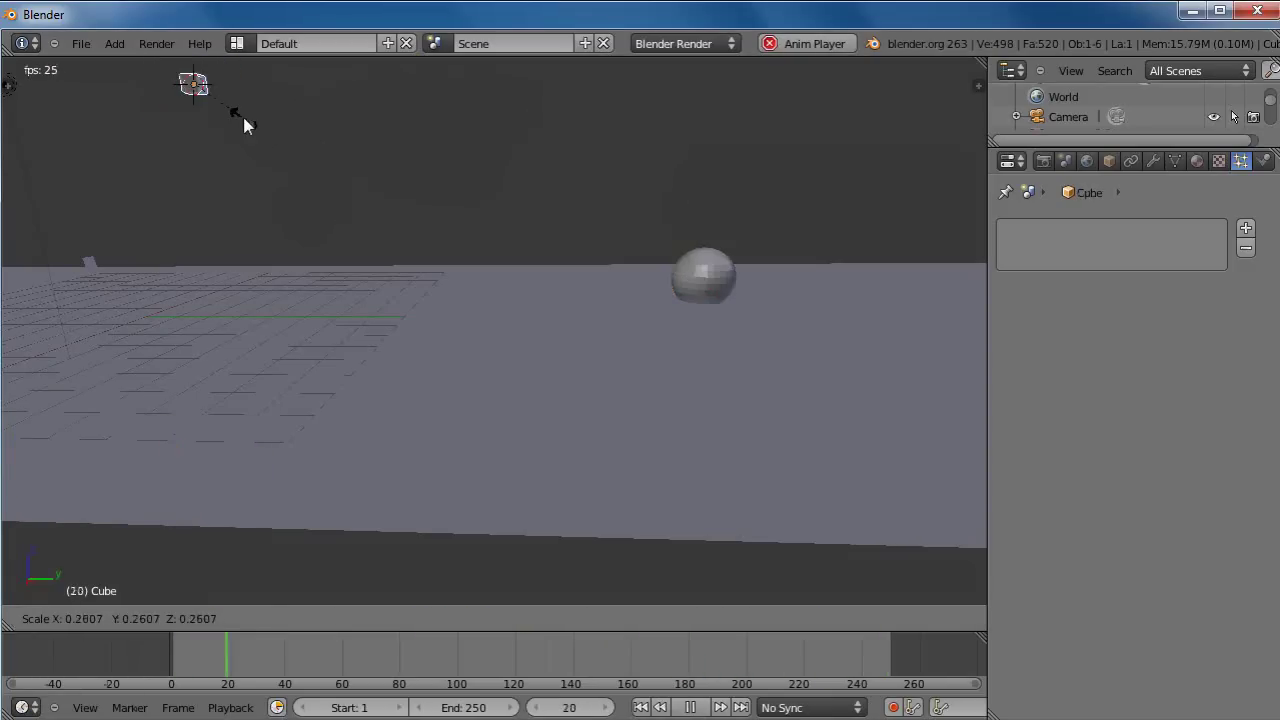
left_click(231, 111)
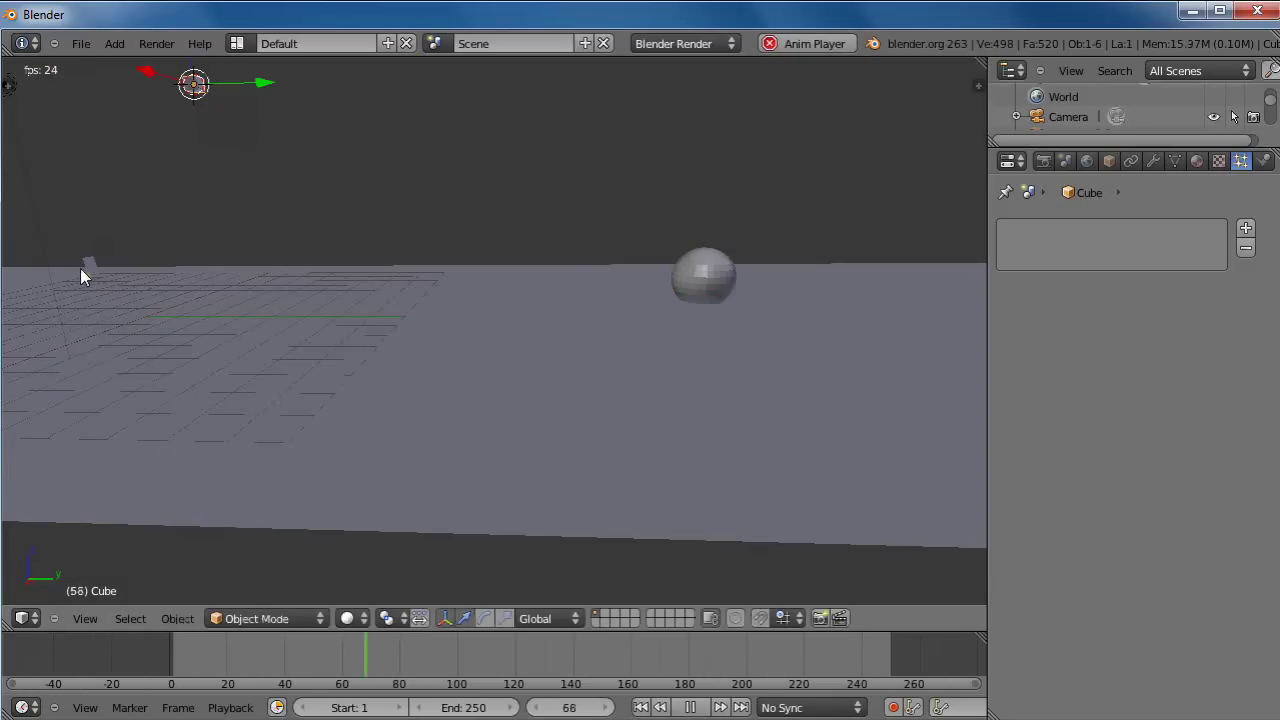
Set Plane.001's particle Render to Object, with Cube as the Dupli Object
right_click(87, 266)
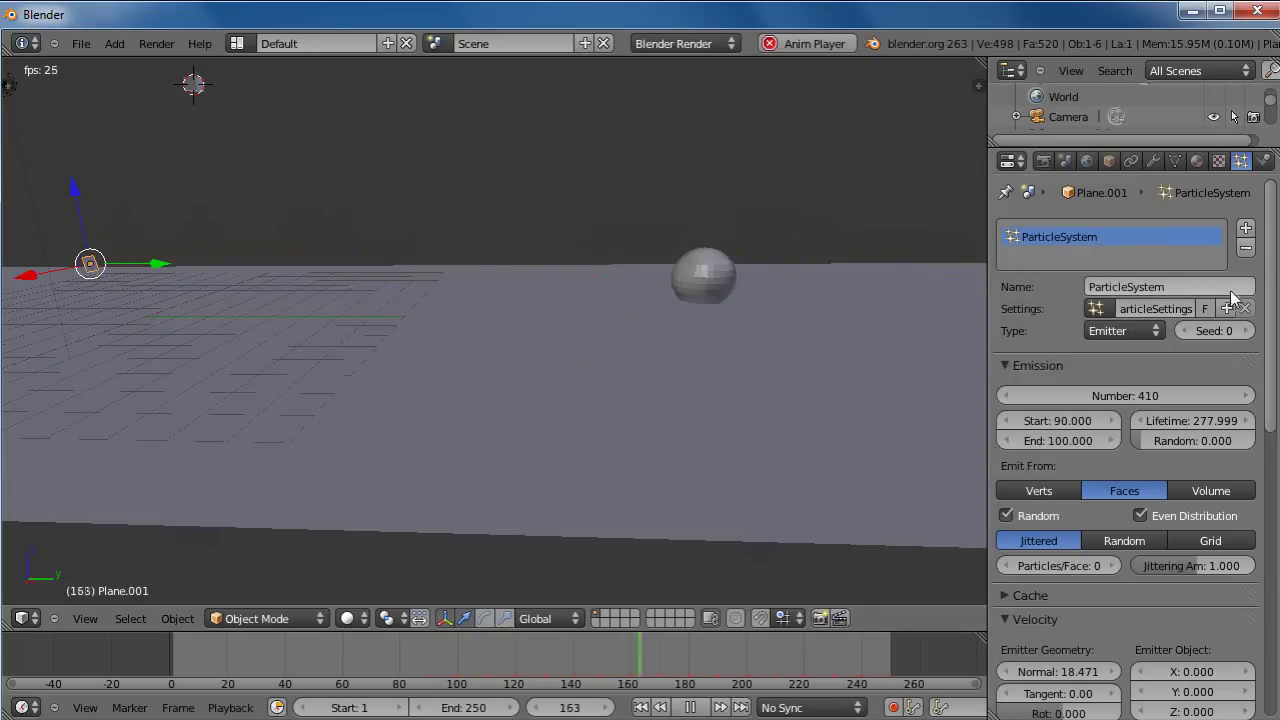
left_click_drag(1271, 250, 1270, 503)
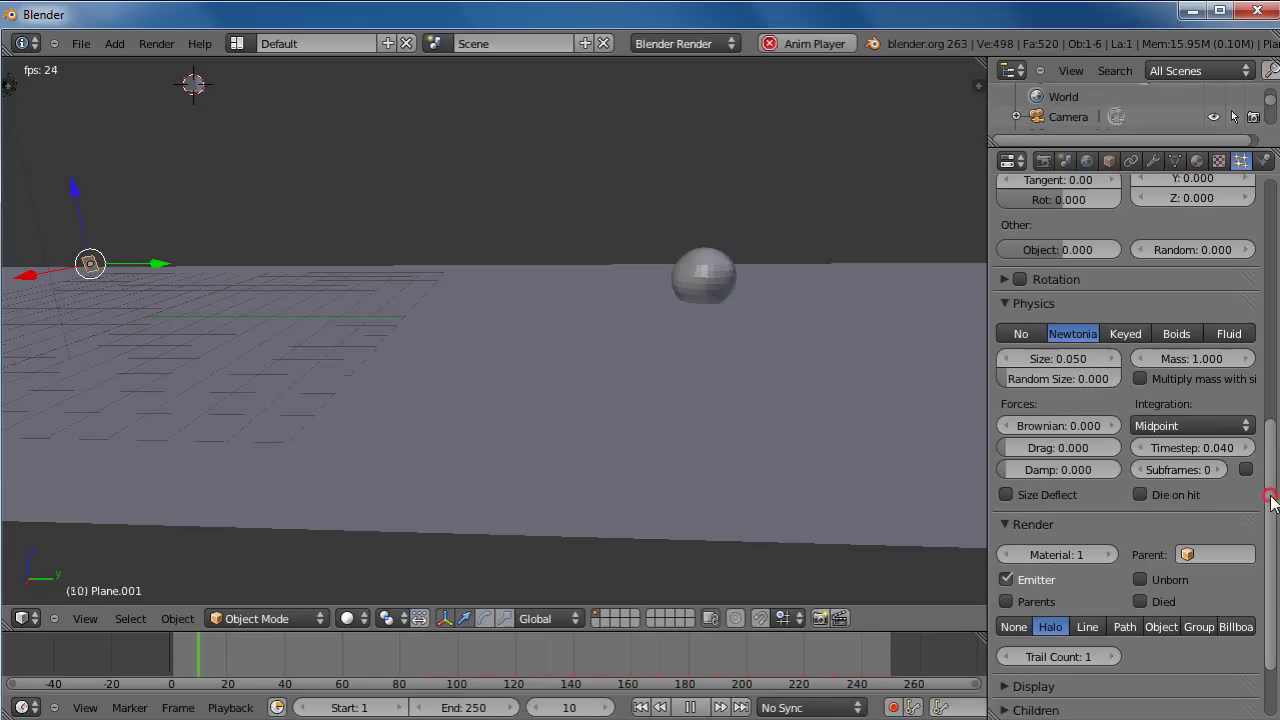
left_click(1162, 628)
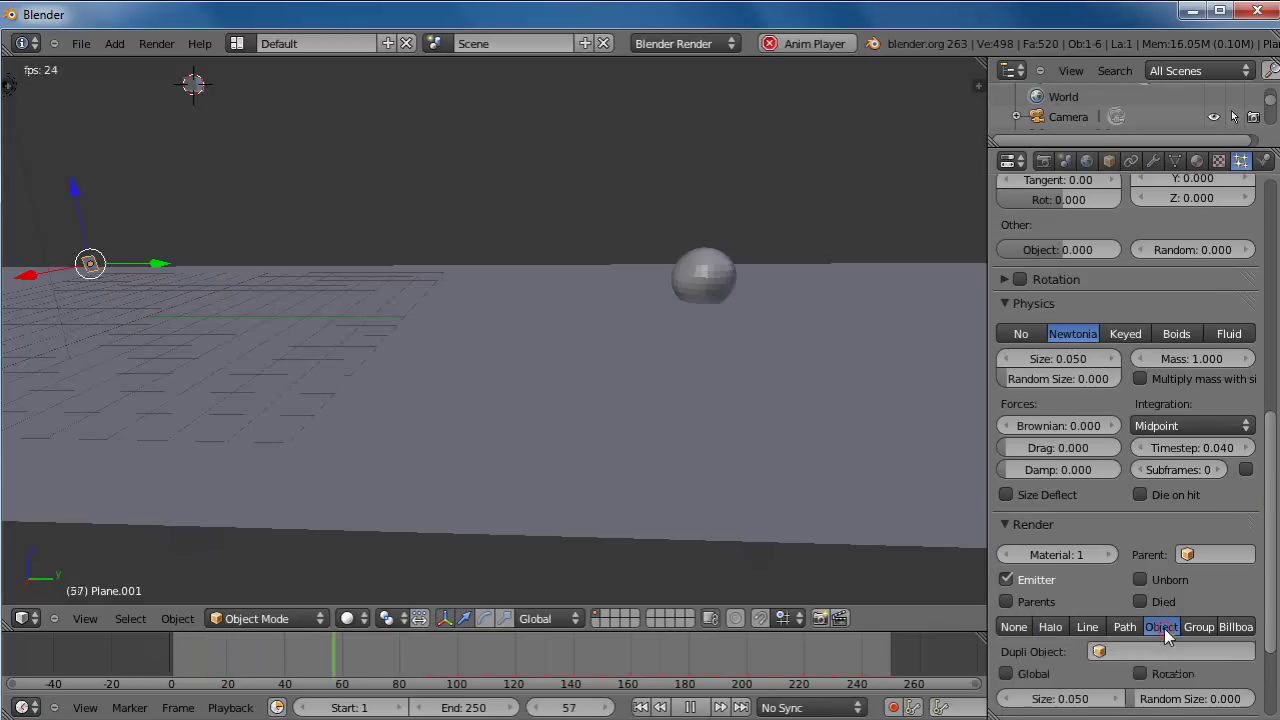
right_click(195, 89)
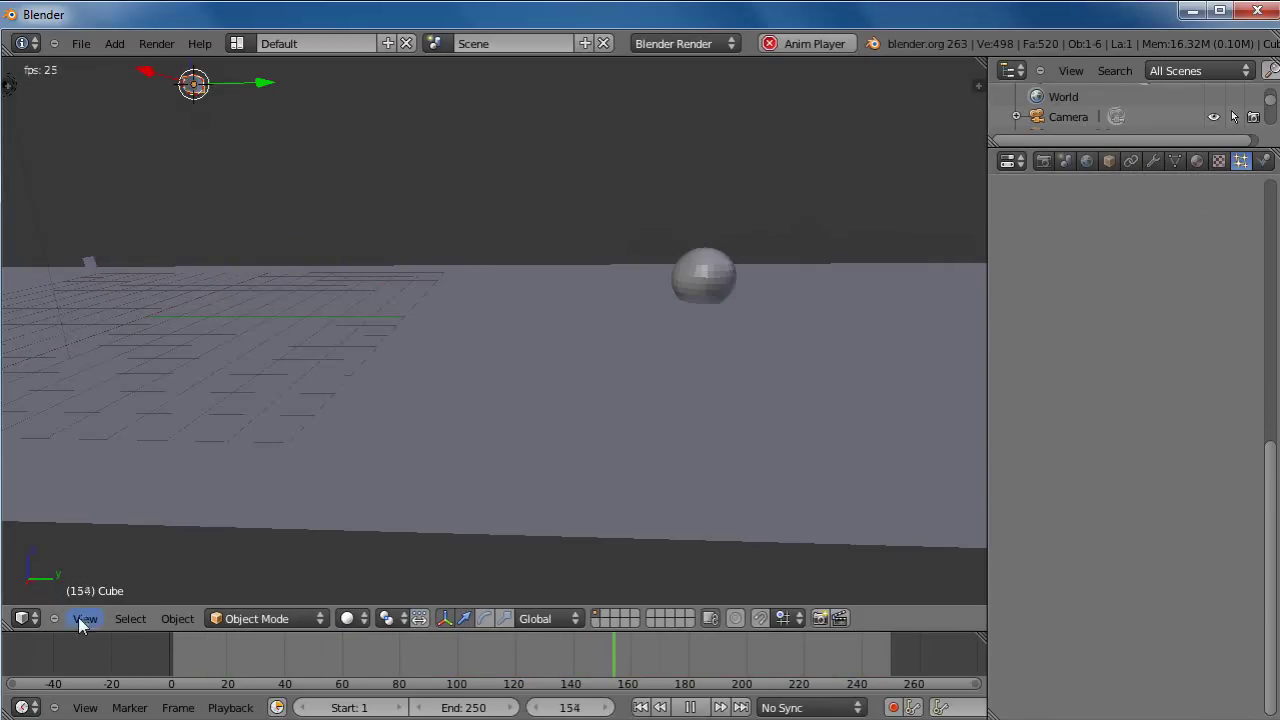
right_click(91, 266)
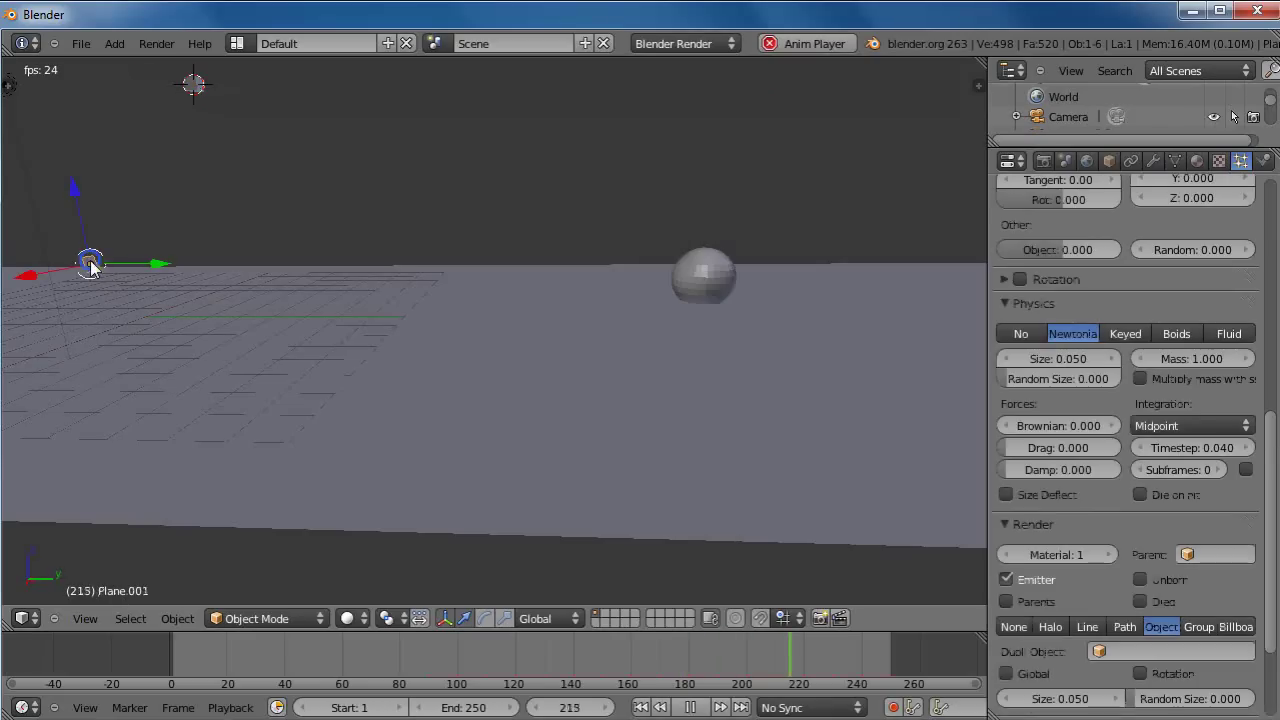
left_click(1155, 648)
left_click(1105, 467)
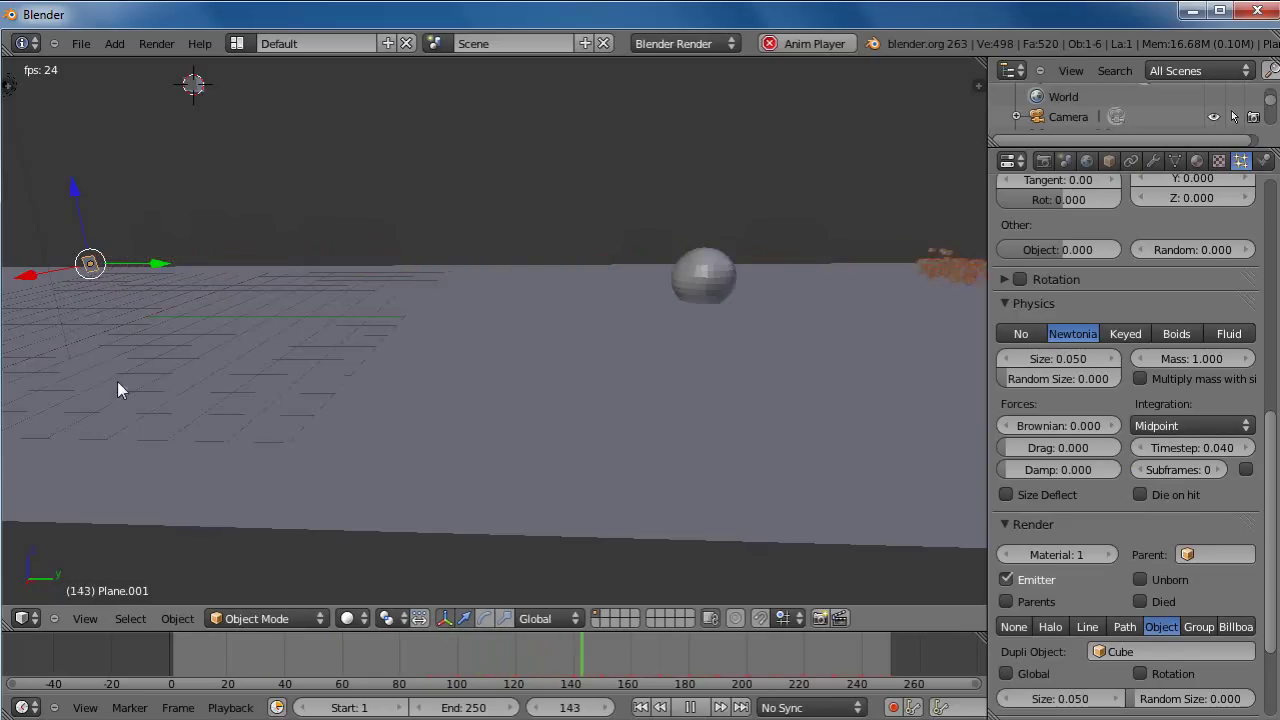
scroll(117, 386, "up", 6)
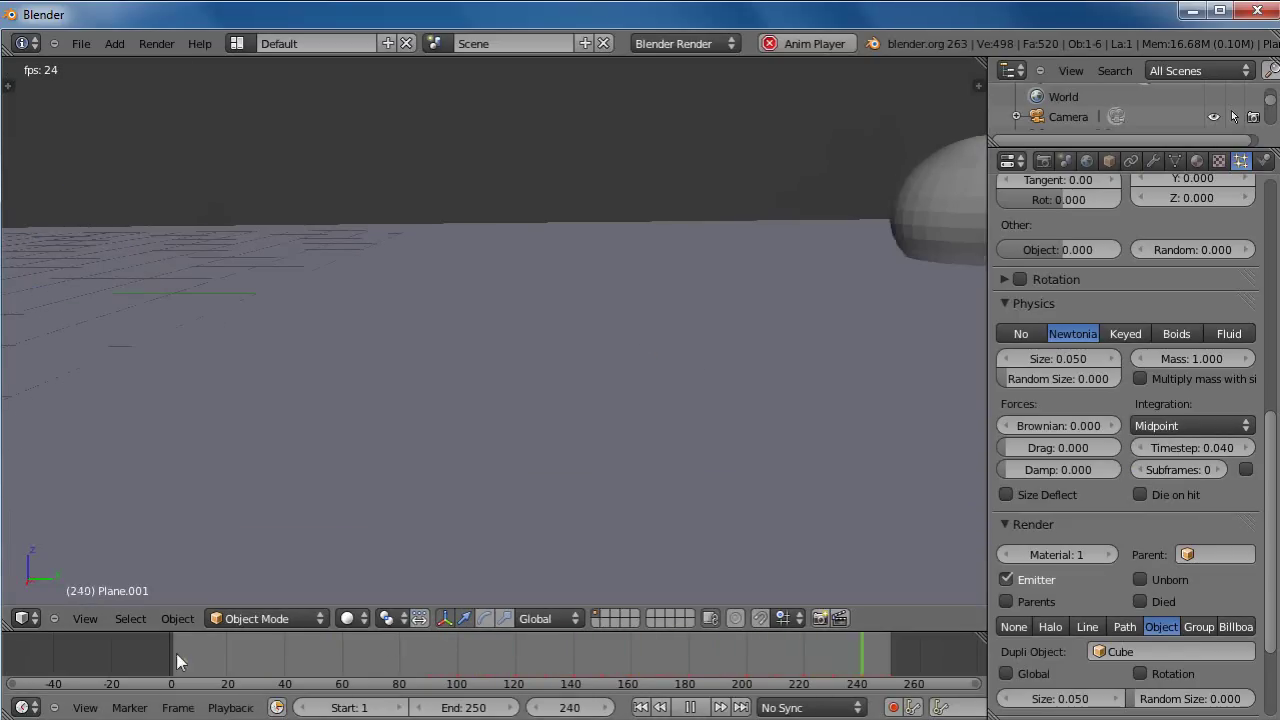
Set the timeline playback range to frames 66 through 182
left_click_drag(335, 707, 432, 708)
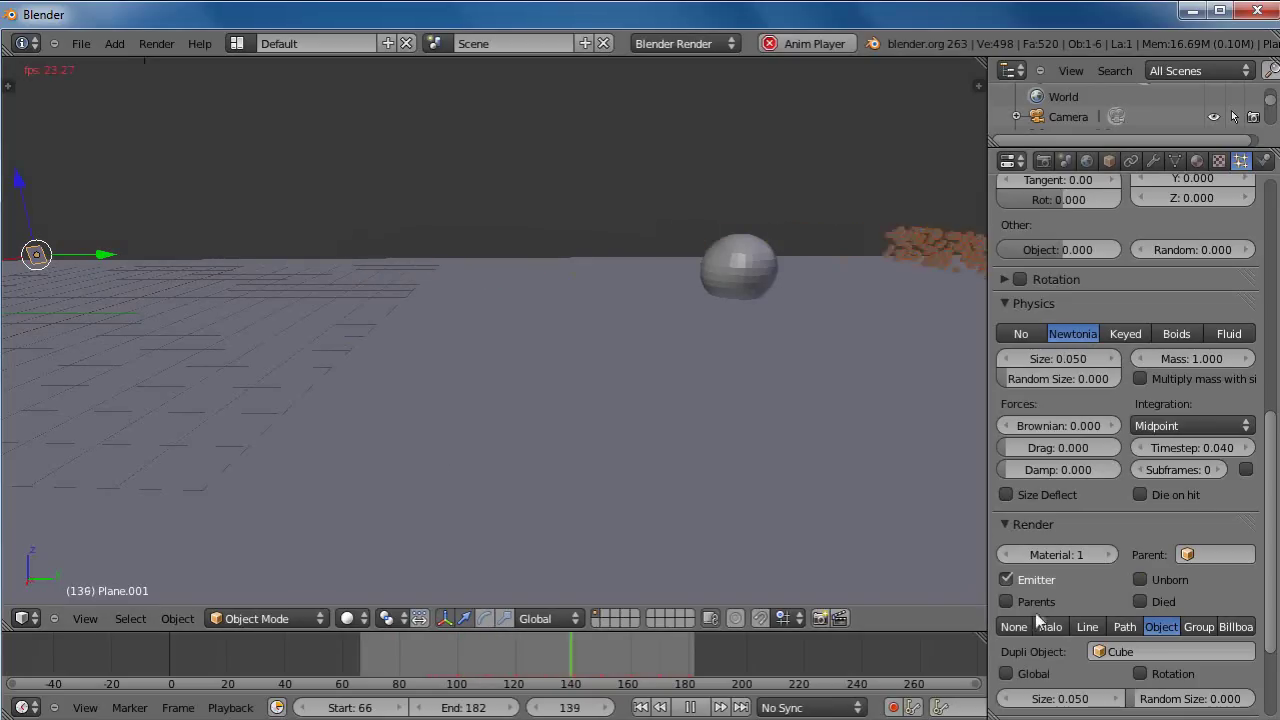
Raise the launcher particles' Normal velocity to 20.806 so the stream reaches the Sphere
scroll(1065, 470, "up", 8)
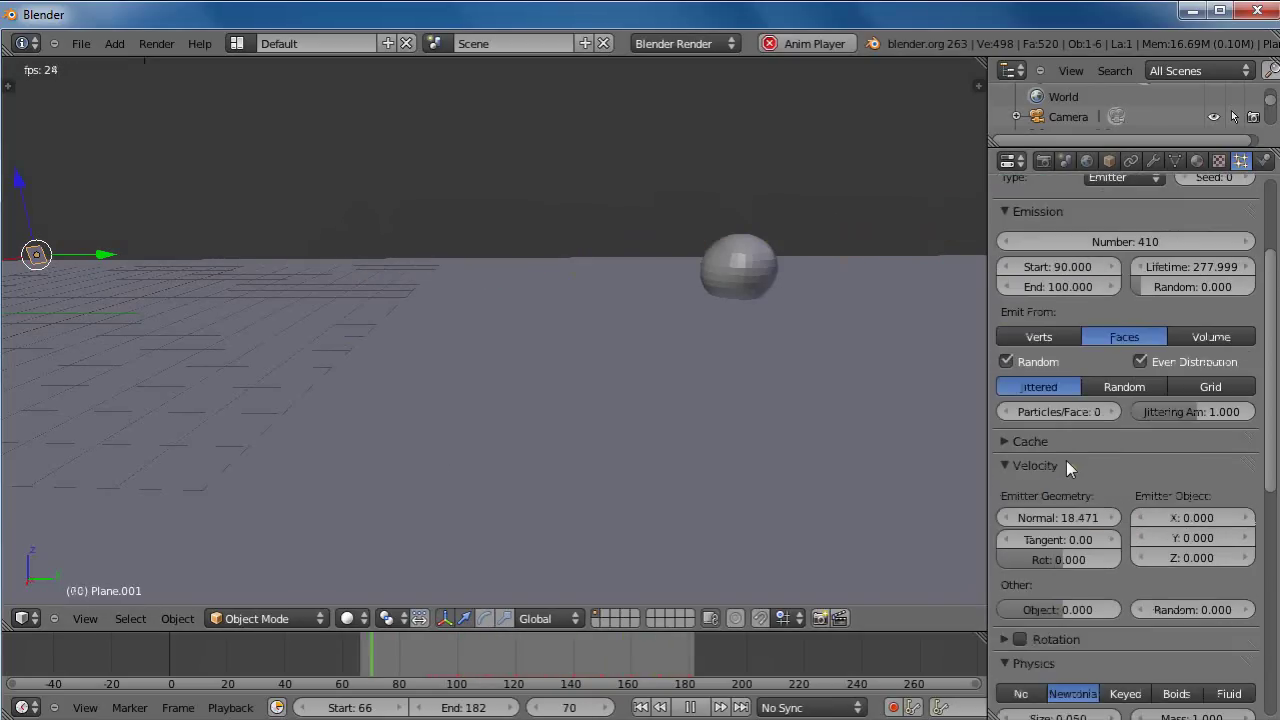
left_click_drag(1051, 522, 1018, 537)
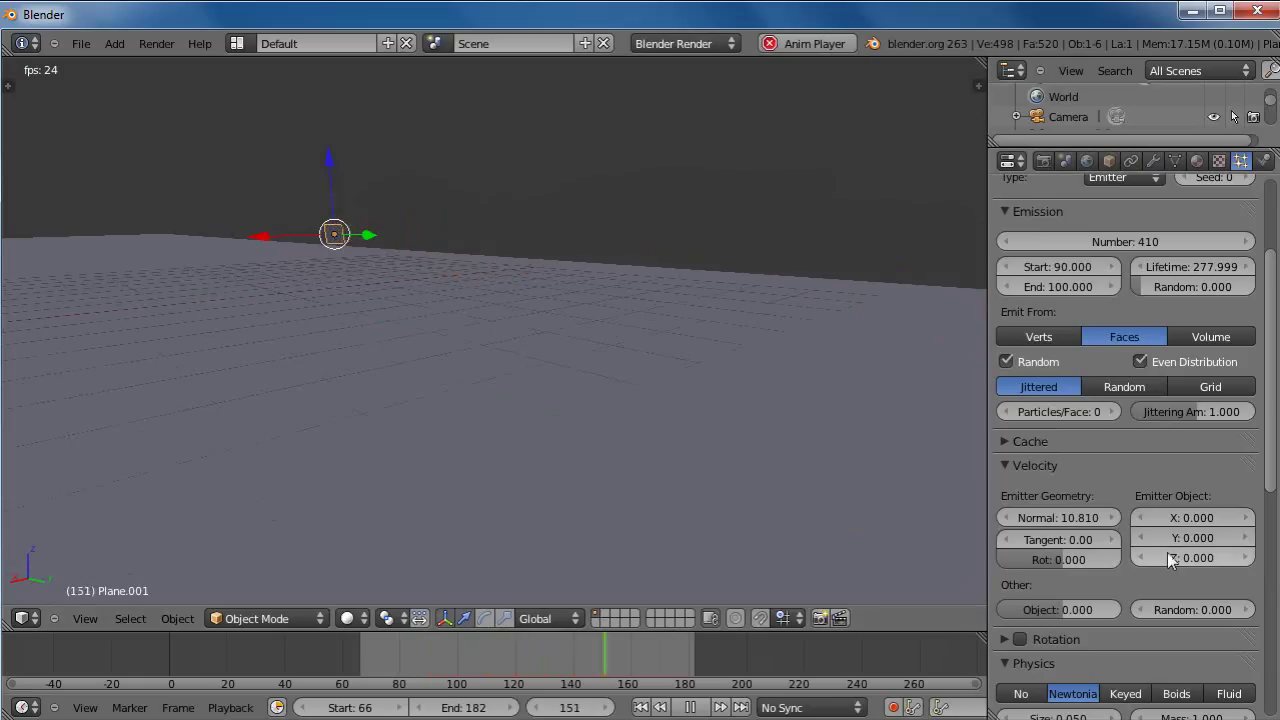
left_click(1062, 519)
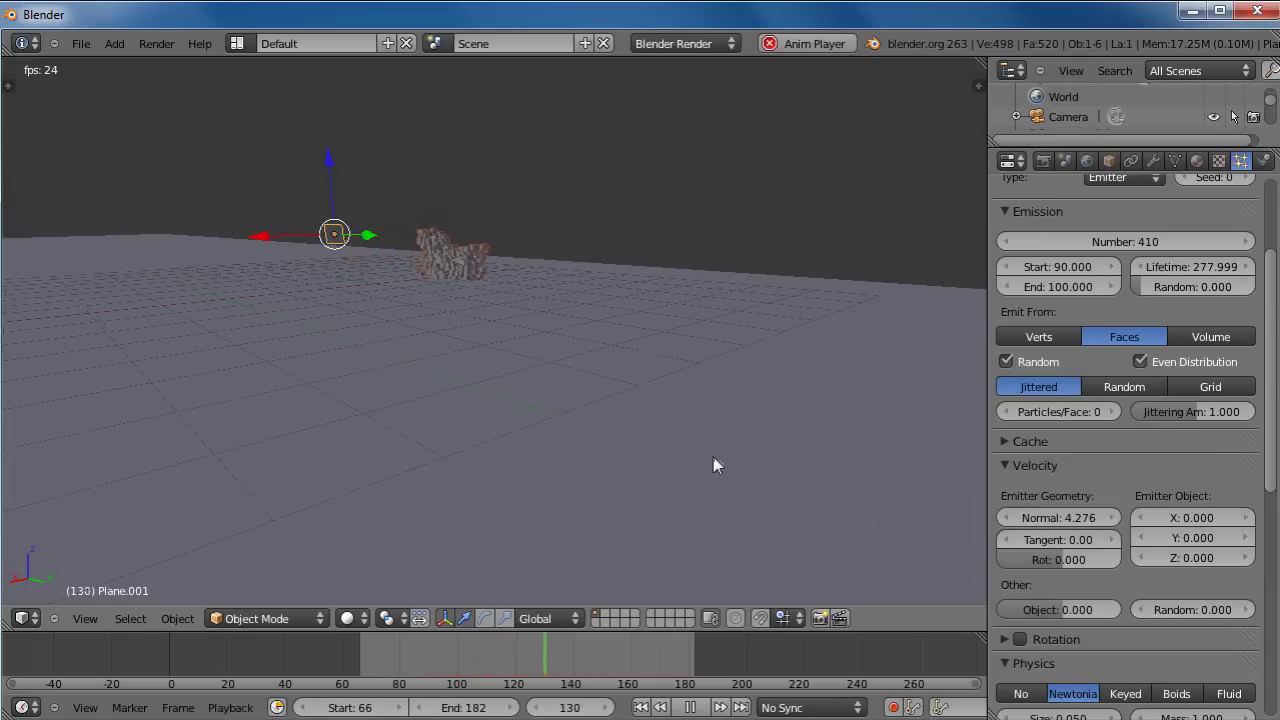
middle_click_drag(713, 457, 688, 443)
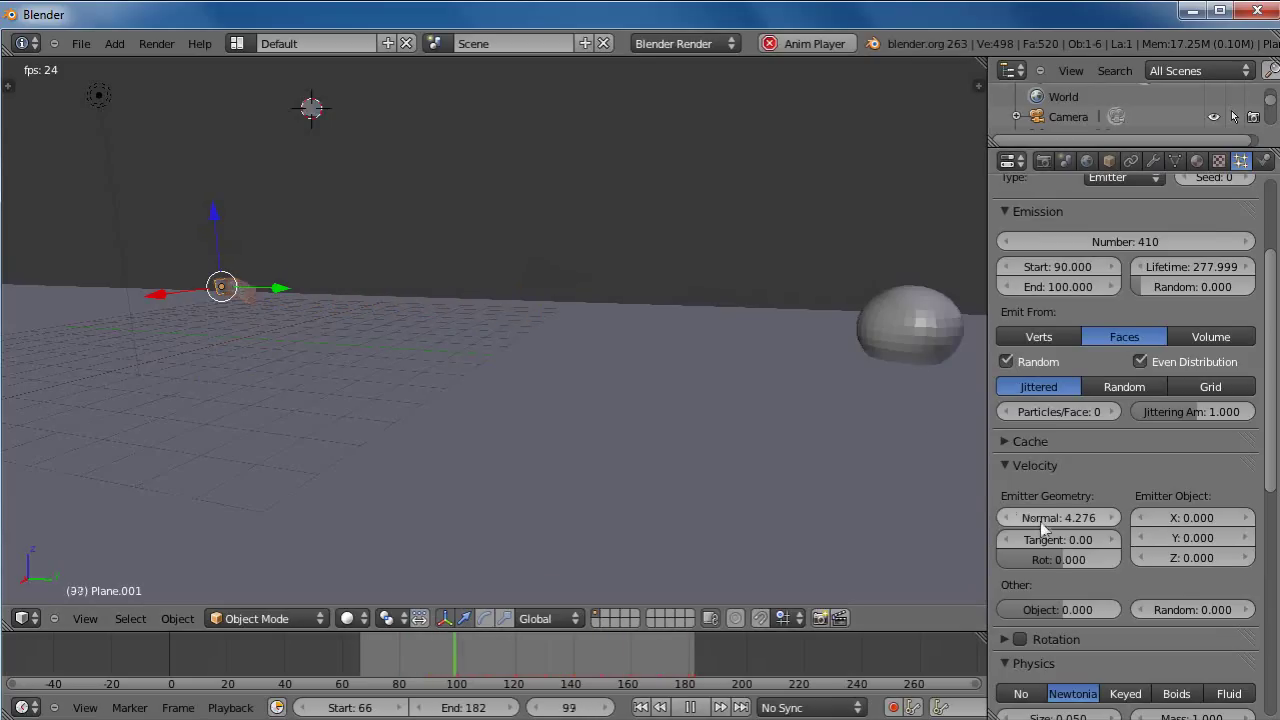
left_click_drag(1060, 518, 1270, 535)
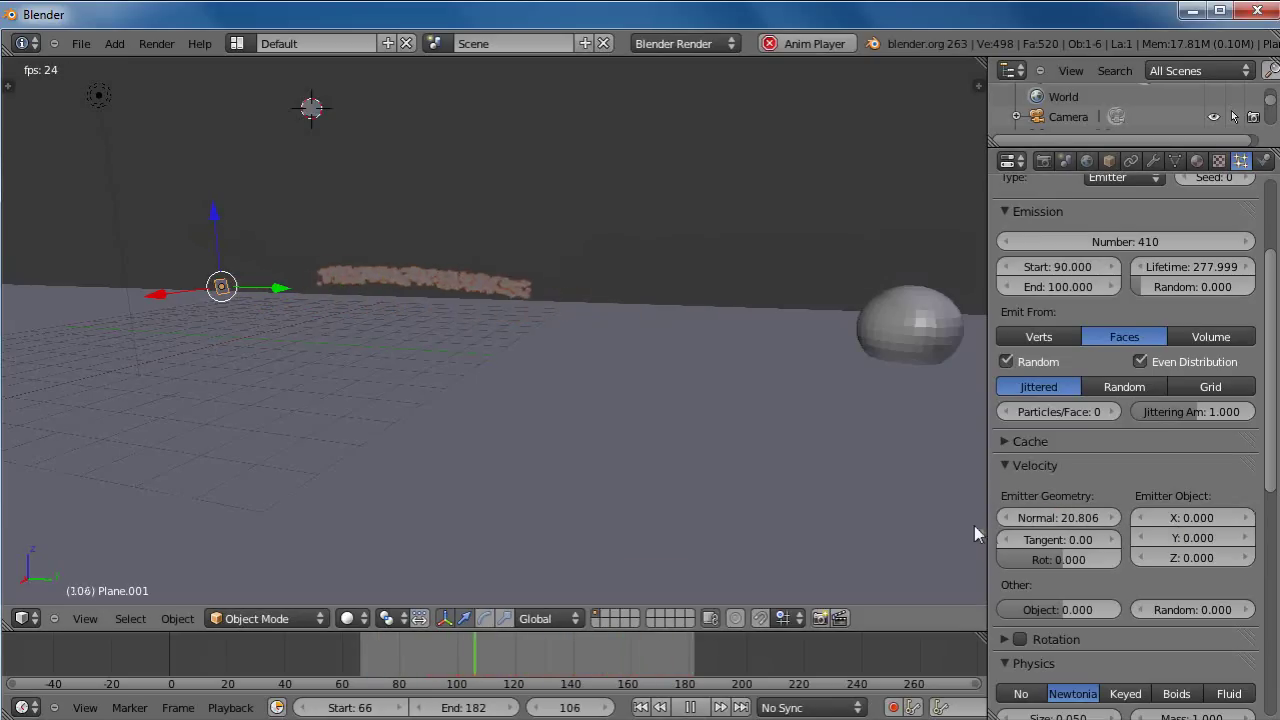
Select the Sphere and, in top orthographic view, move it along X toward the stream
right_click(907, 339)
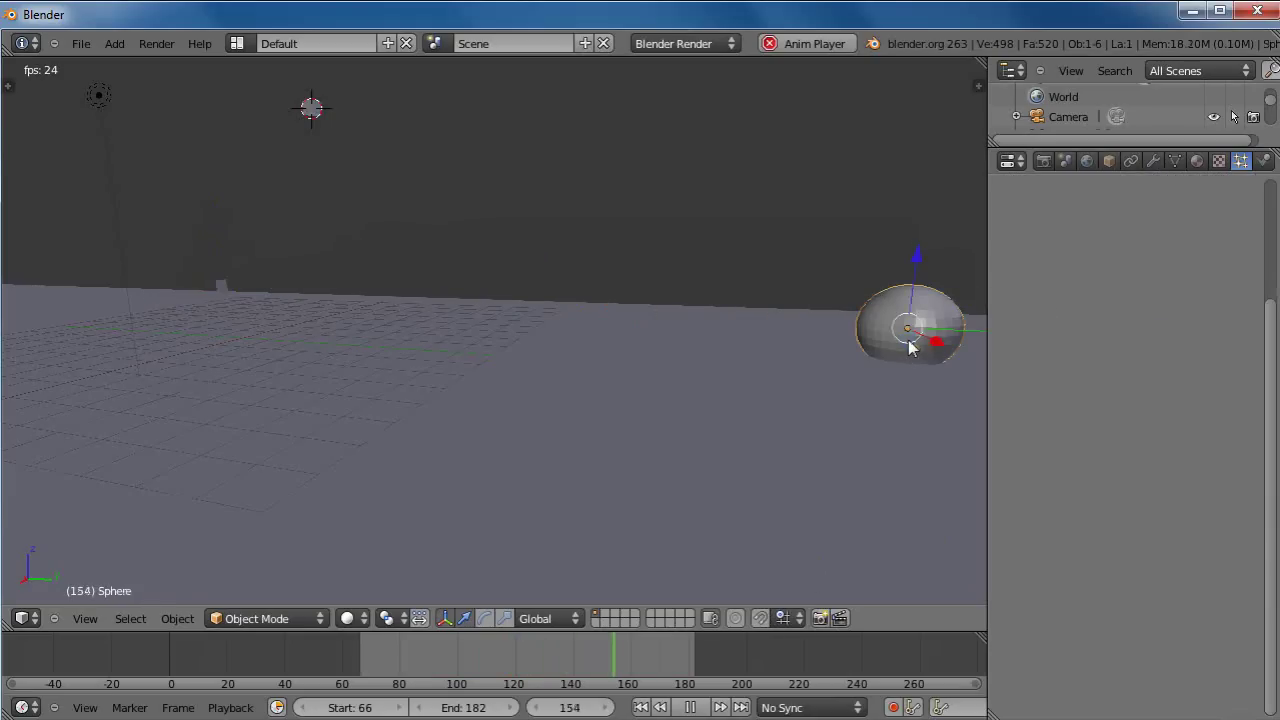
middle_click_drag(922, 372, 851, 509)
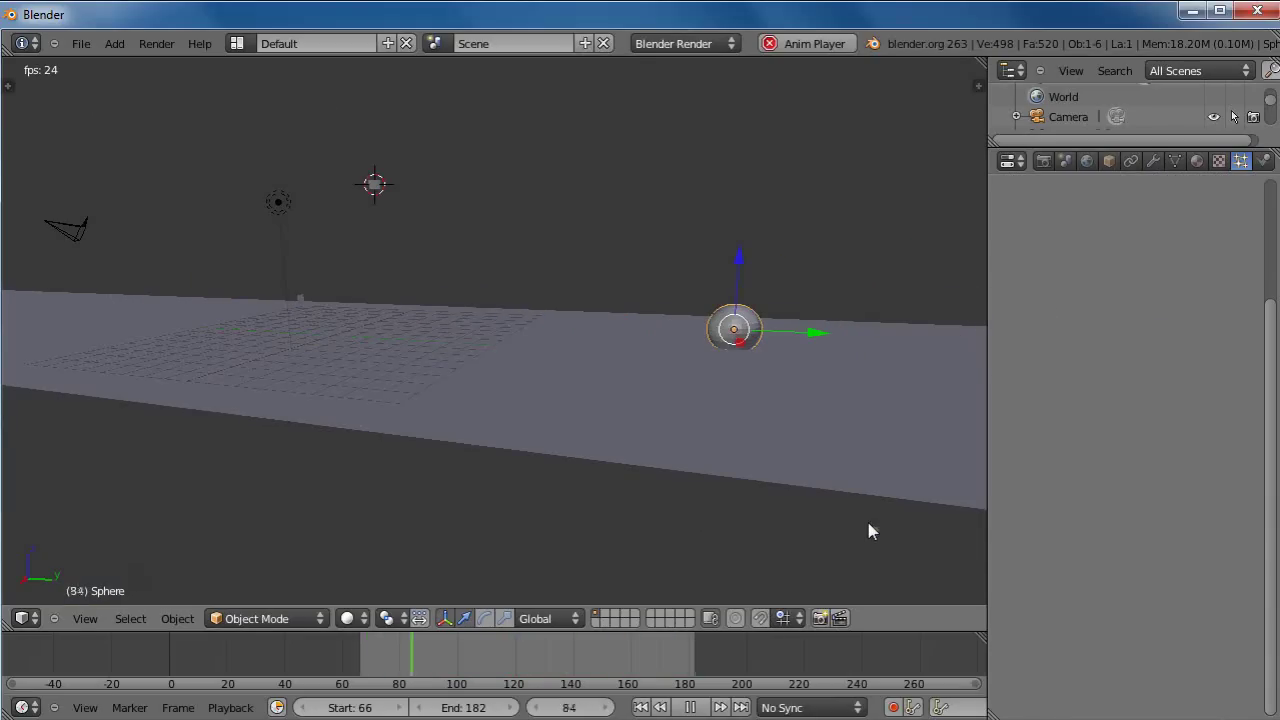
key("KP_7")
key("KP_5")
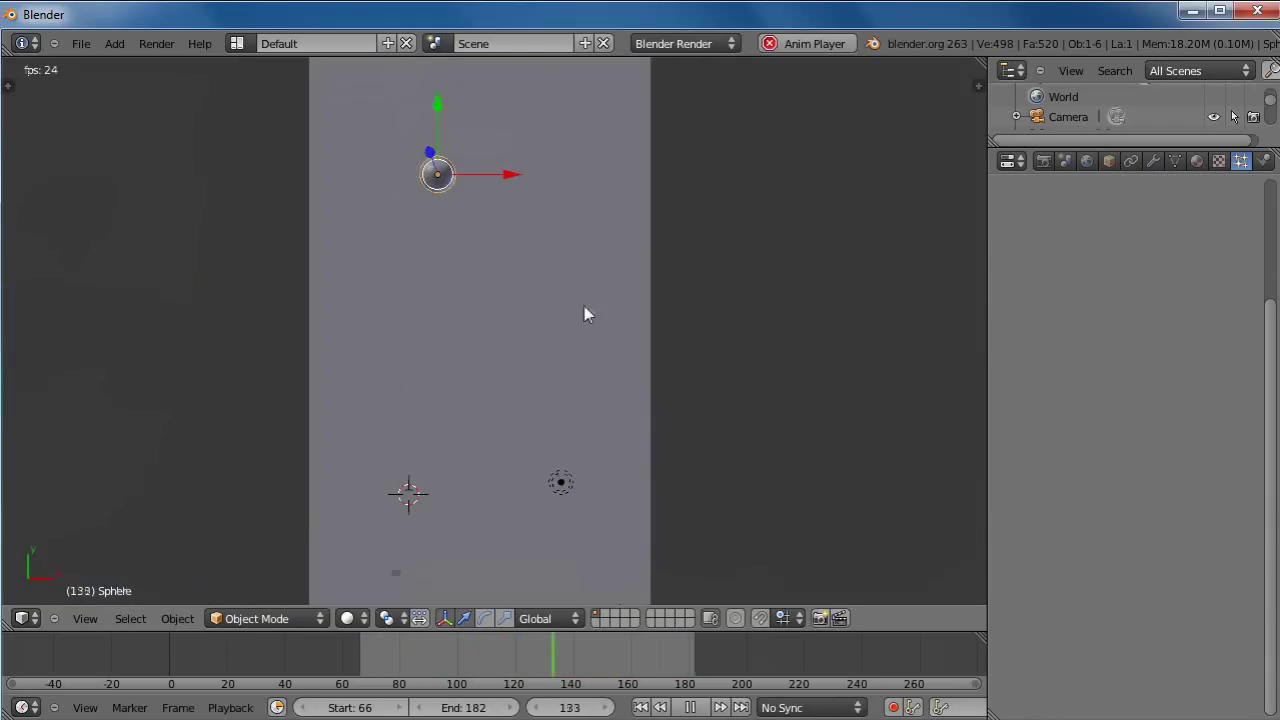
left_click_drag(509, 178, 470, 180)
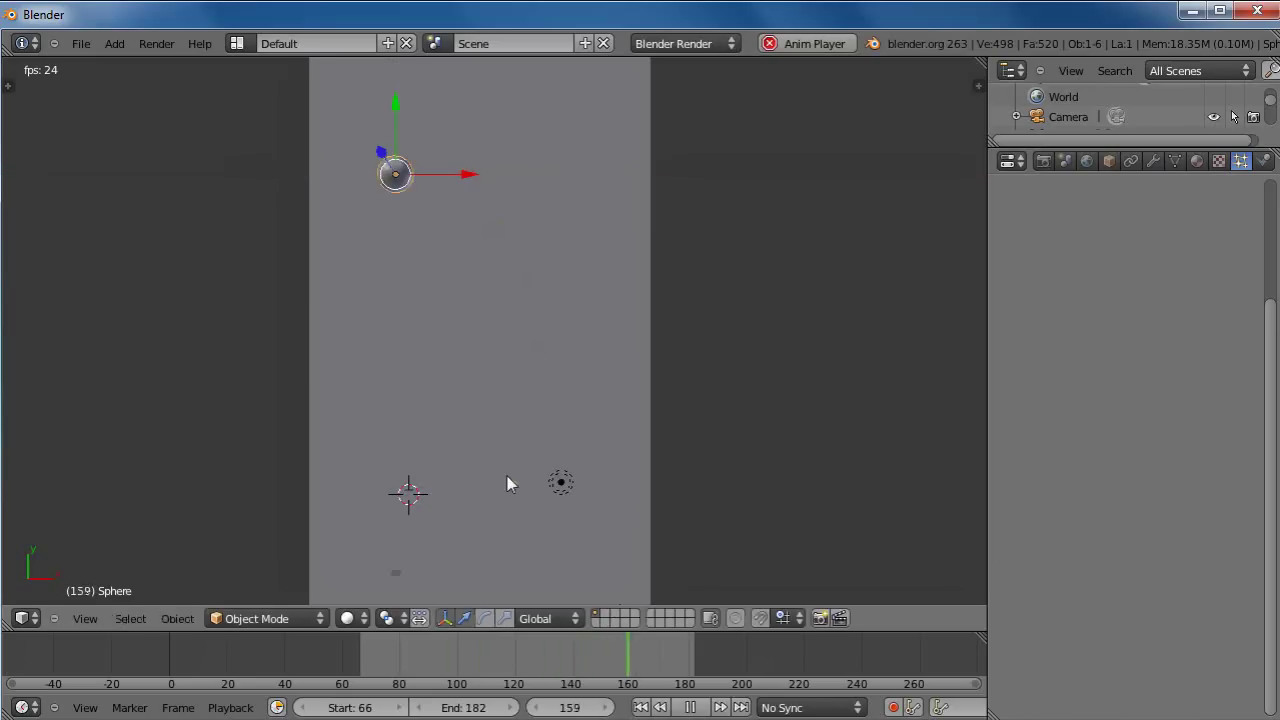
From the side view, shift the Sphere along Y into the particle stream
key("KP_2")
key("KP_2")
key("KP_2")
key("KP_2")
key("KP_2")
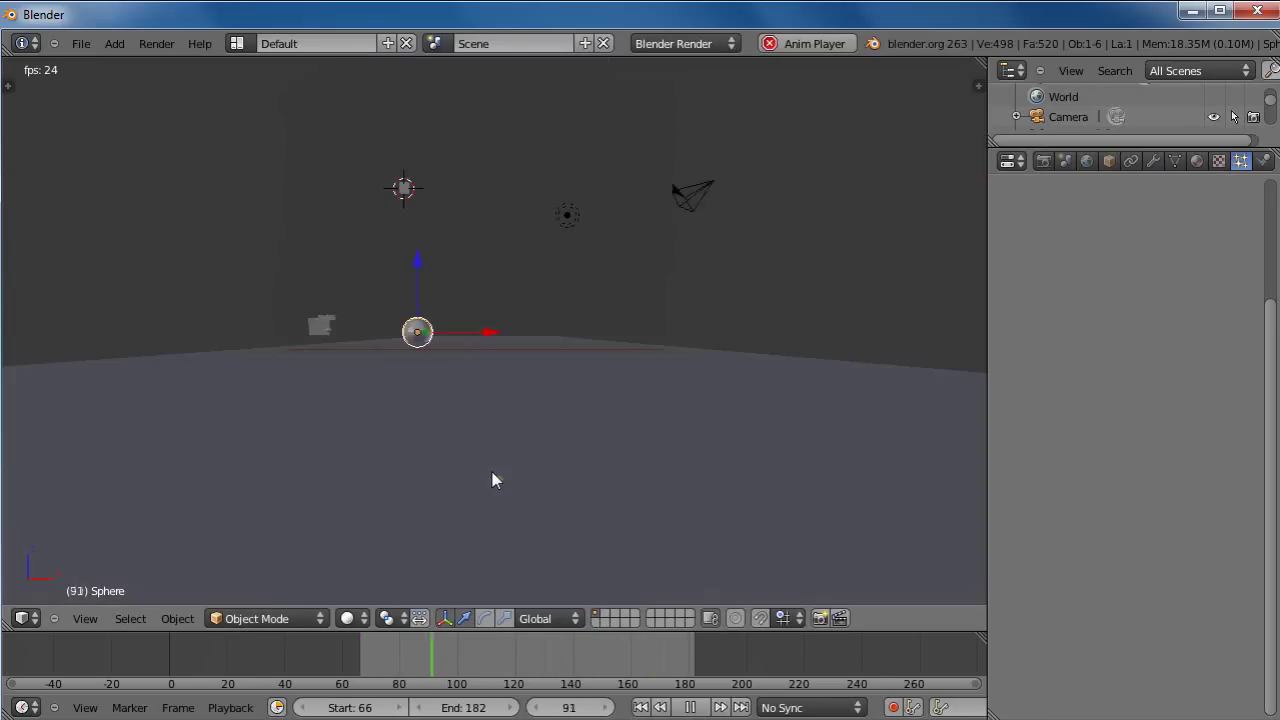
key("KP_3")
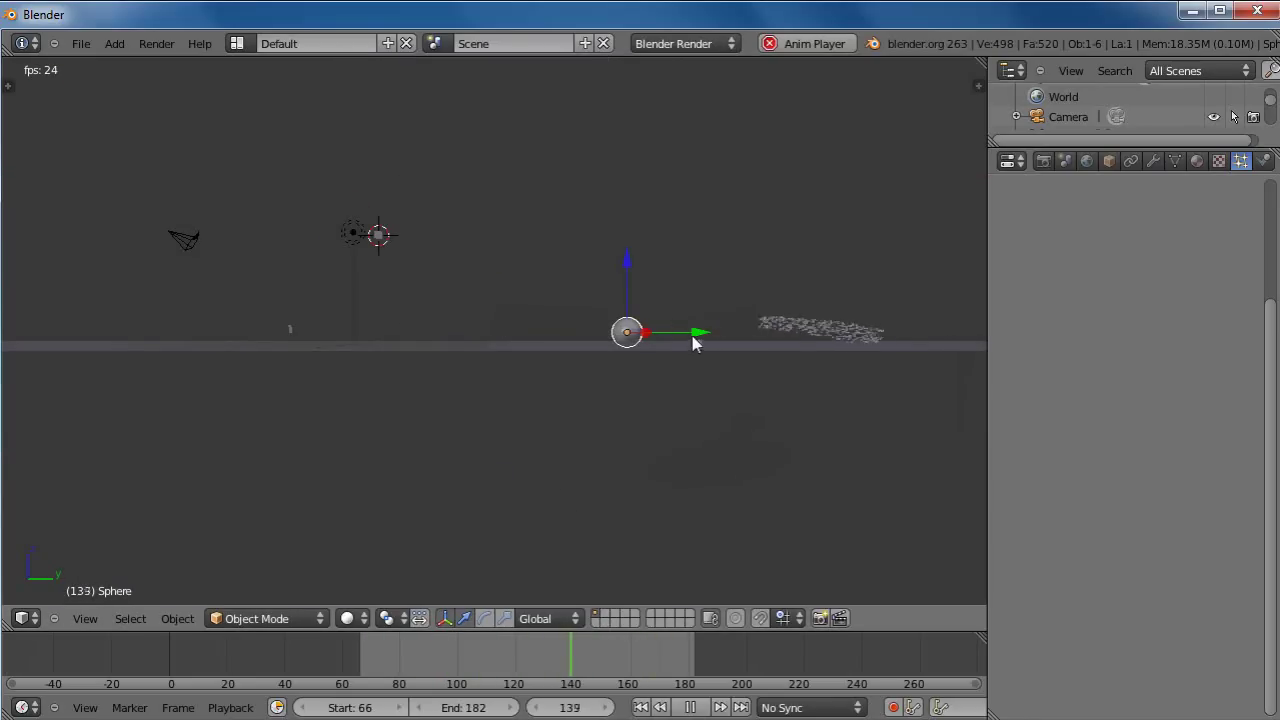
key("KP_8")
key("KP_8")
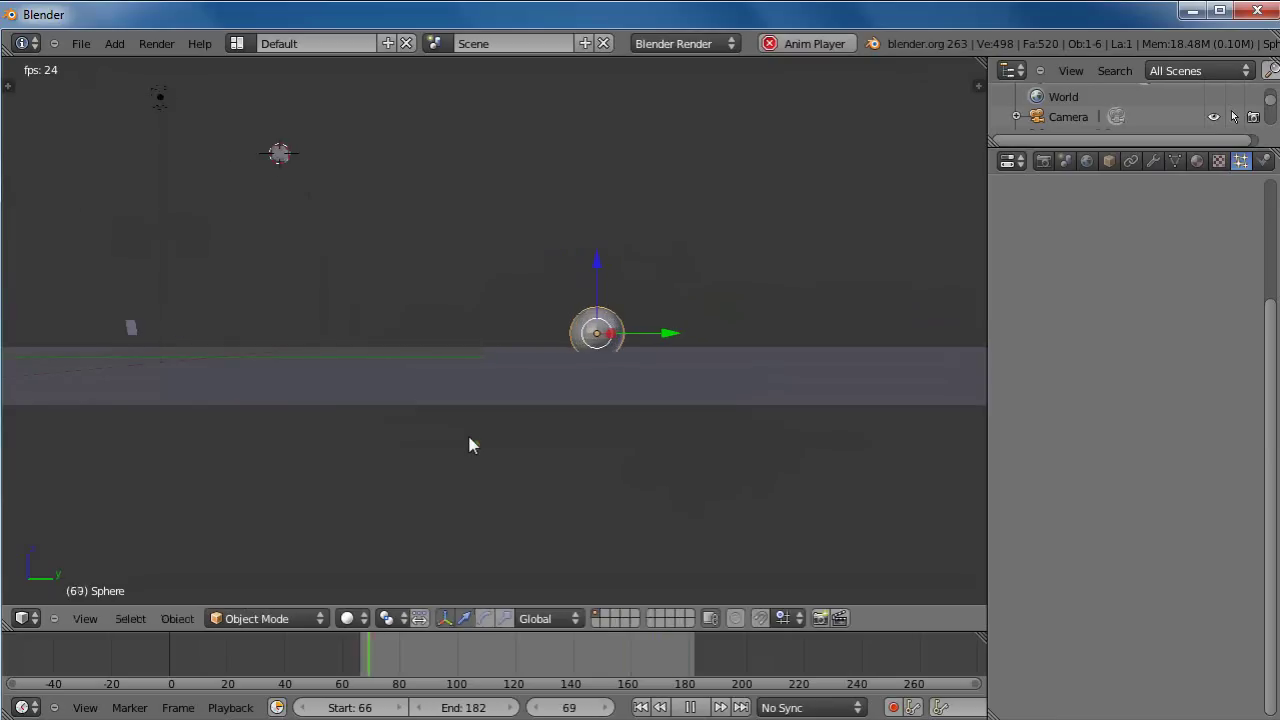
key("KP_8")
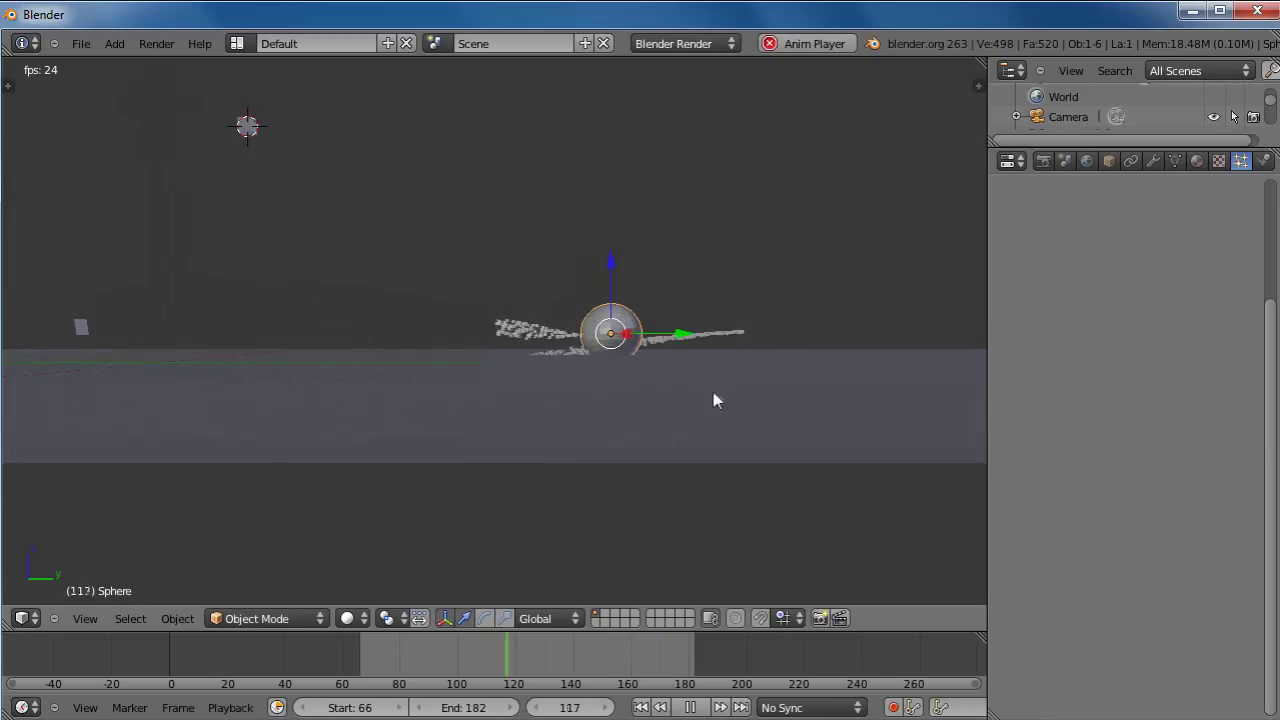
left_click_drag(695, 335, 673, 348)
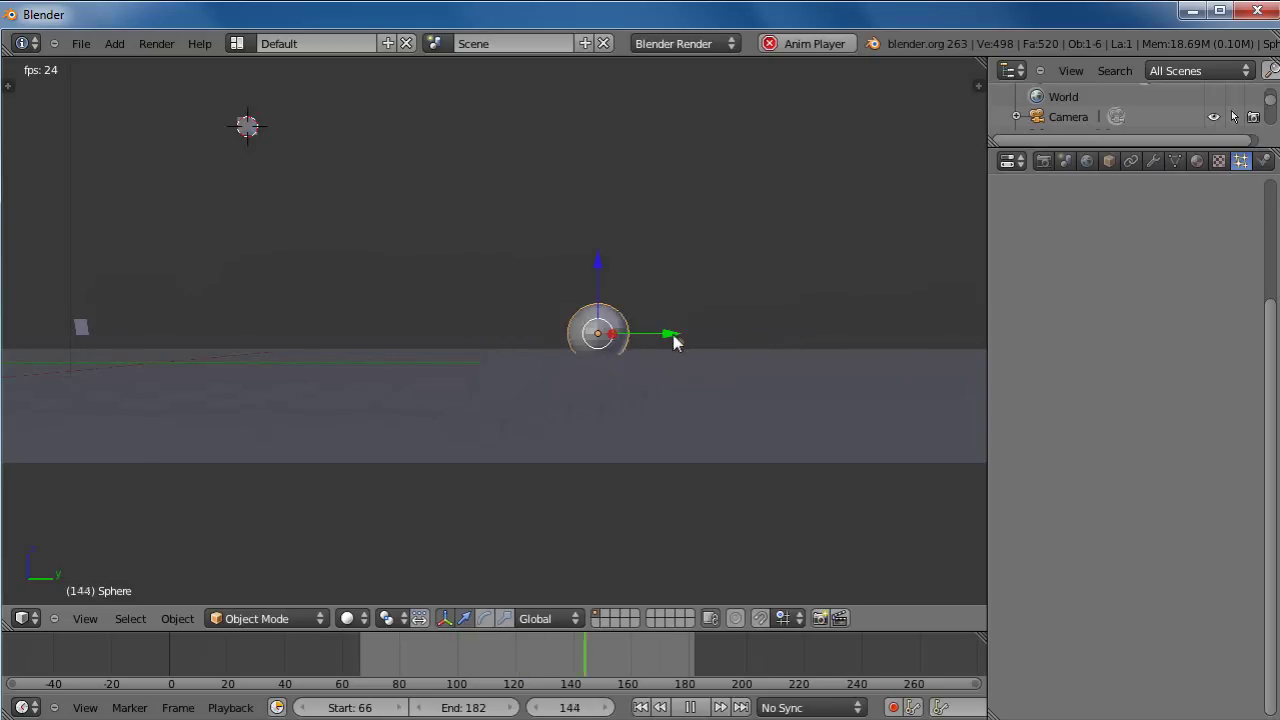
left_click_drag(672, 338, 664, 341)
middle_click_drag(389, 406, 840, 437)
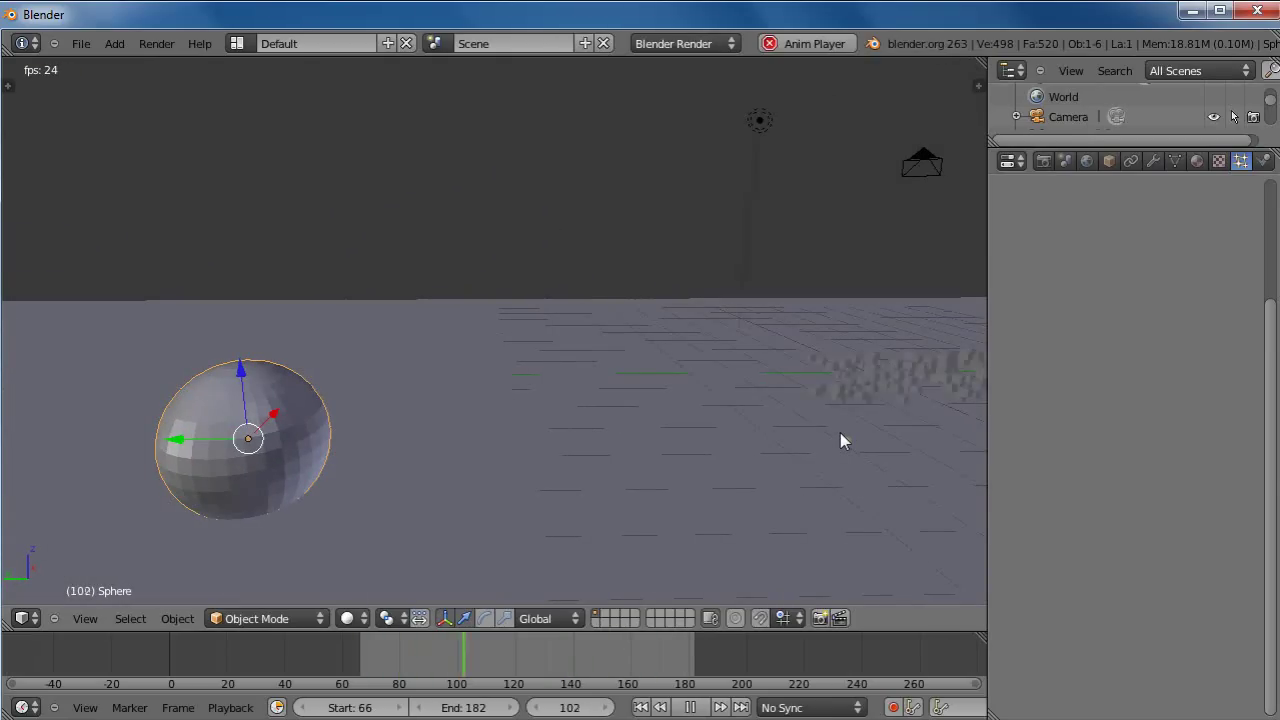
middle_click_drag(834, 449, 416, 421)
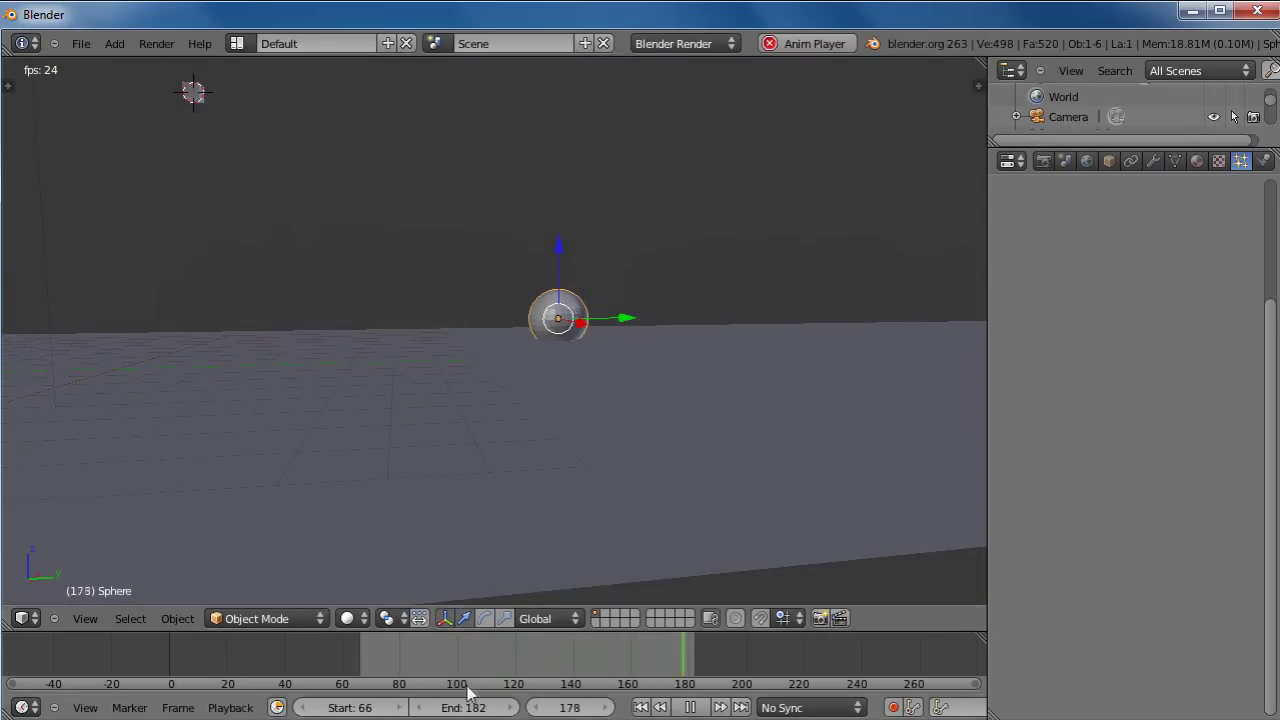
Stop playback at frame 110, with the cube stream striking the Sphere
key("Escape")
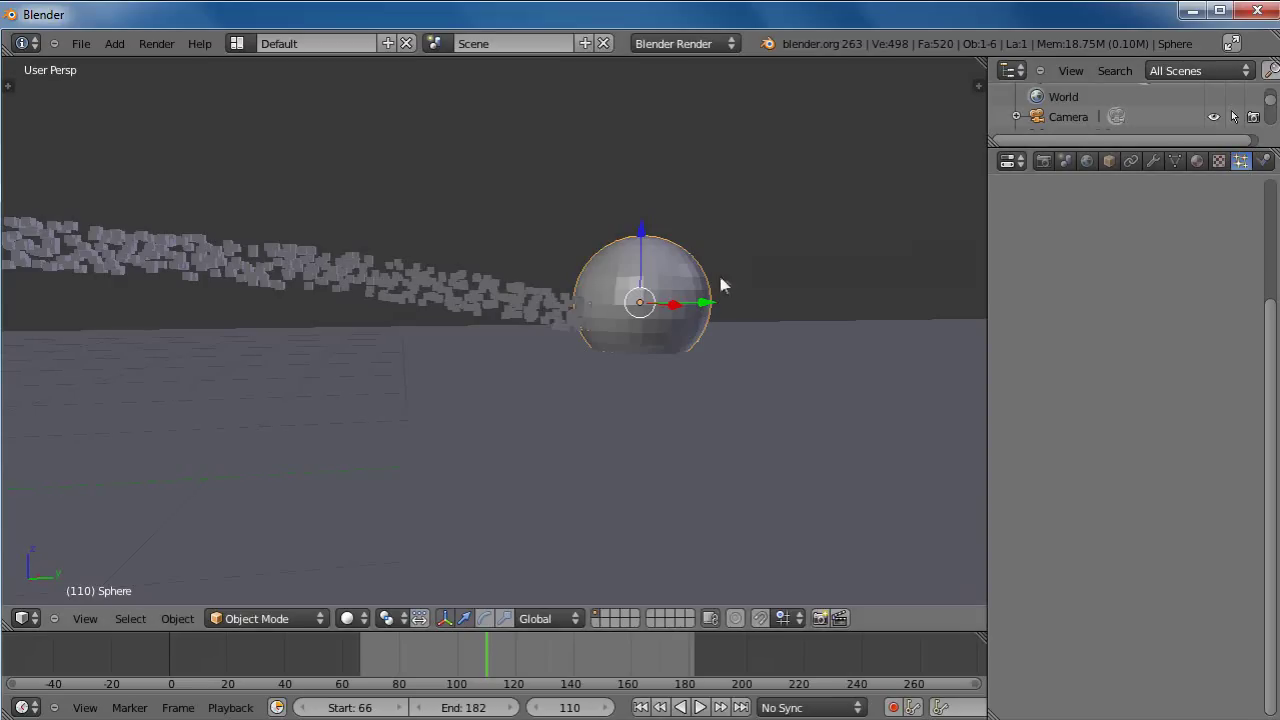
Add a new particle system to the Sphere and lower its Number to 134
left_click(1240, 162)
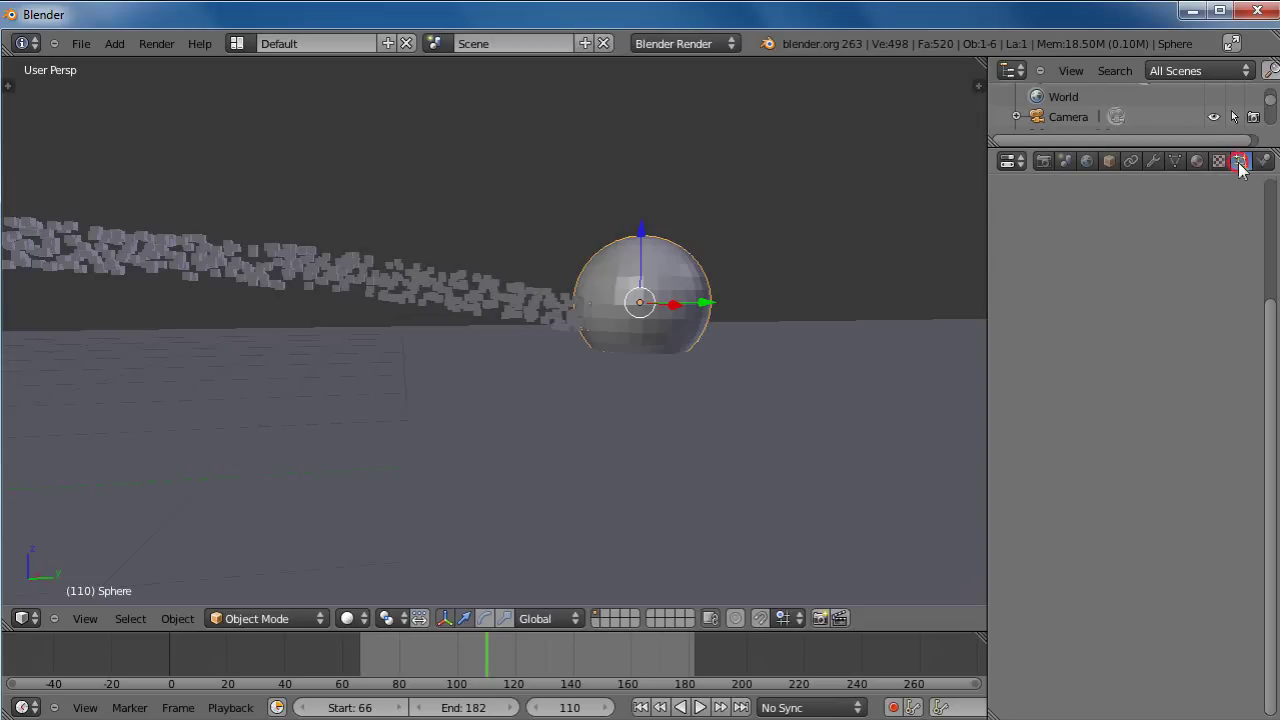
left_click(625, 423)
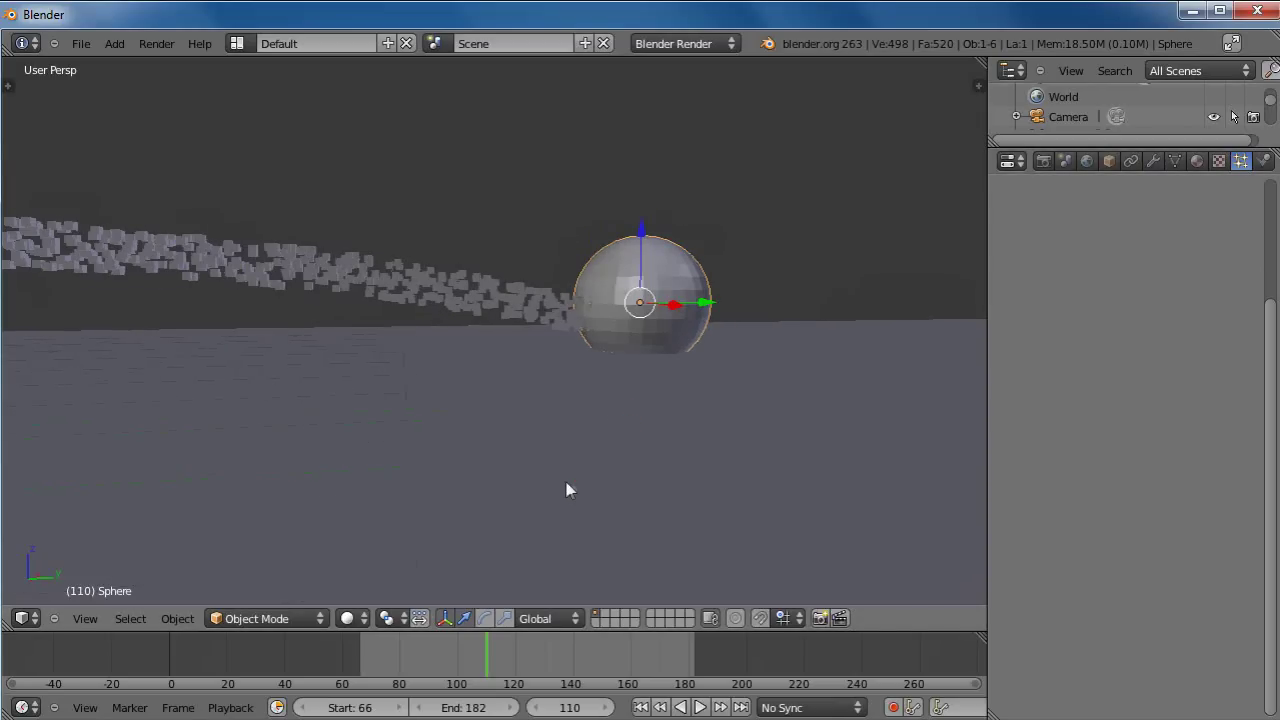
scroll(566, 487, "down", 3)
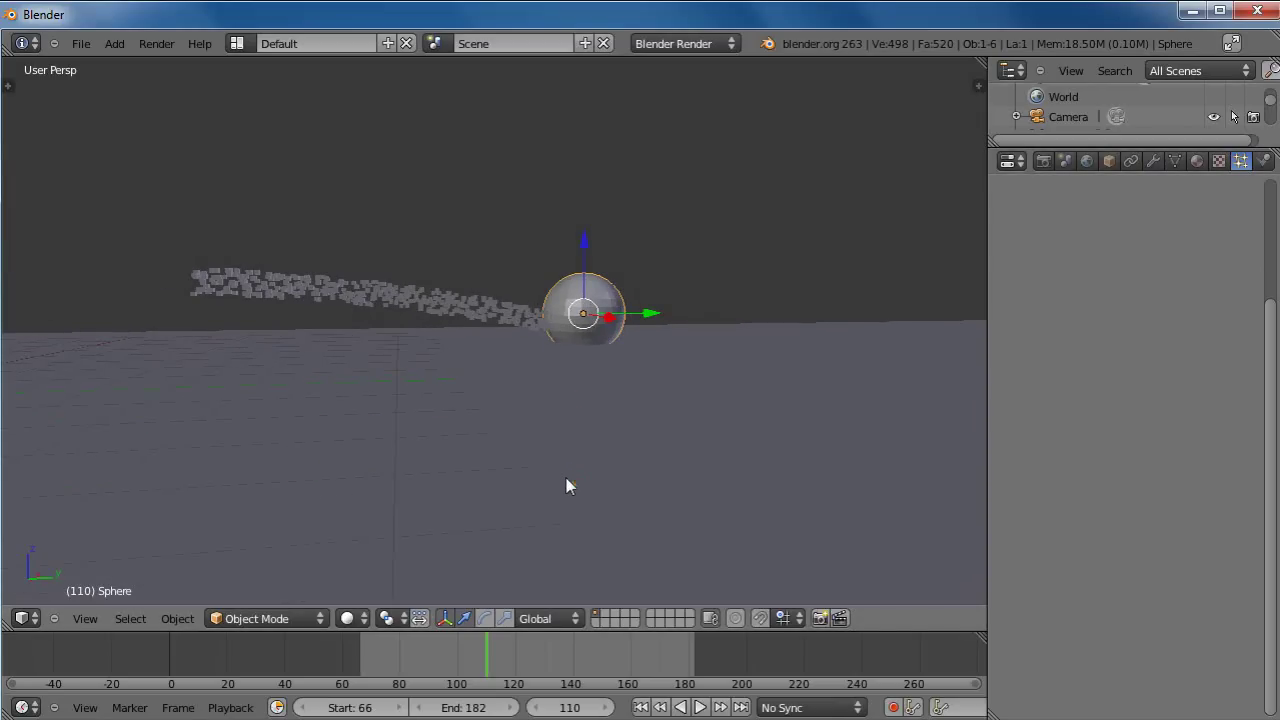
key("alt+a")
key("Escape")
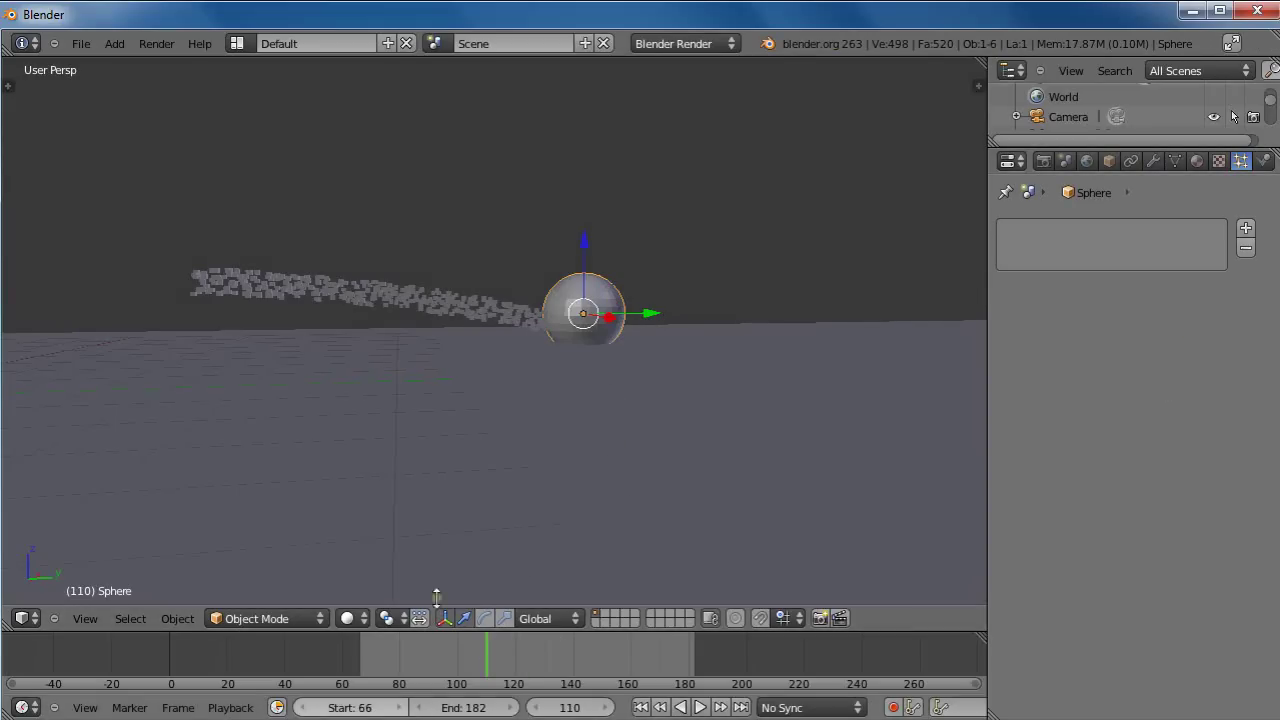
left_click(1246, 228)
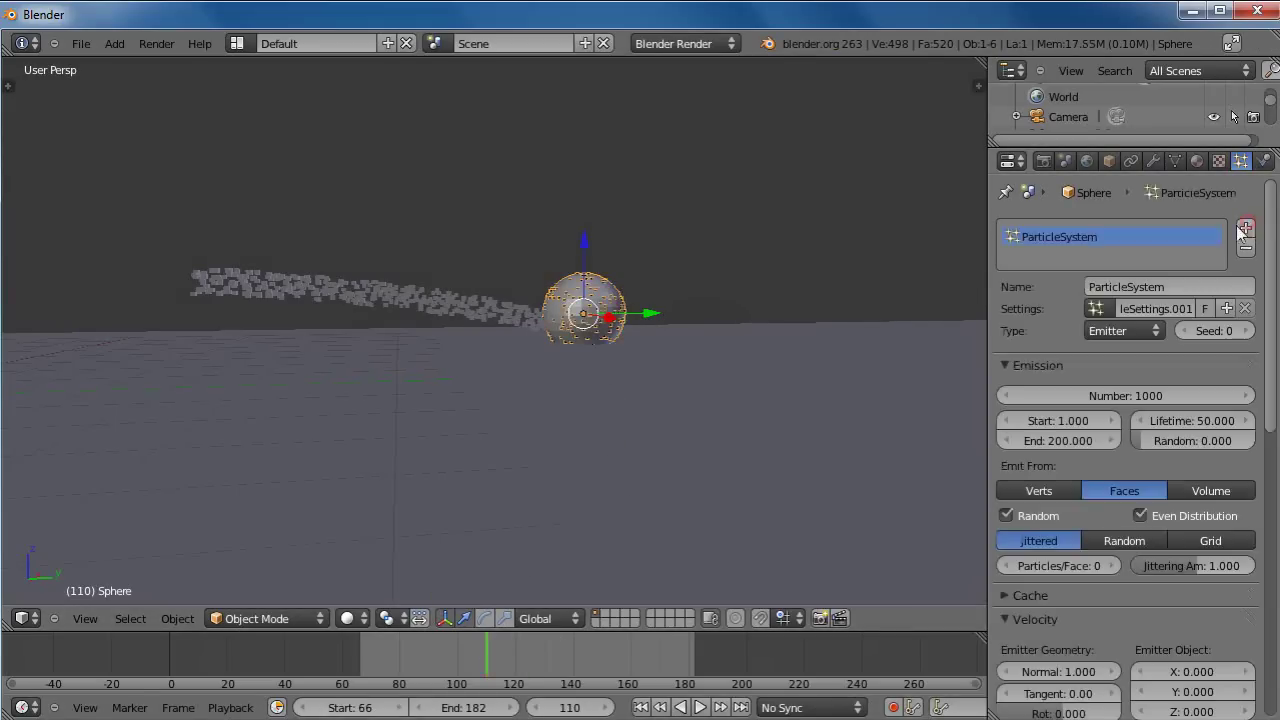
left_click(1141, 397)
left_click_drag(1078, 395, 924, 402)
left_click_drag(1118, 401, 1098, 400)
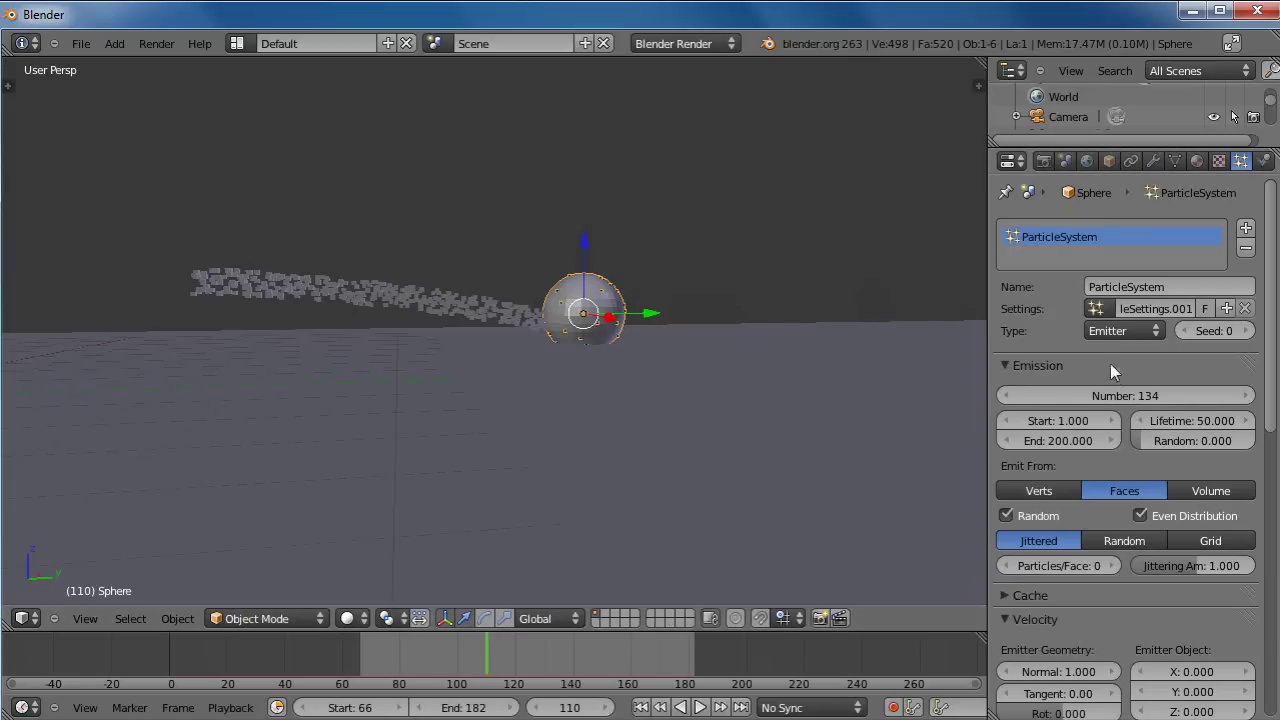
Add an Explode modifier to the Sphere and apply it
left_click(1153, 162)
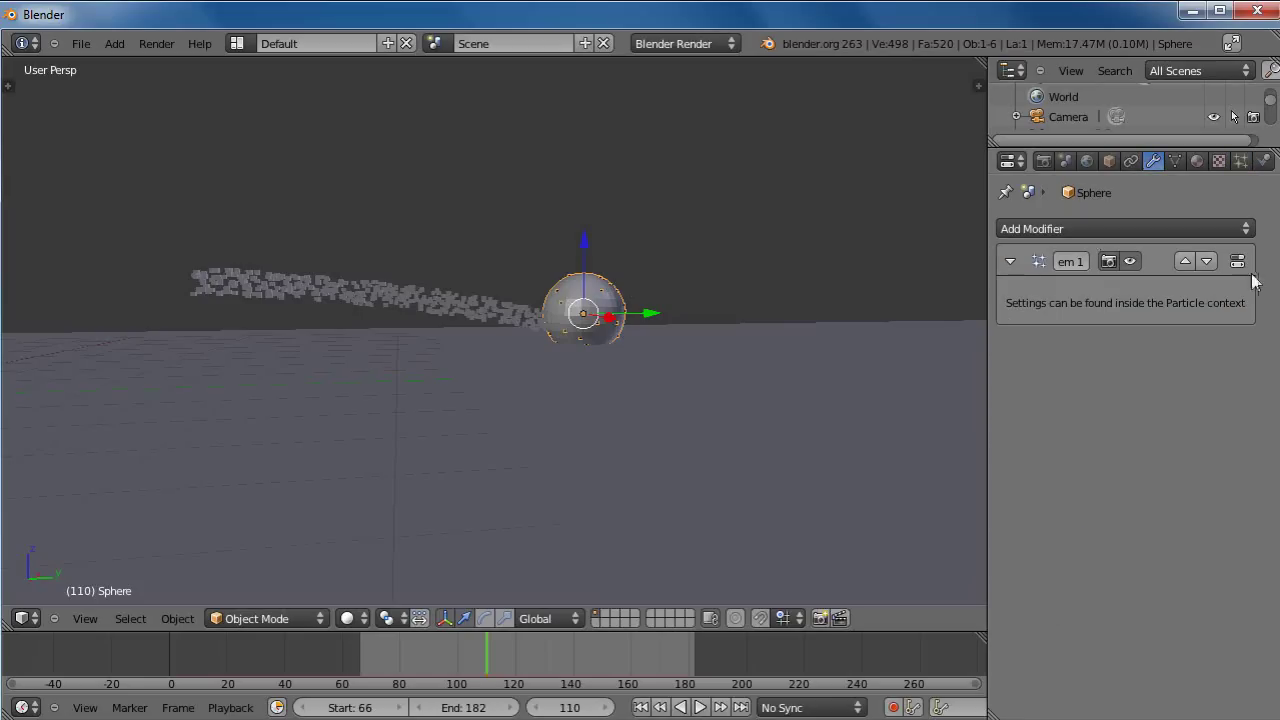
left_click(1246, 229)
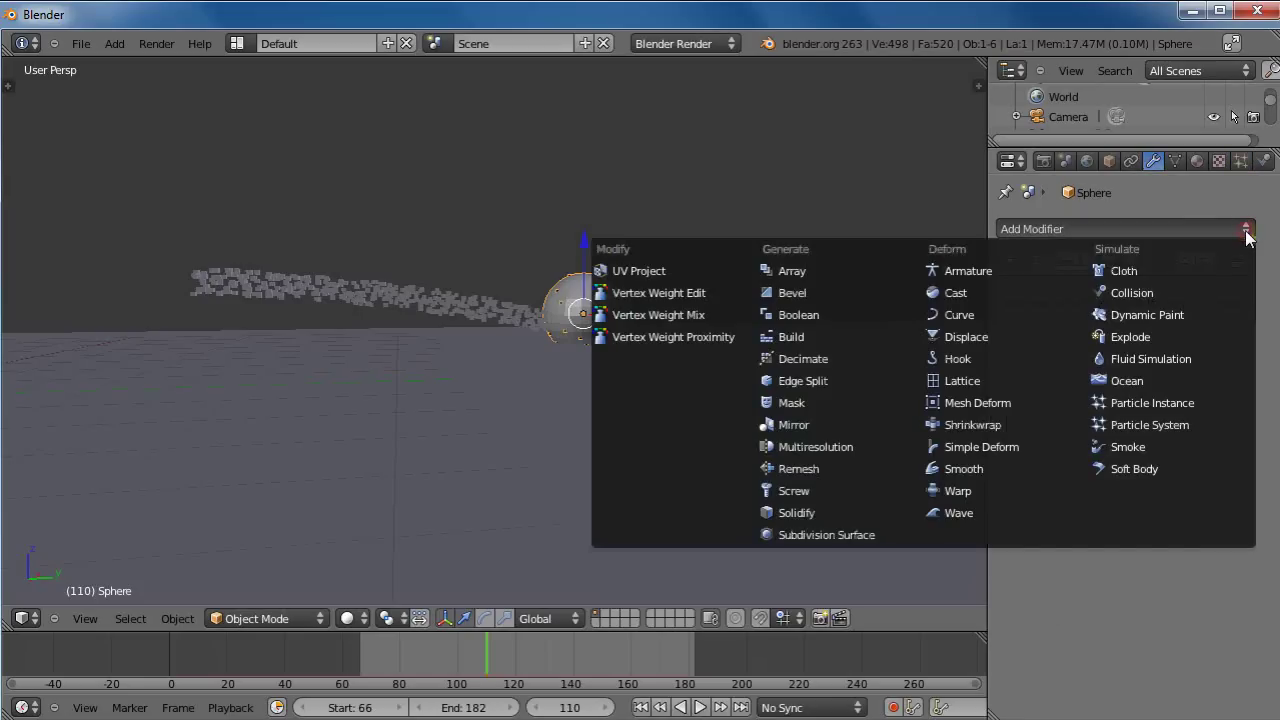
left_click(1139, 338)
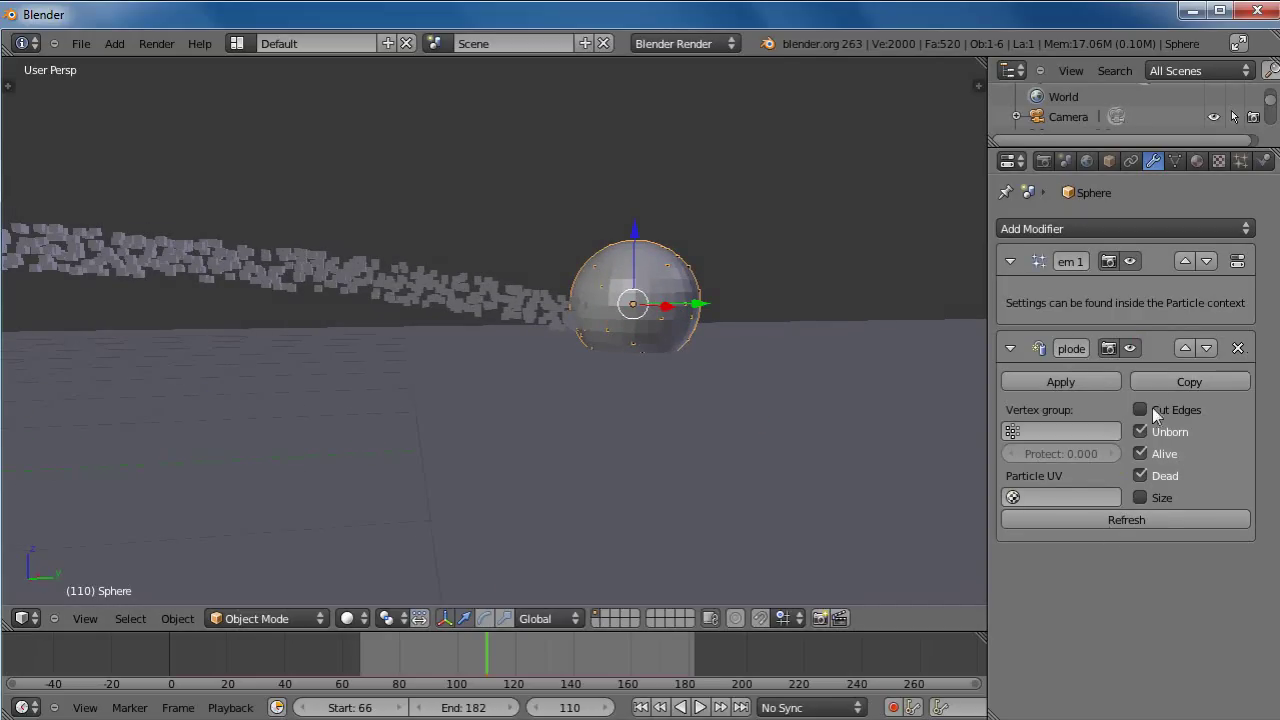
left_click(1061, 381)
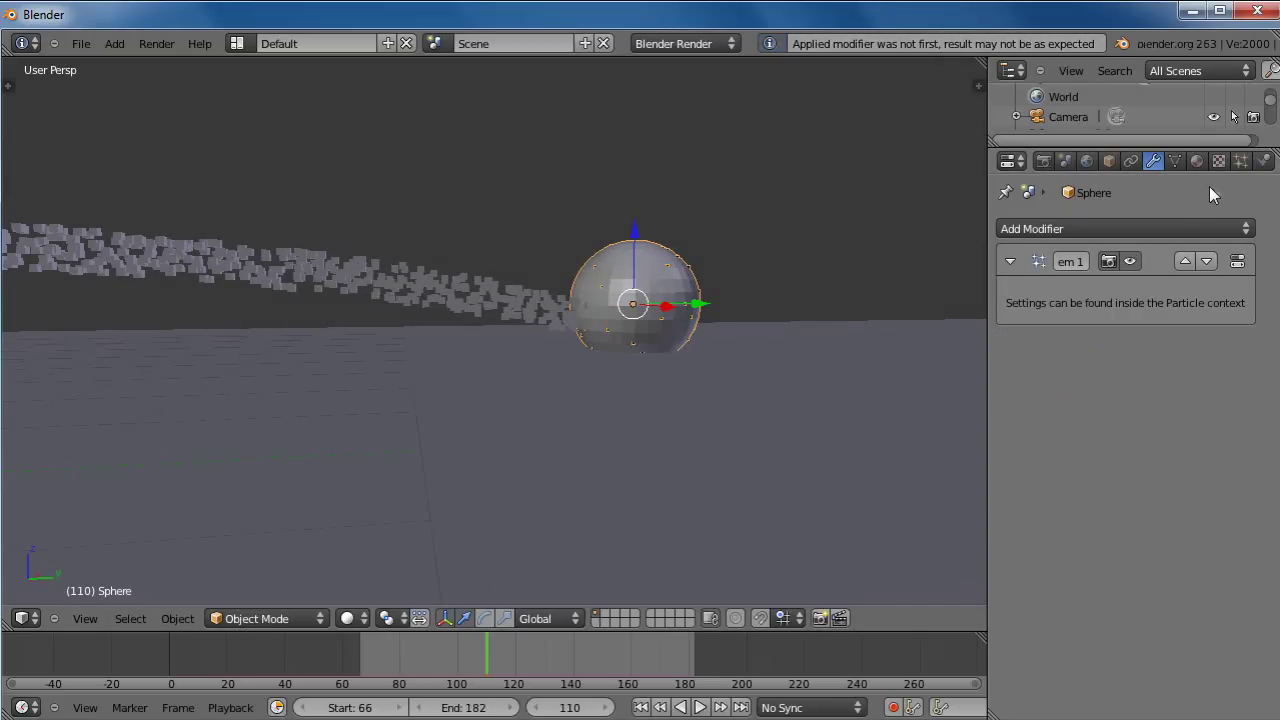
Switch the Sphere's particle distribution from Jittered to Random and play the animation
left_click(1240, 161)
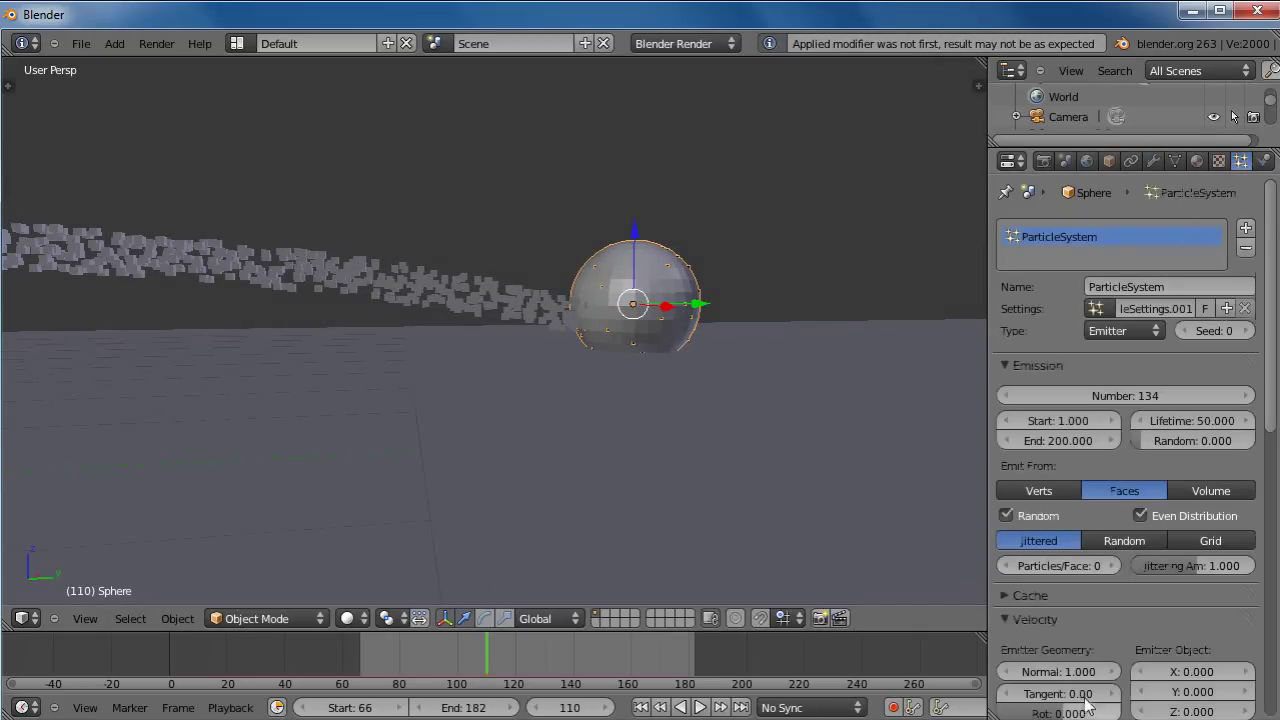
scroll(1094, 634, "down", 5)
left_click(1131, 343)
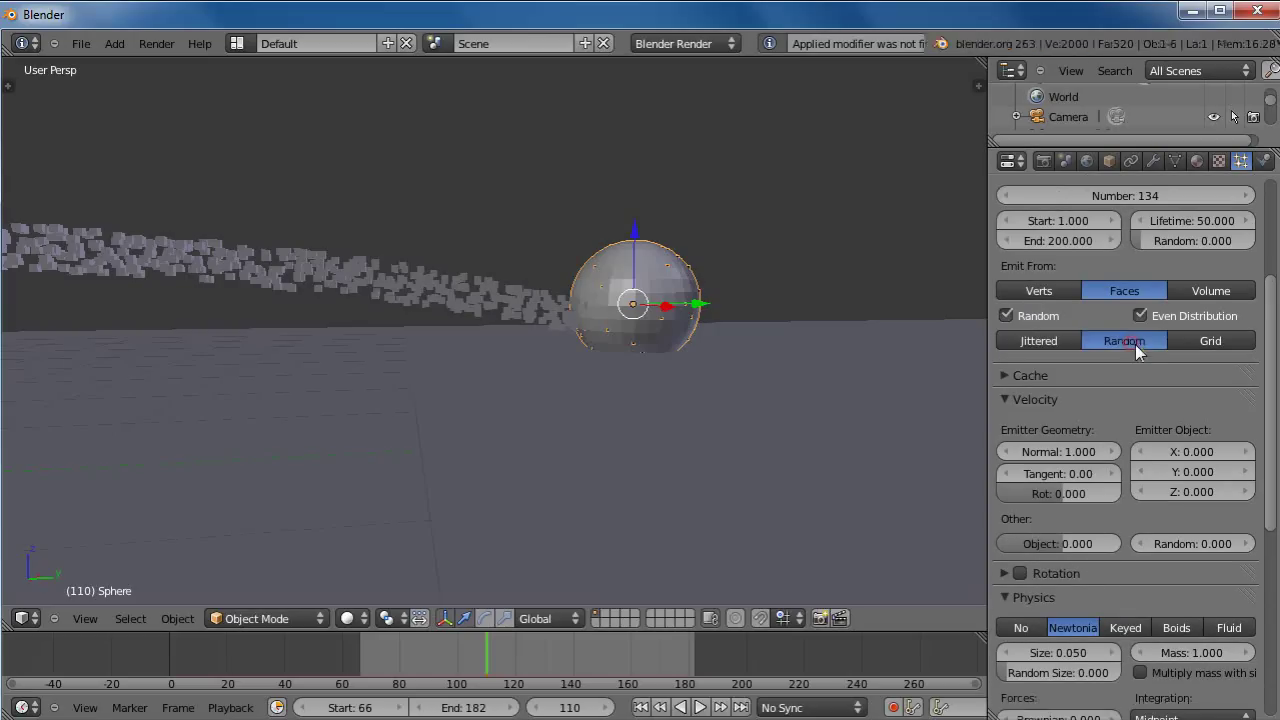
key("alt+a")
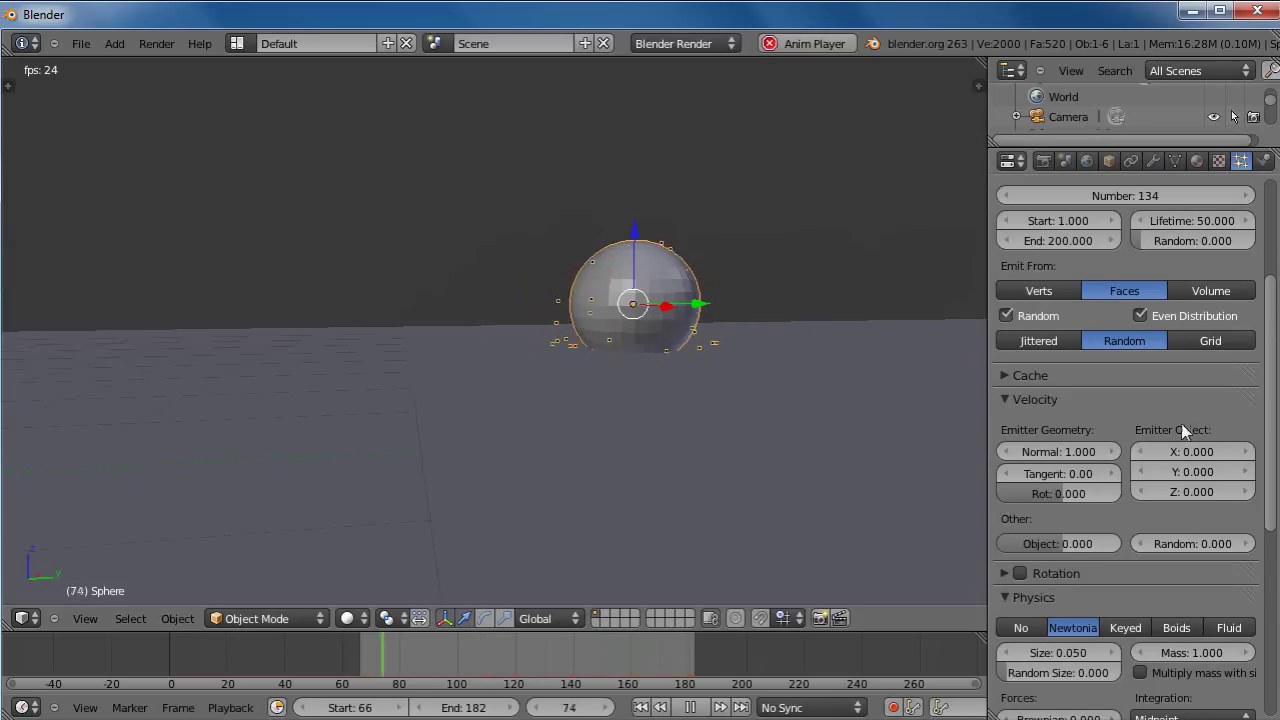
Set the Sphere's particle emission Start to frame 110 and End to 112
scroll(1106, 400, "up", 2)
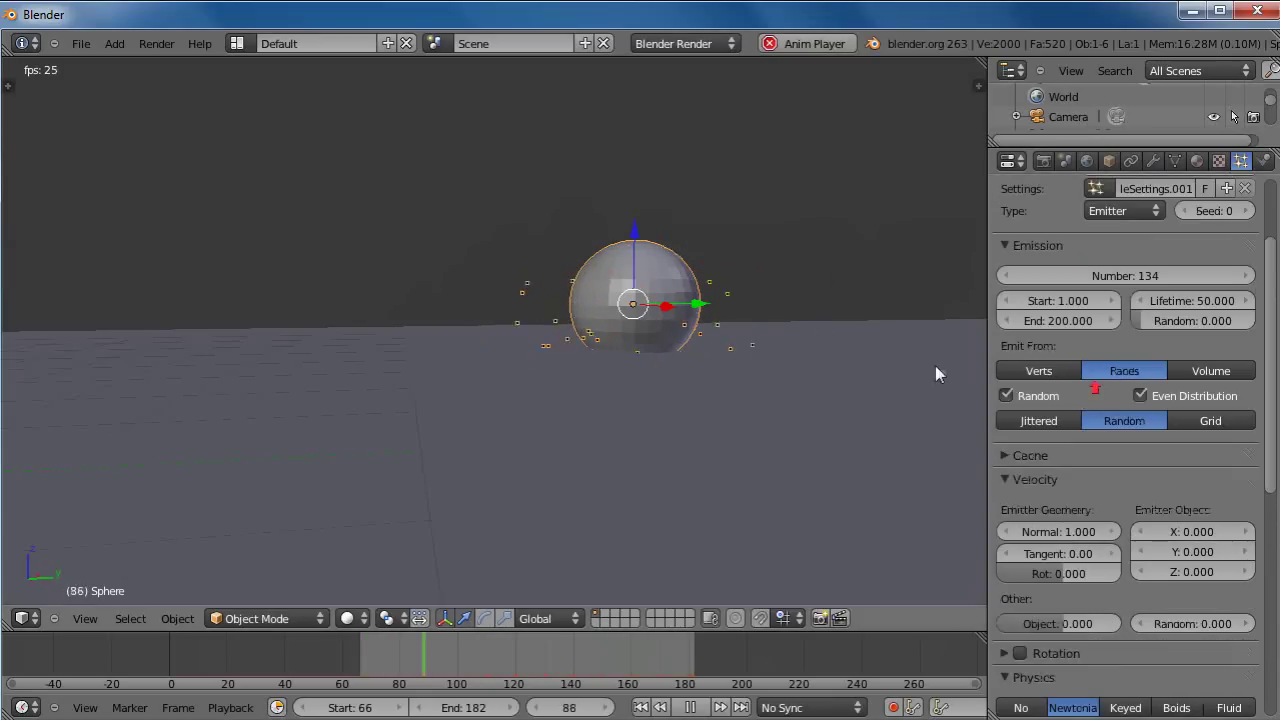
left_click(1055, 301)
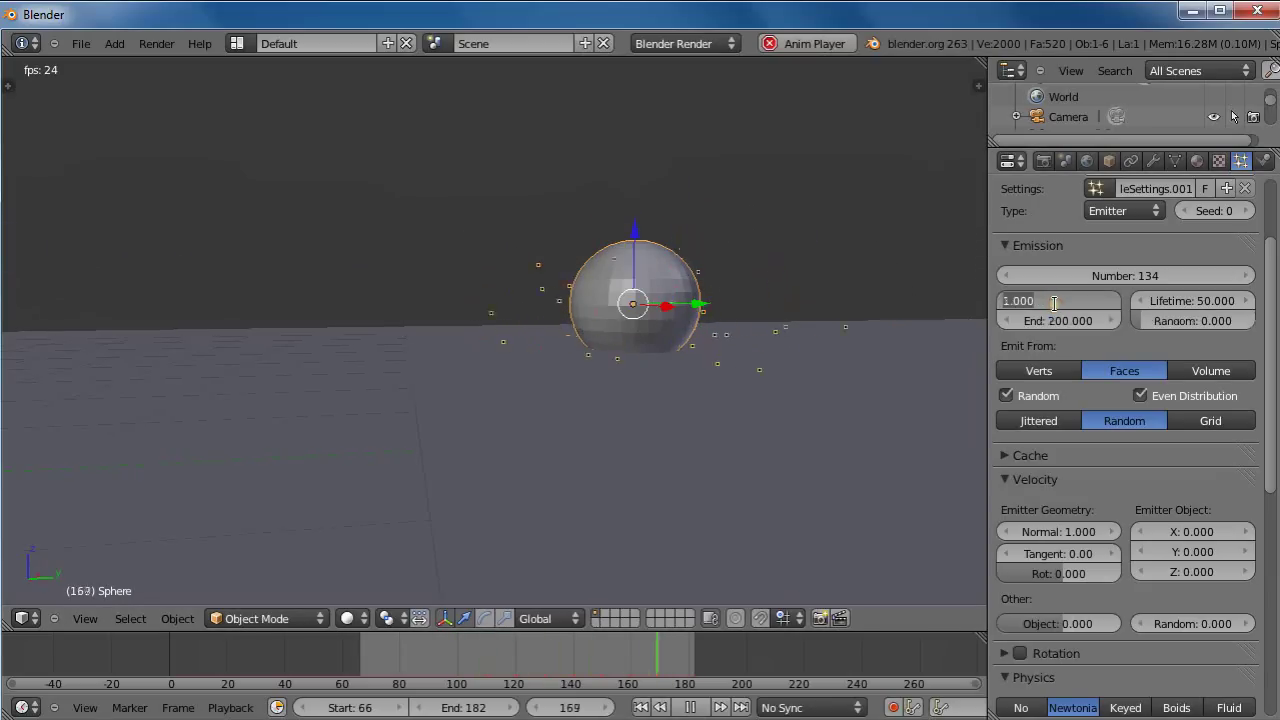
type("110")
key("Return")
left_click(1062, 322)
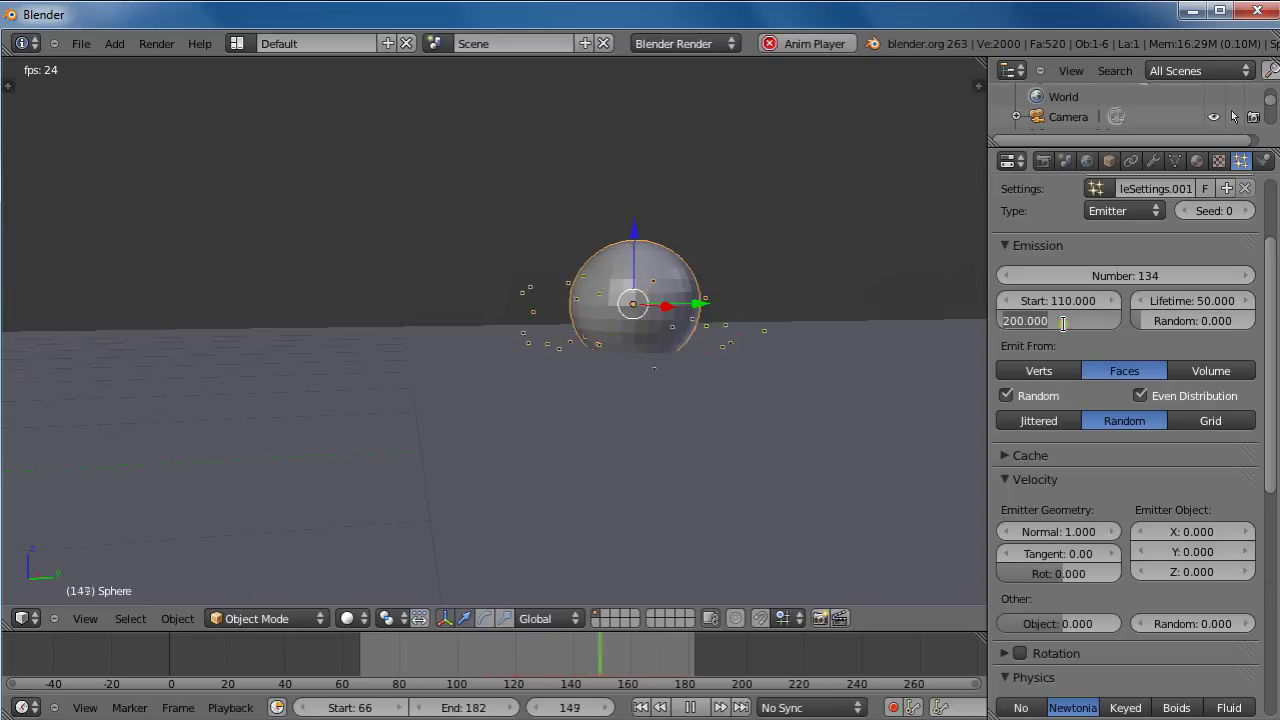
type("112")
key("Return")
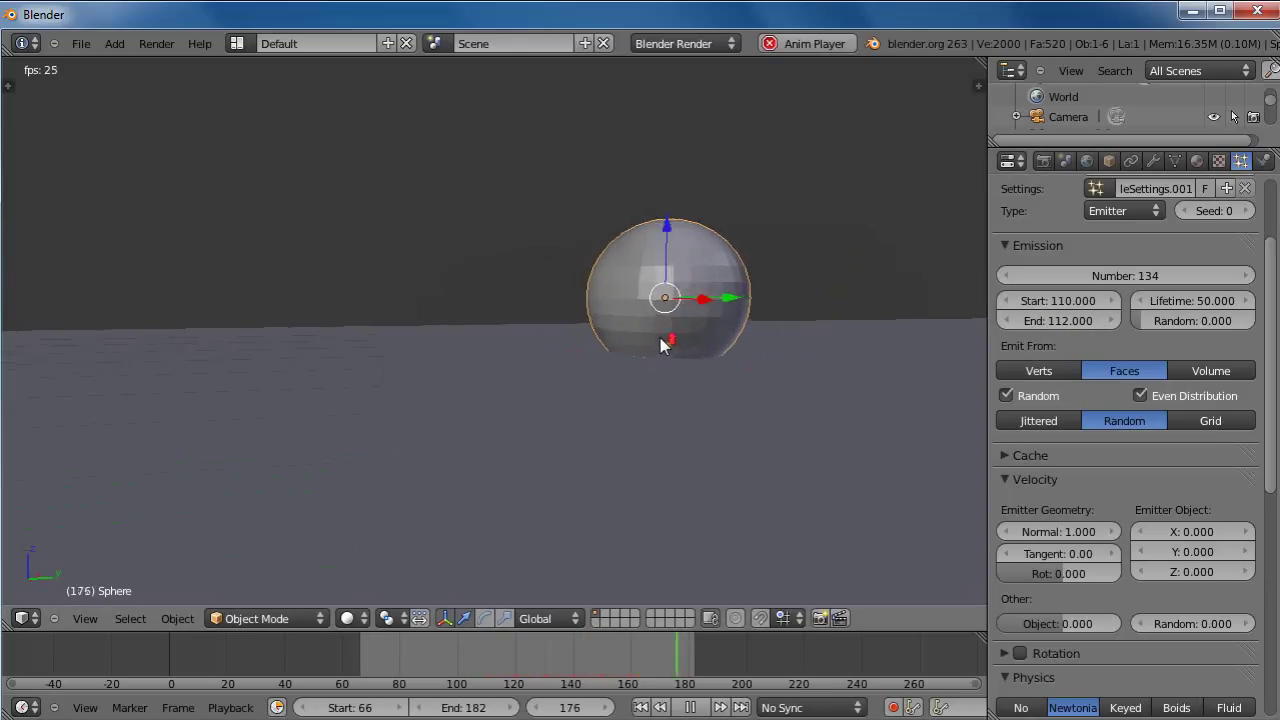
Set the particle Lifetime to about 353.6 frames
left_click(1221, 302)
type("116")
key("Return")
left_click_drag(1236, 310, 1252, 310)
Add an Explode modifier after the Sphere's particle system so it bursts into fragments
left_click(1264, 162)
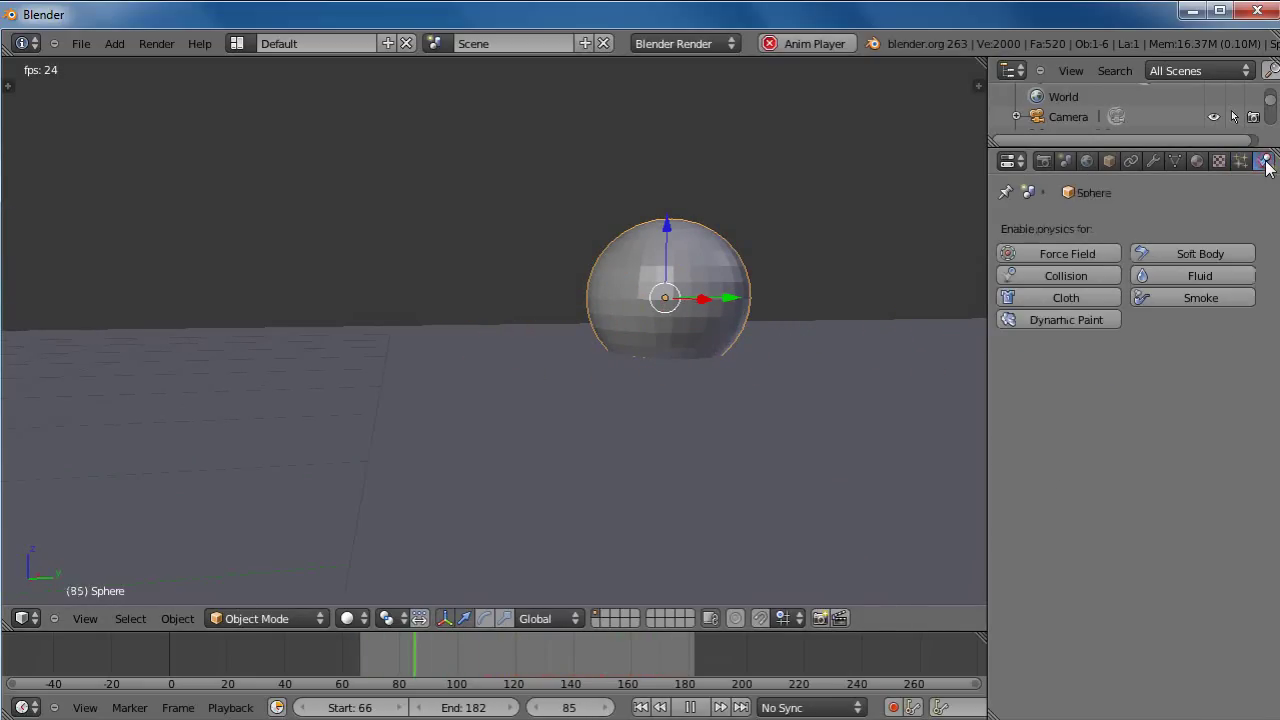
left_click(1152, 161)
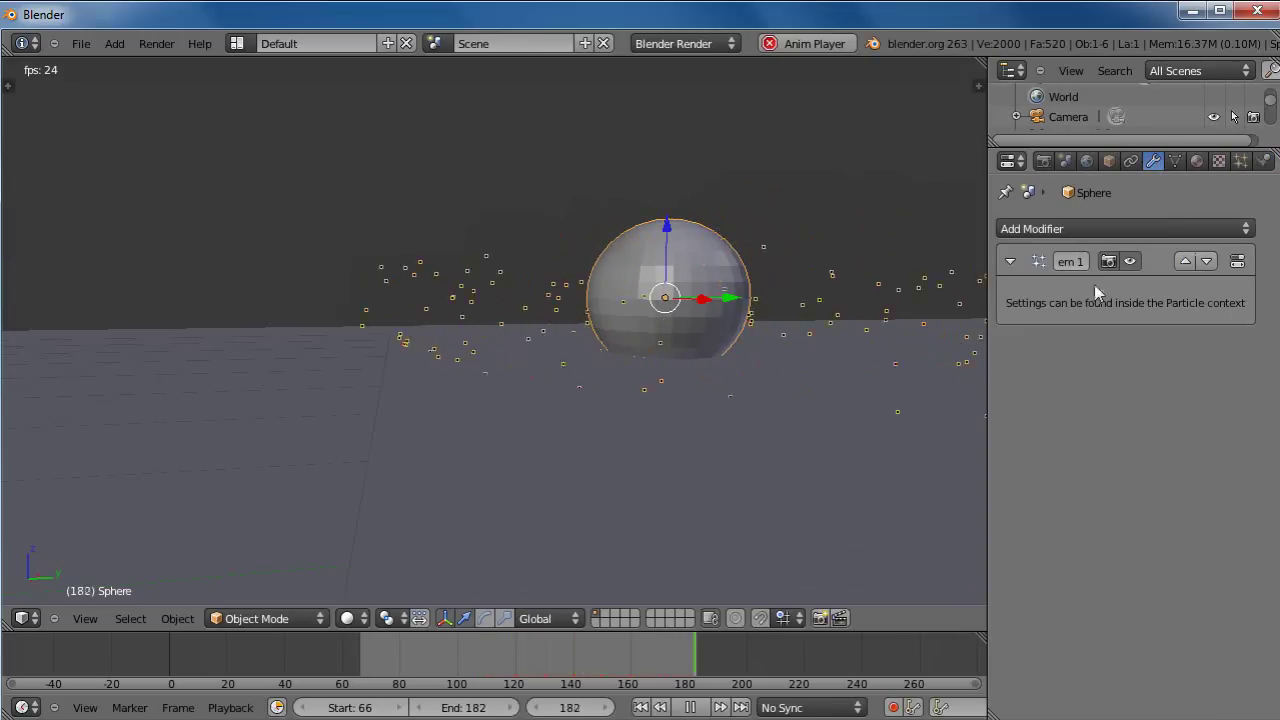
left_click(1246, 229)
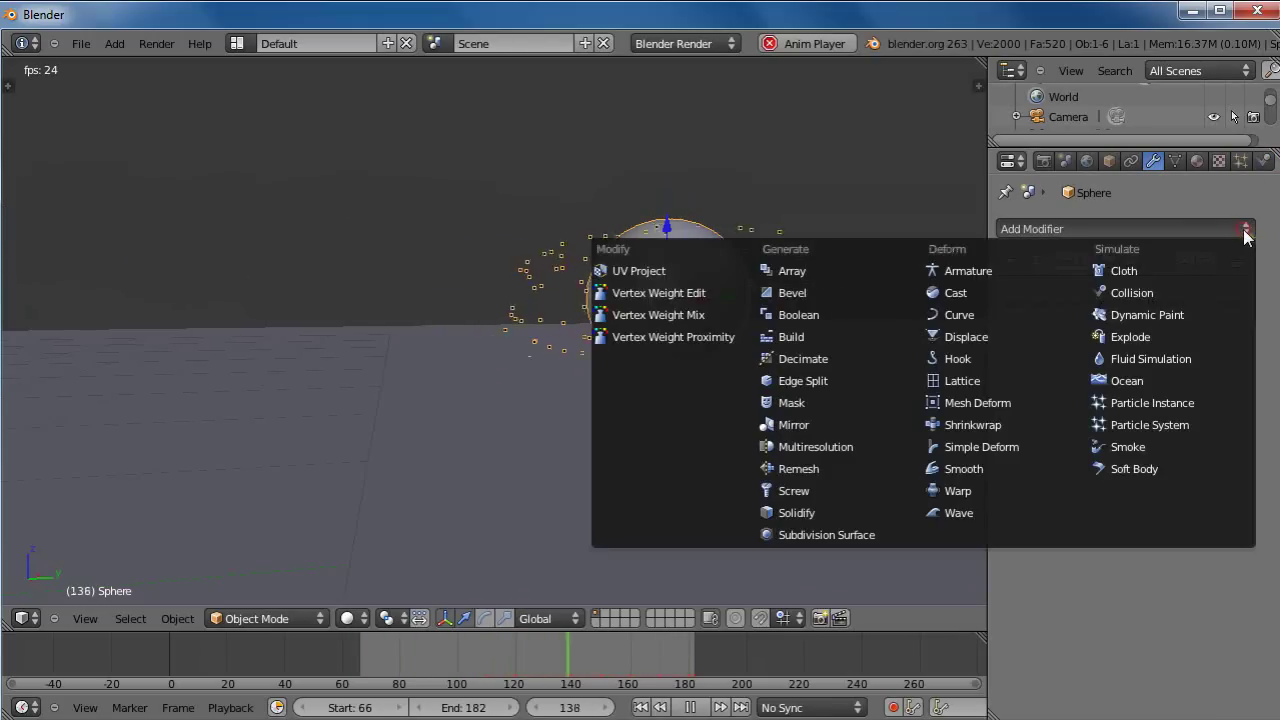
left_click(1126, 333)
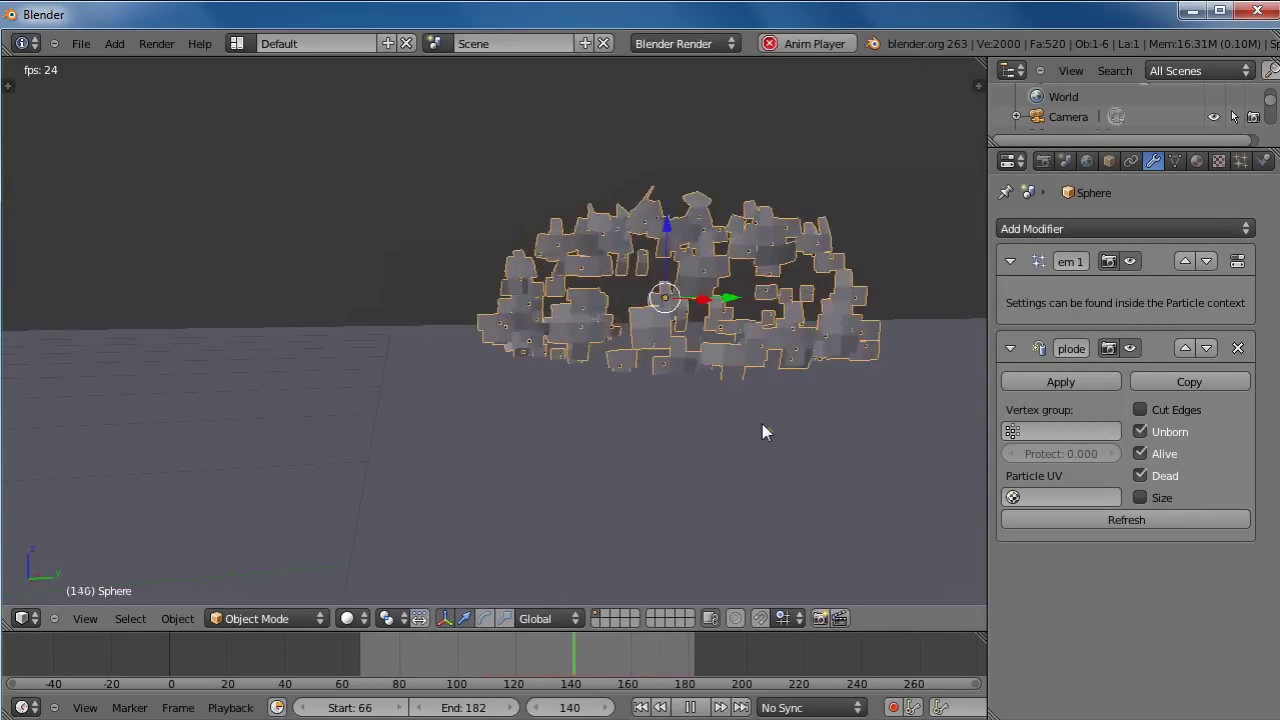
Raise the sphere's Emitter Geometry Normal velocity to 16.647 in the Particles tab
left_click(1239, 161)
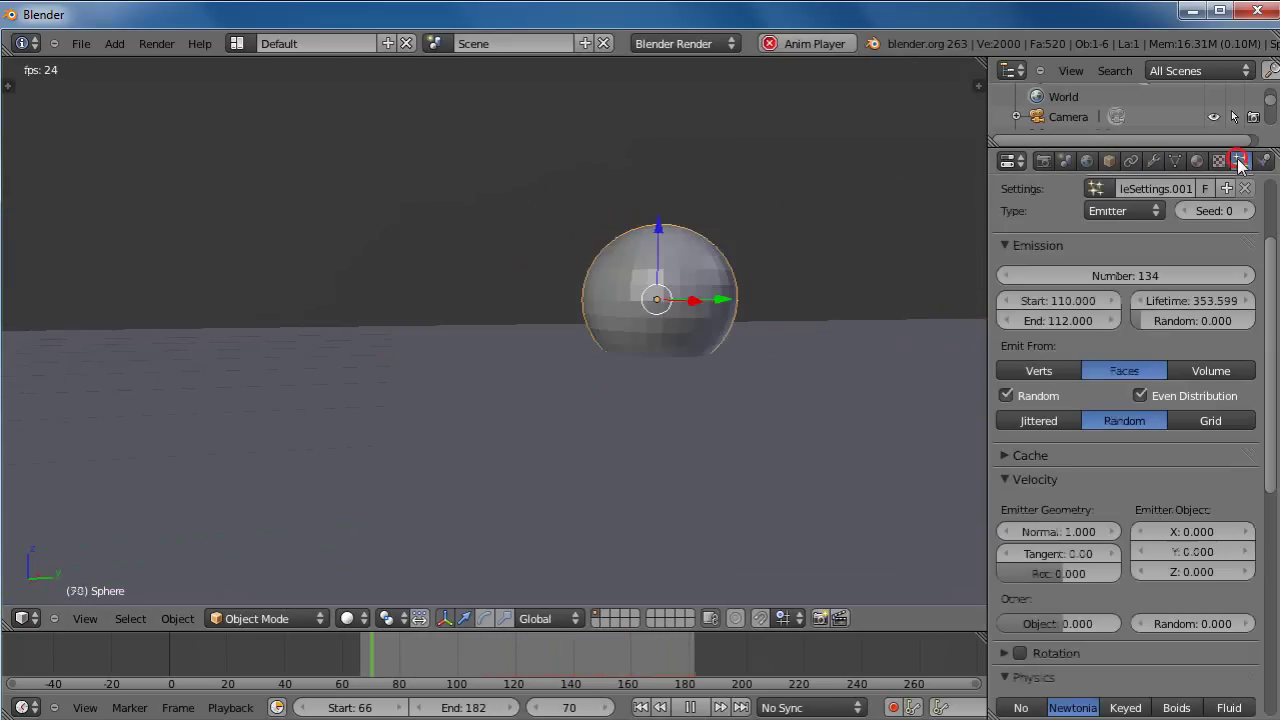
left_click_drag(1061, 531, 1140, 531)
key("KP_8")
key("KP_8")
key("KP_8")
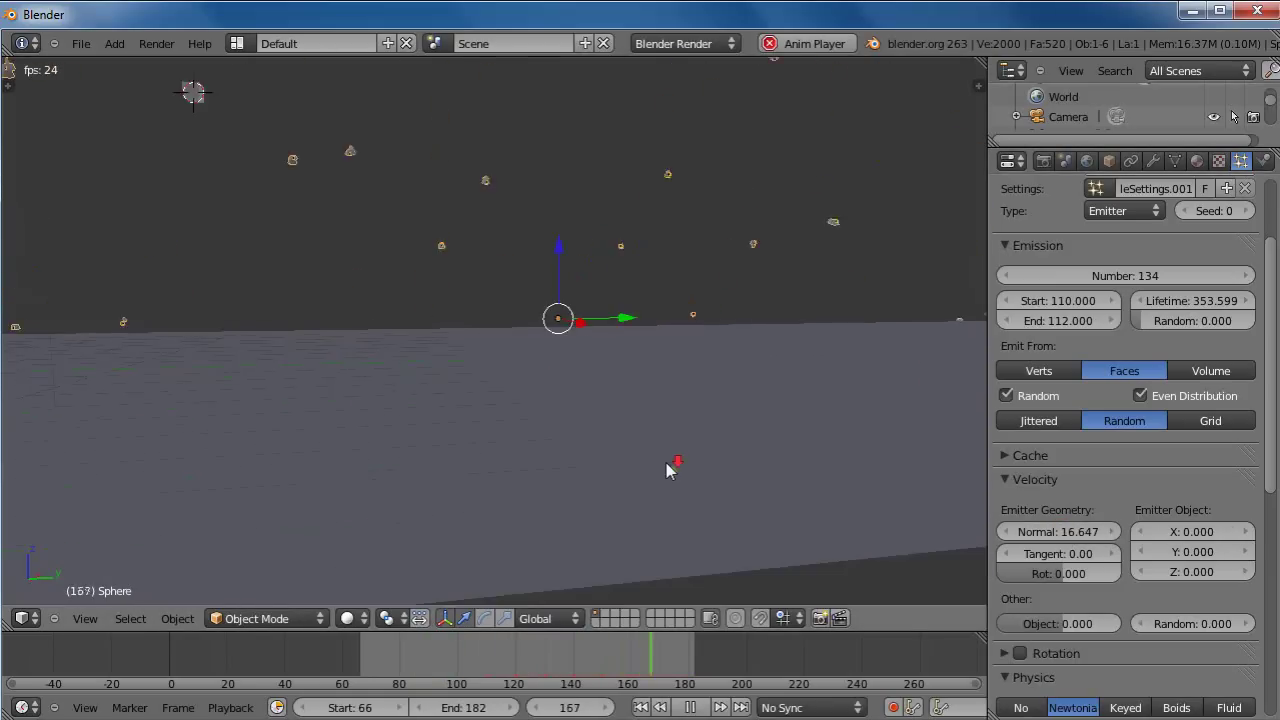
key("KP_8")
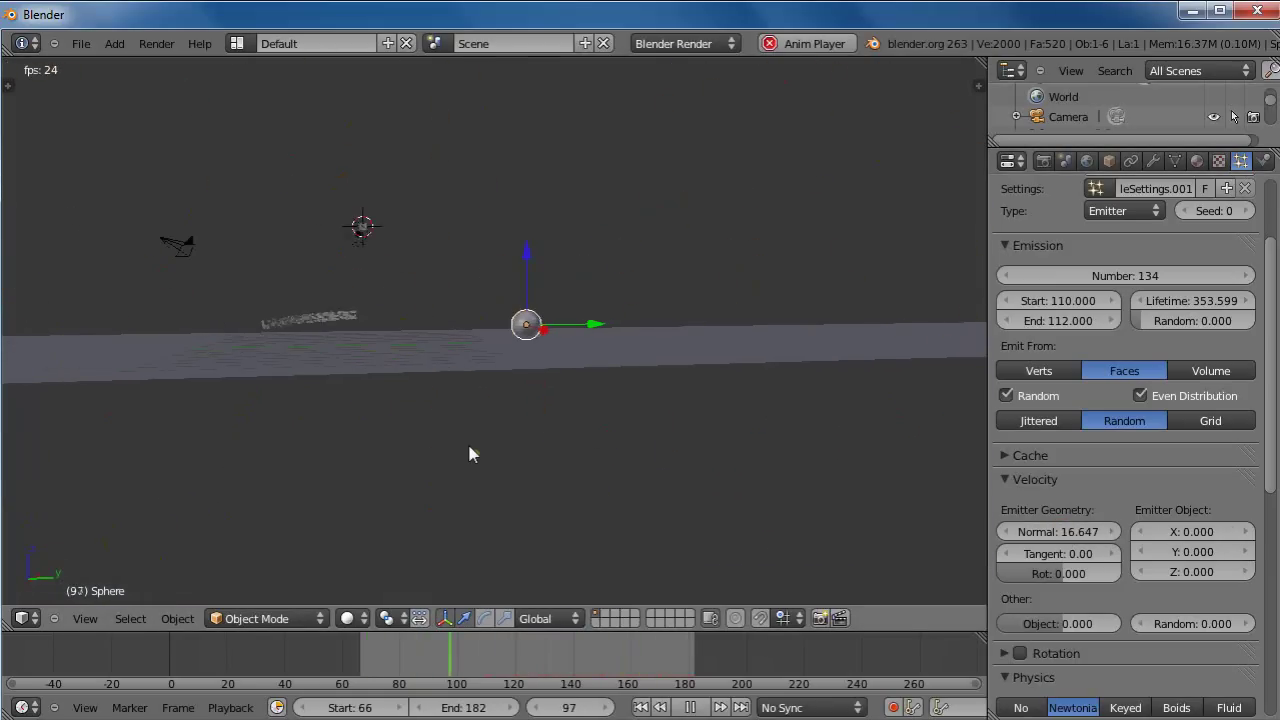
Orbit and zoom the view with the numpad to inspect the far-flung fragments
key("KP_4")
key("KP_4")
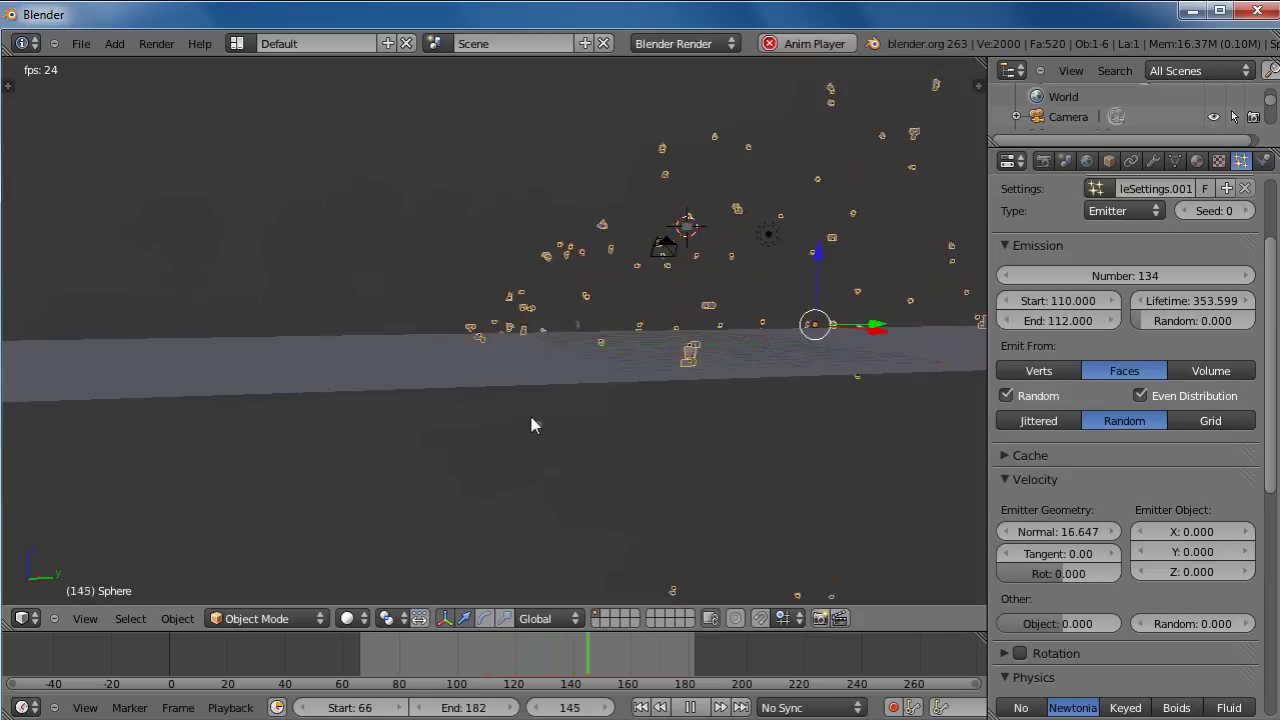
key("KP_6")
key("KP_4")
key("KP_4")
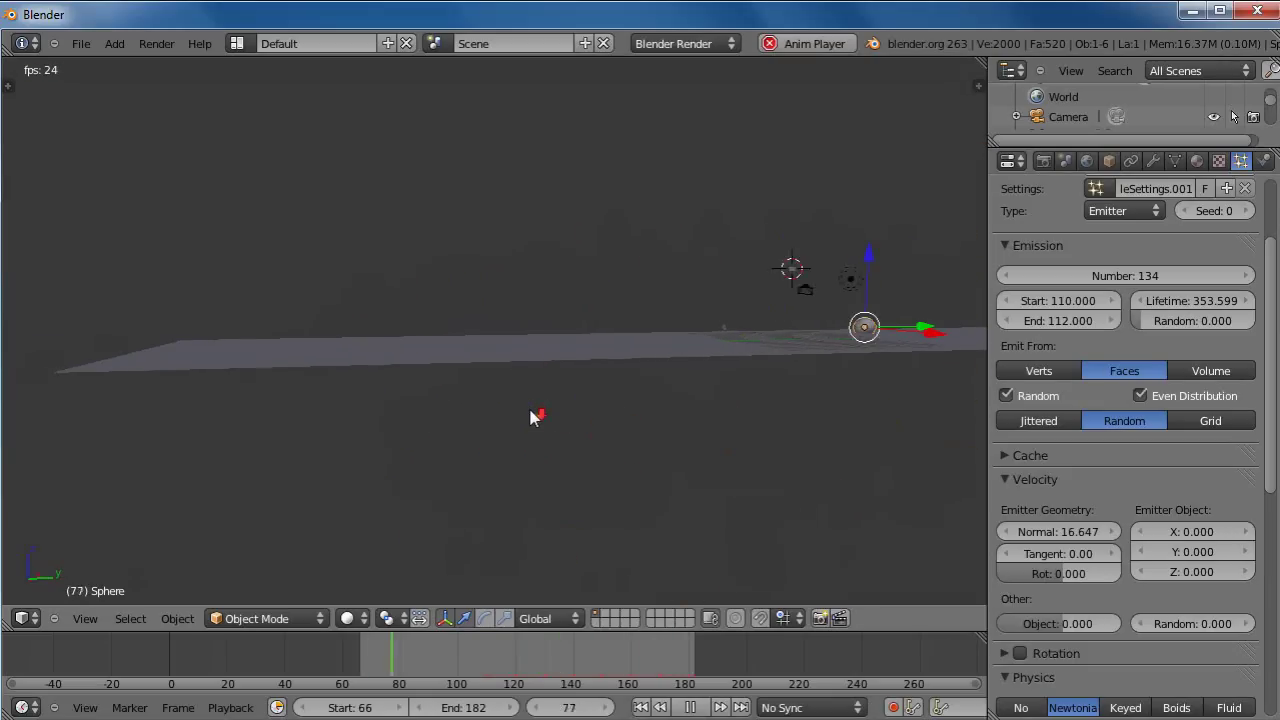
key("KP_6")
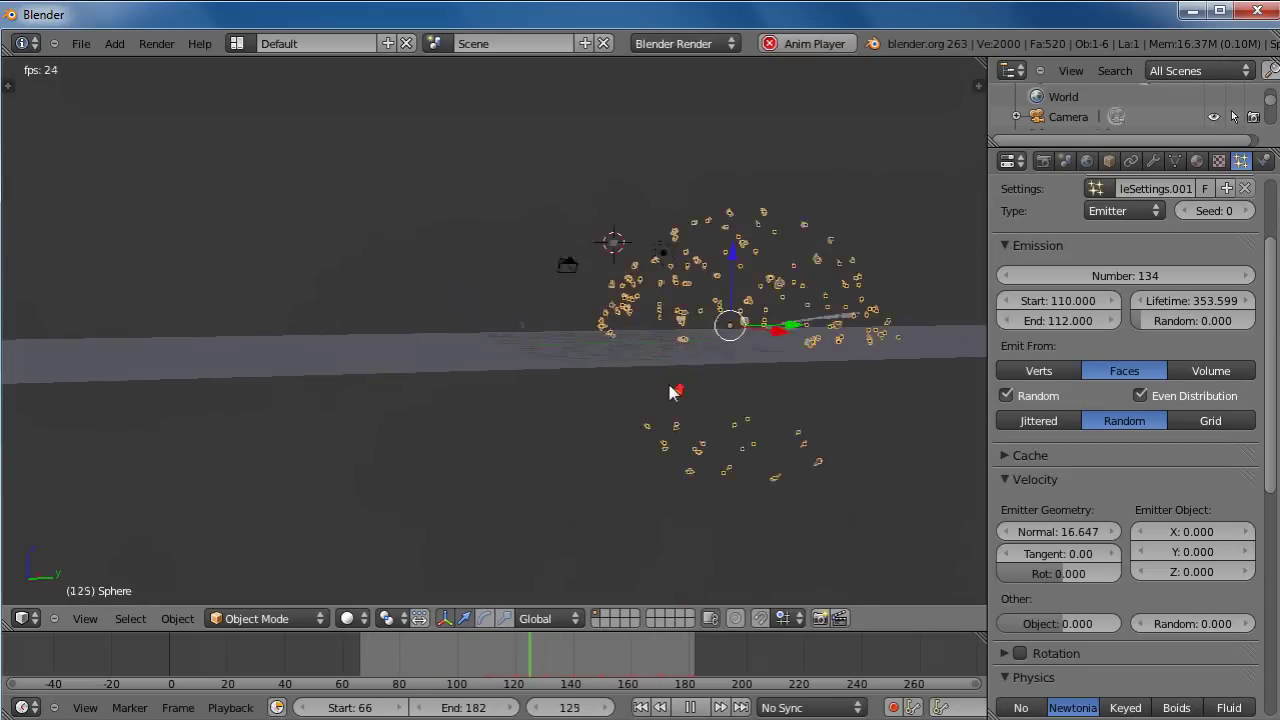
key("KP_2")
key("KP_2")
key("KP_4")
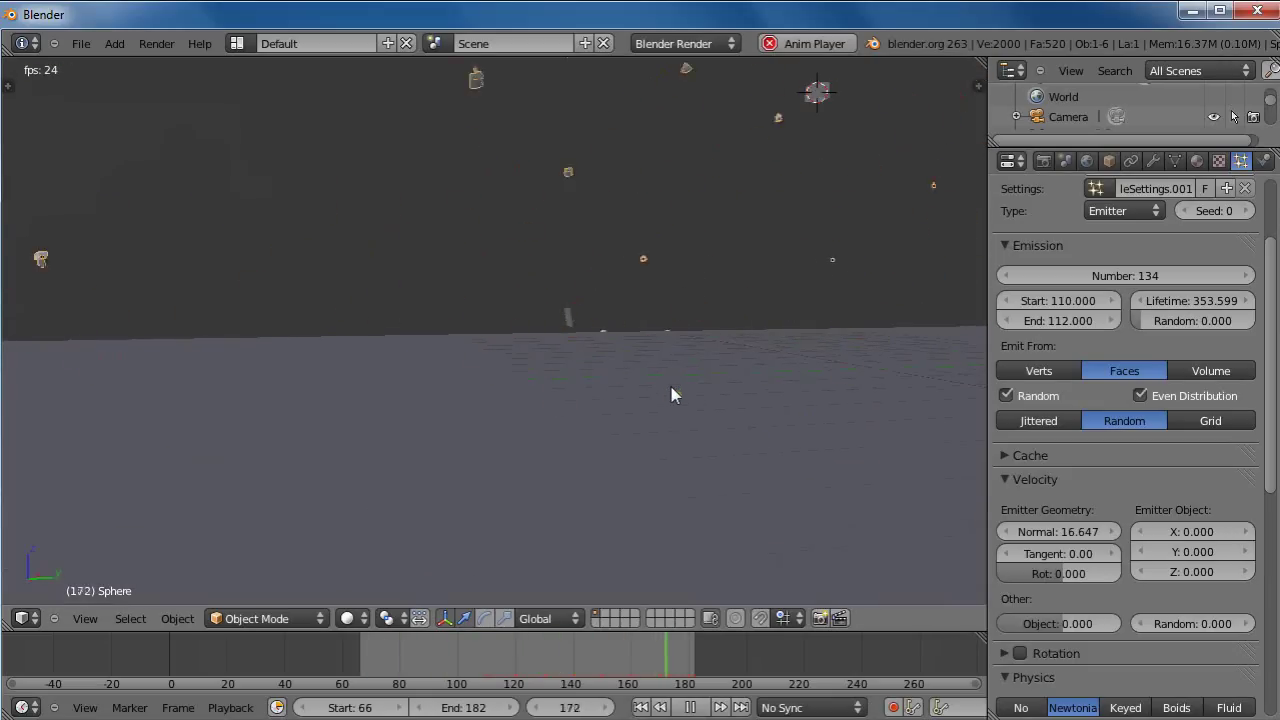
key("KP_8")
key("KP_8")
key("KP_2")
key("KP_2")
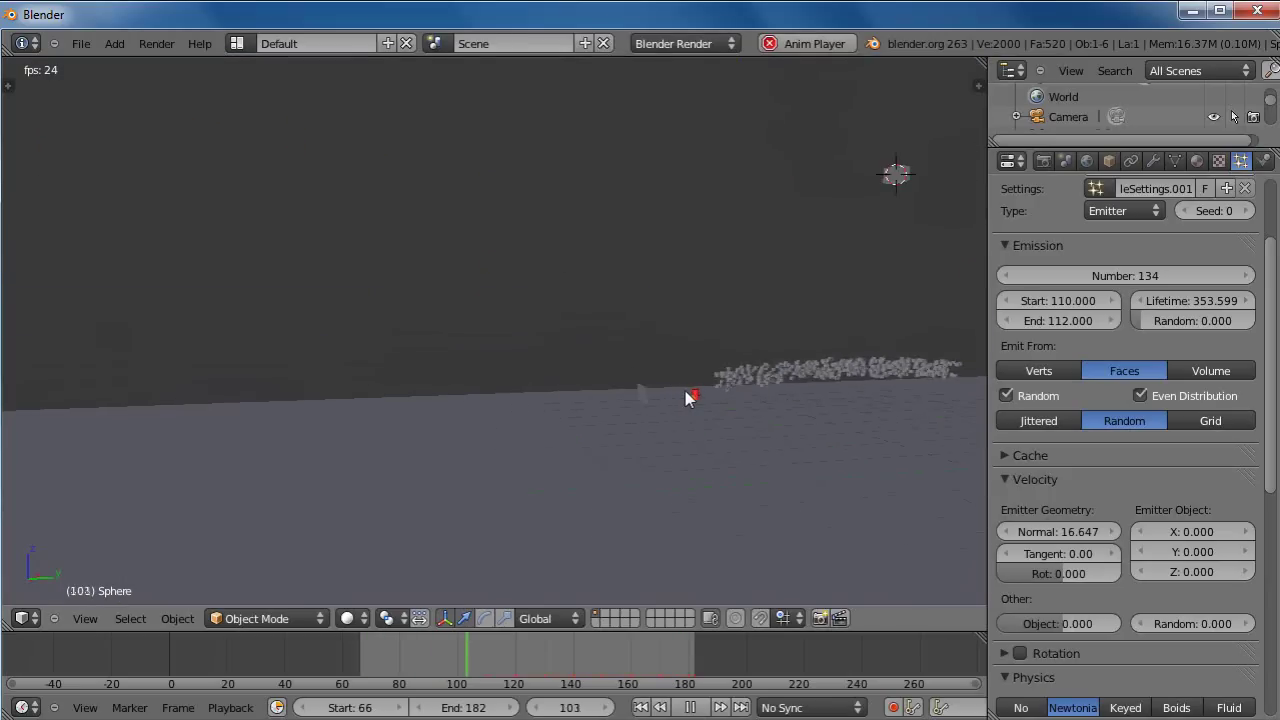
key("KP_6")
key("KP_6")
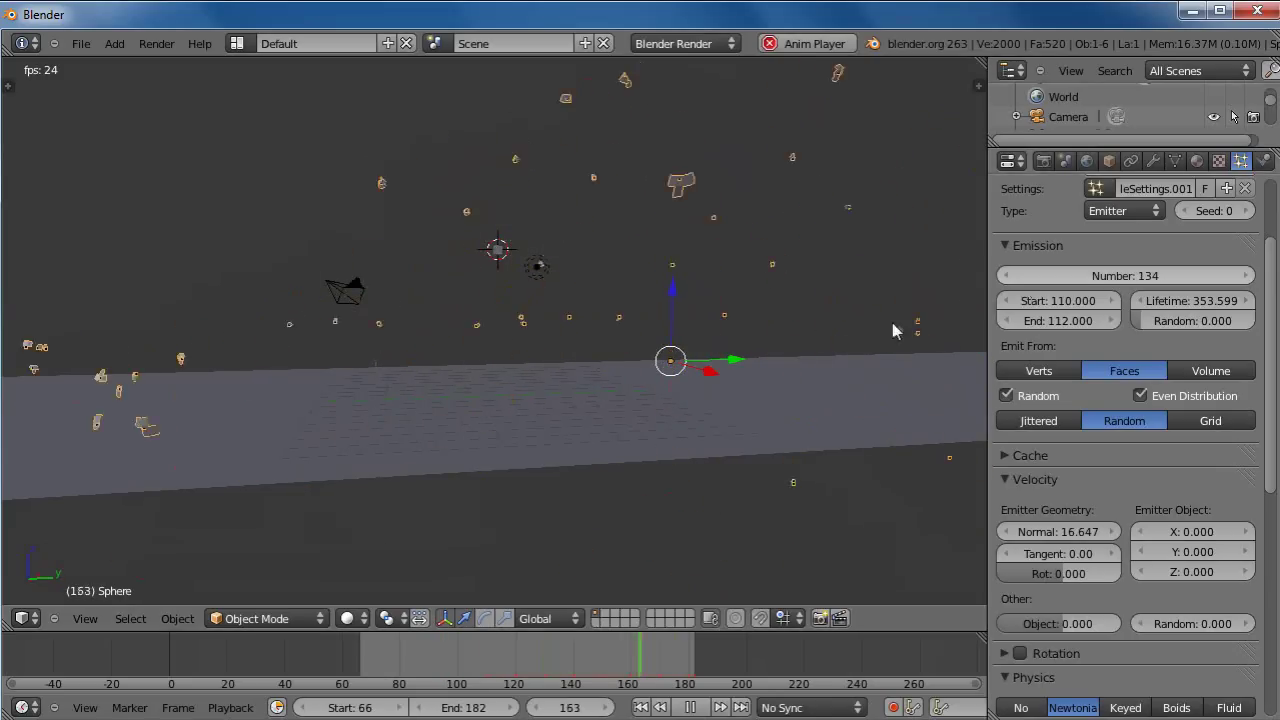
scroll(552, 471, "up", 3)
scroll(552, 471, "down", 2)
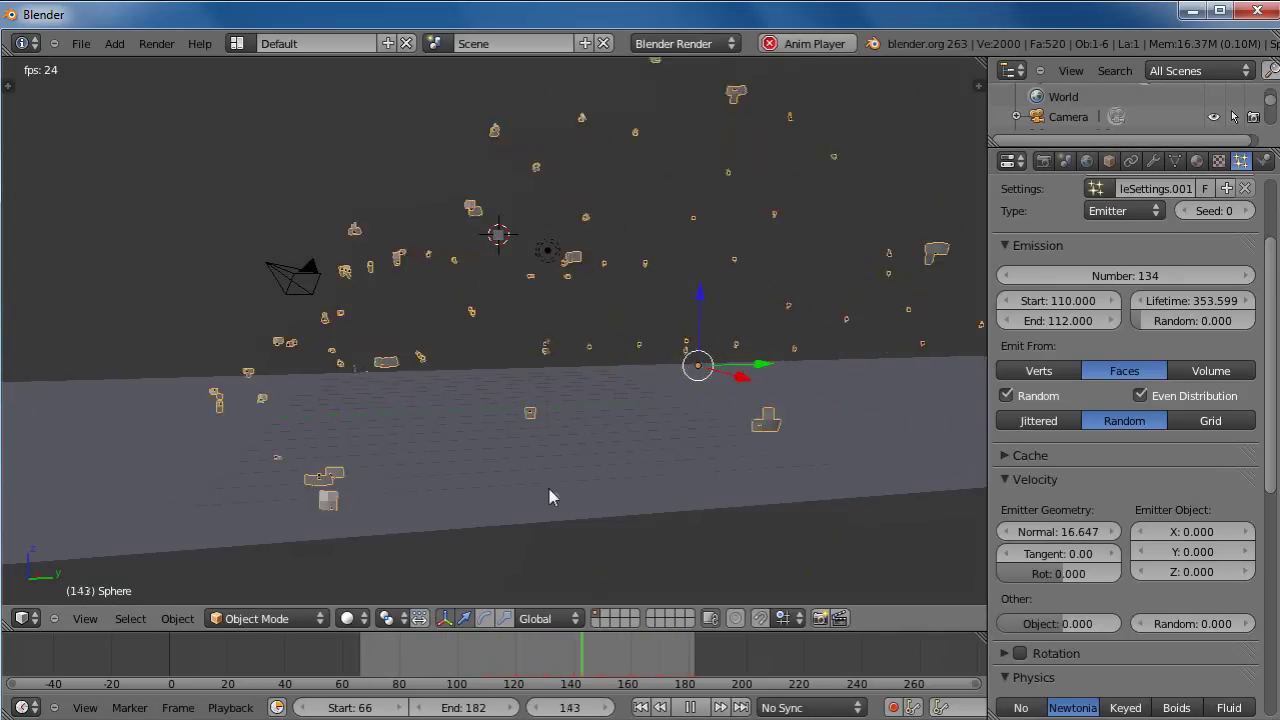
Give the floor Material.001, green diffuse (R 0.552, G 0.800, B 0.222), specular intensity 0.120
right_click(634, 491)
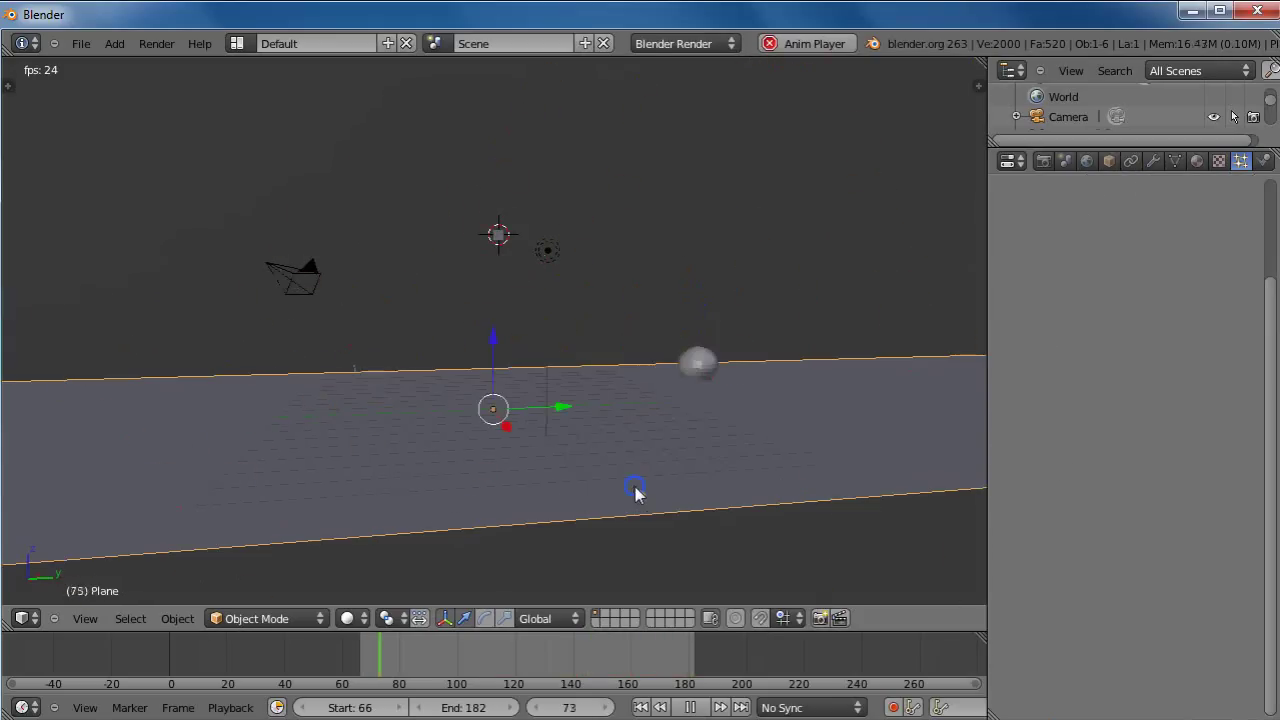
left_click(1196, 161)
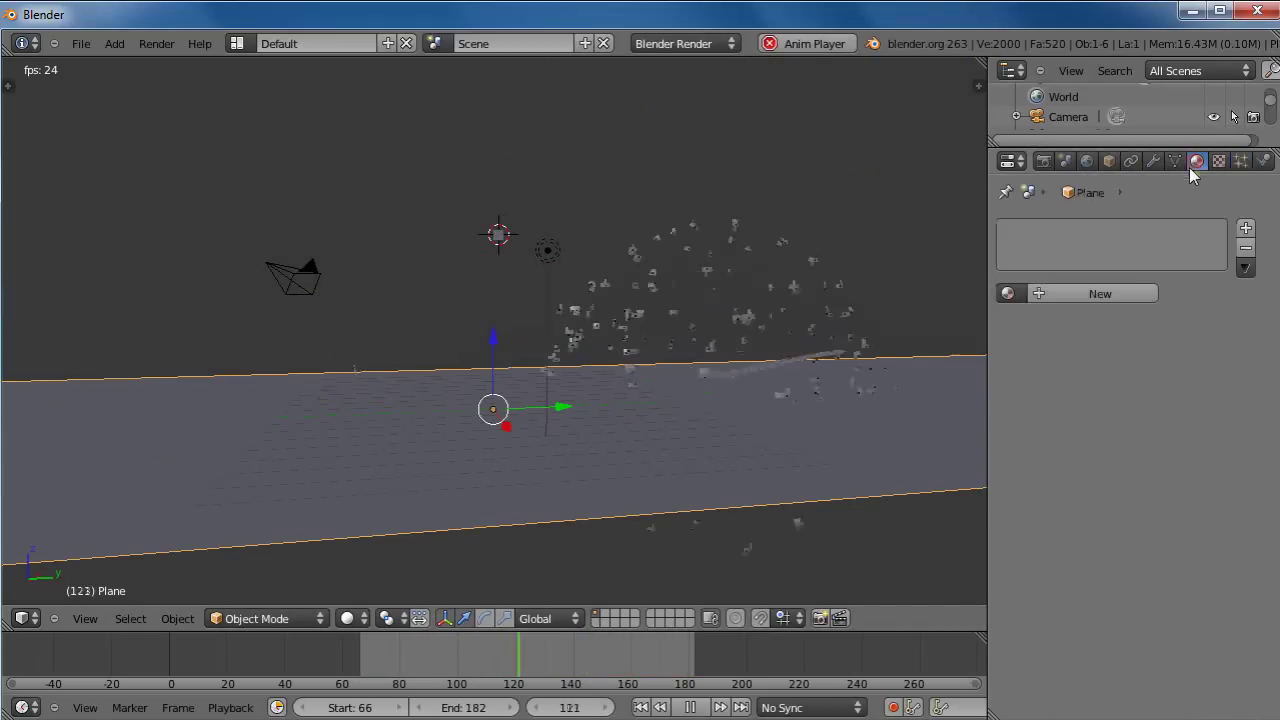
left_click(1100, 288)
left_click(1062, 545)
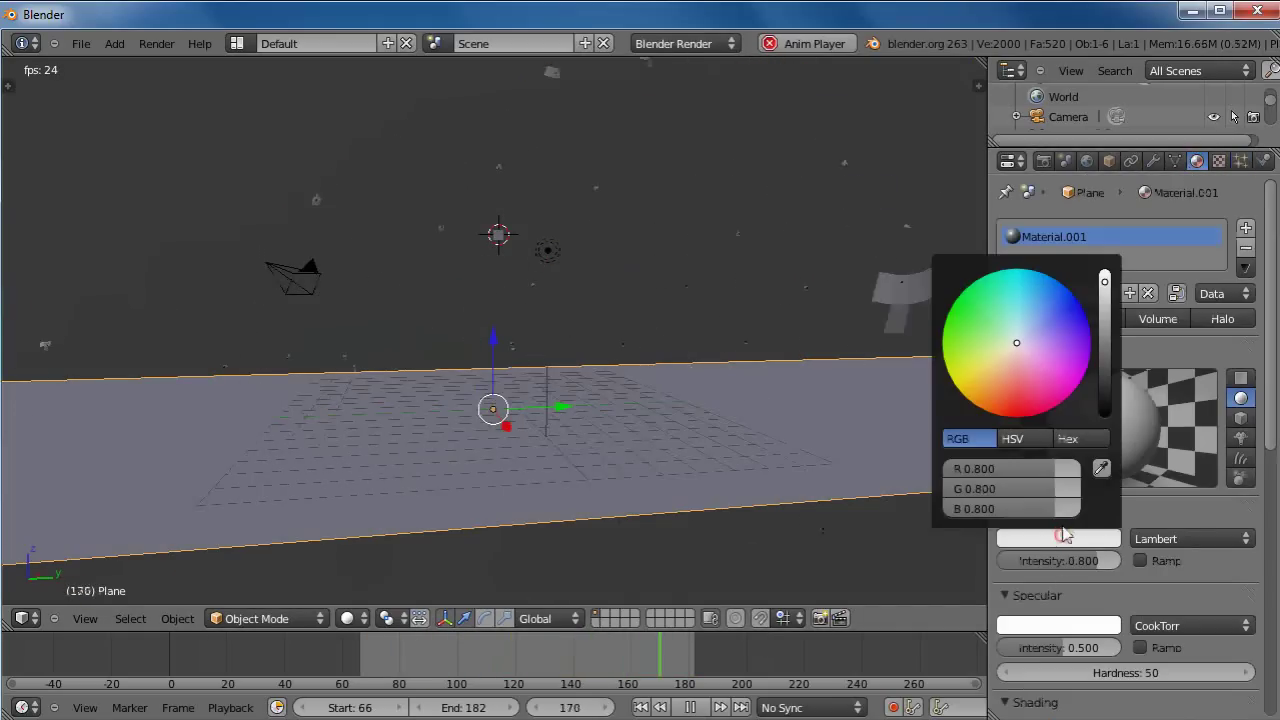
mouse_move(980, 338)
left_mouse_down()
mouse_move(975, 323)
mouse_move(961, 344)
left_mouse_up()
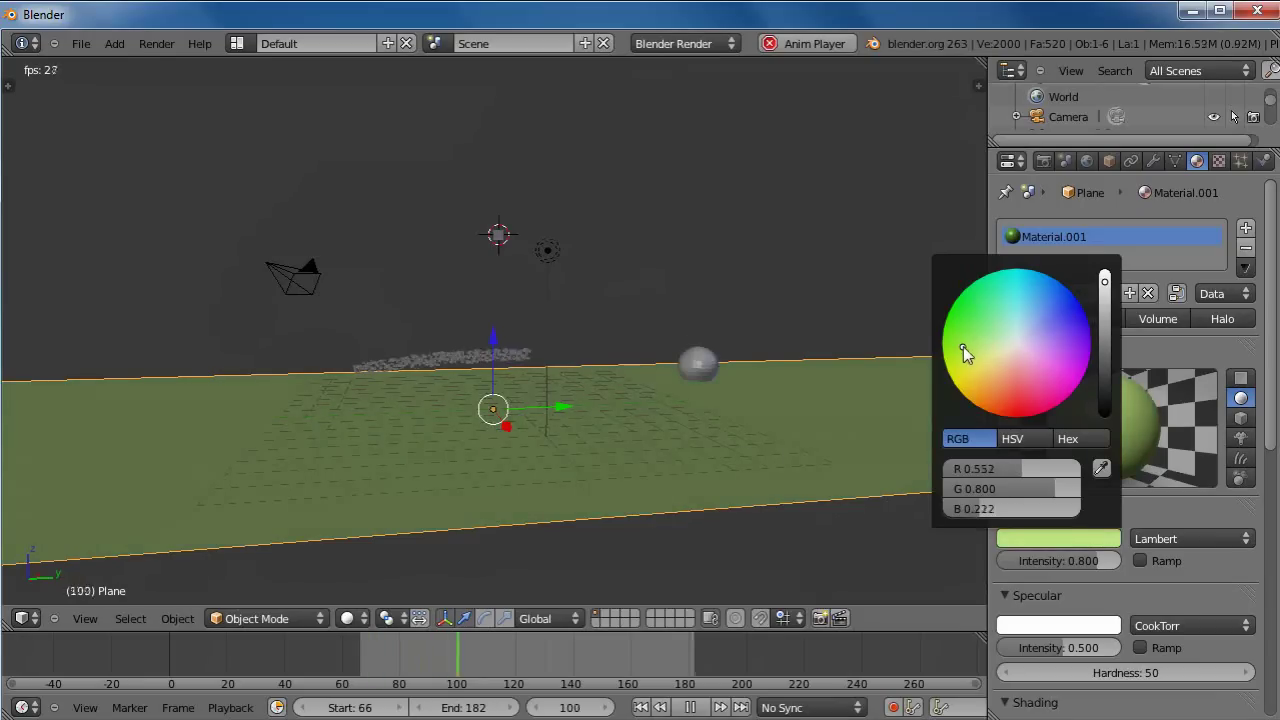
left_click(805, 540)
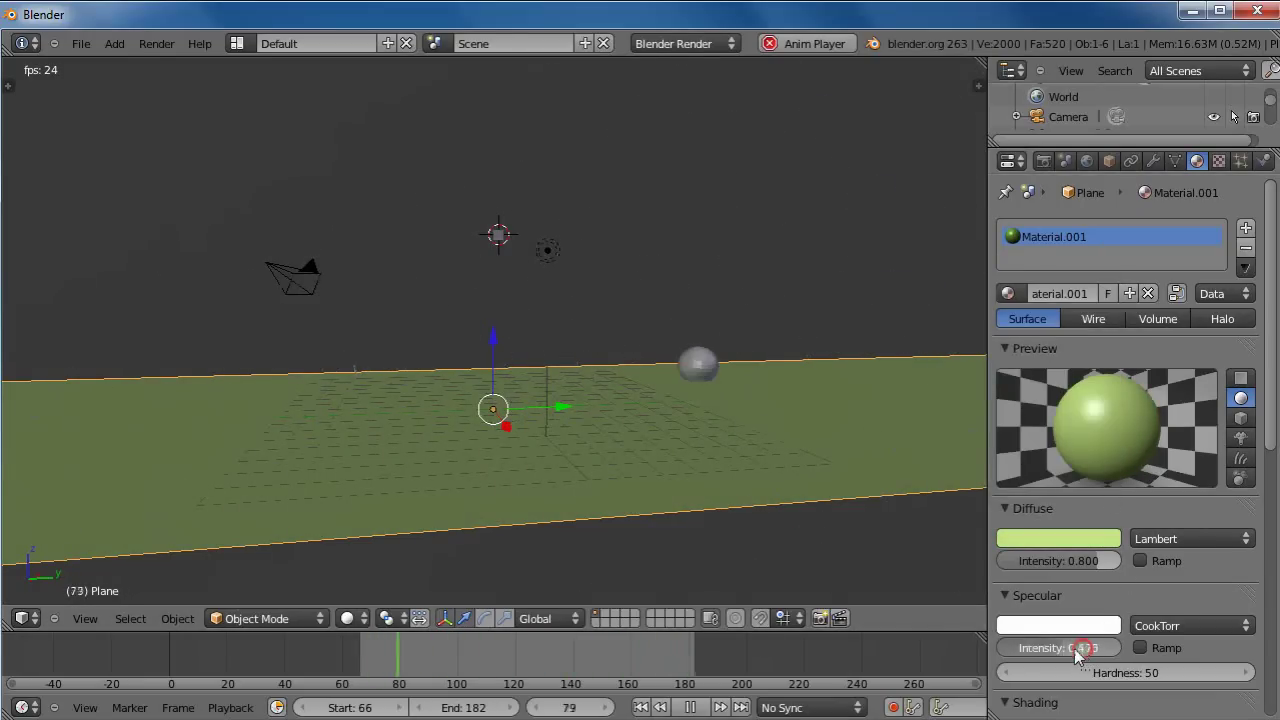
left_click_drag(1072, 652, 1044, 649)
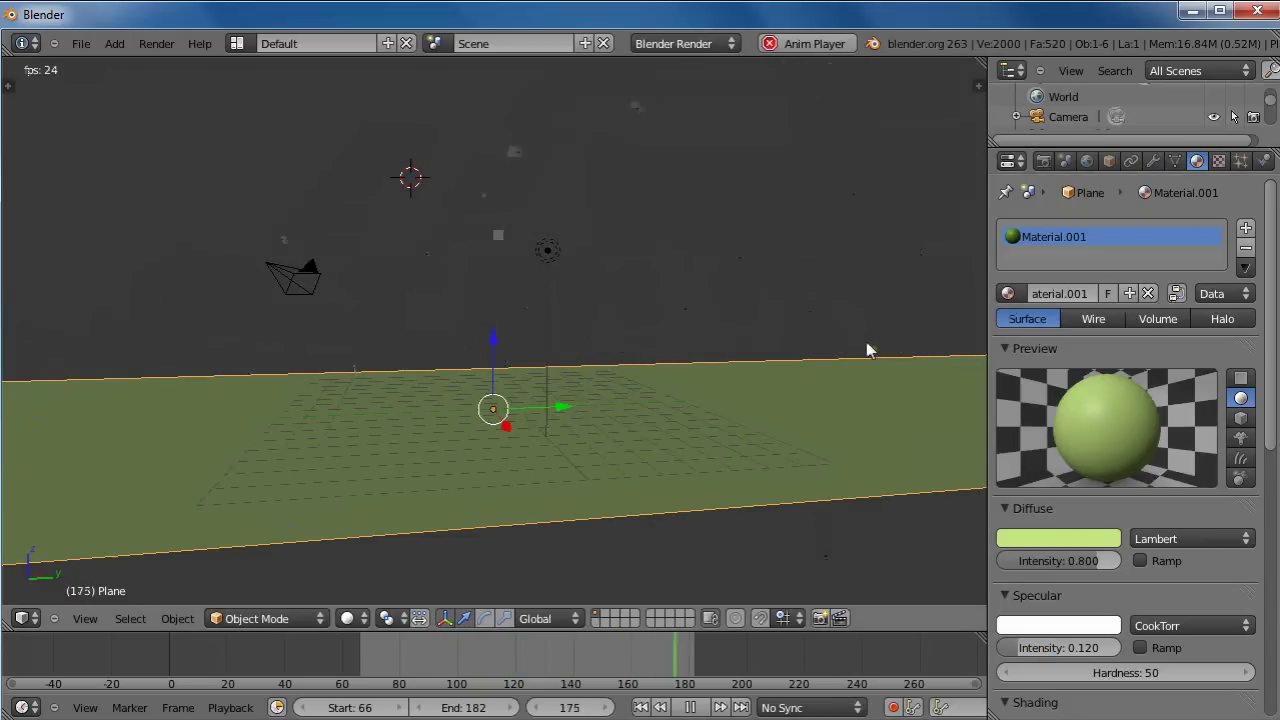
Add a spot lamp to the scene and rotate it freely
key("shift+a")
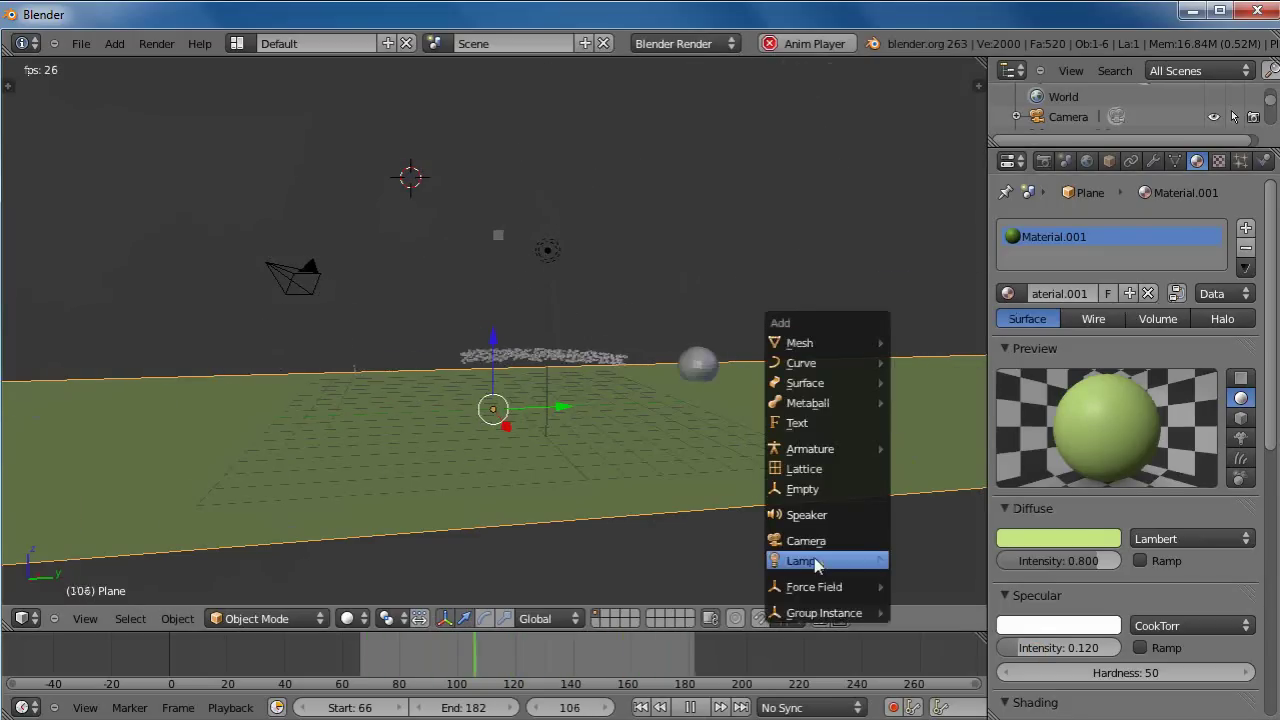
mouse_move(850, 561)
left_click(915, 605)
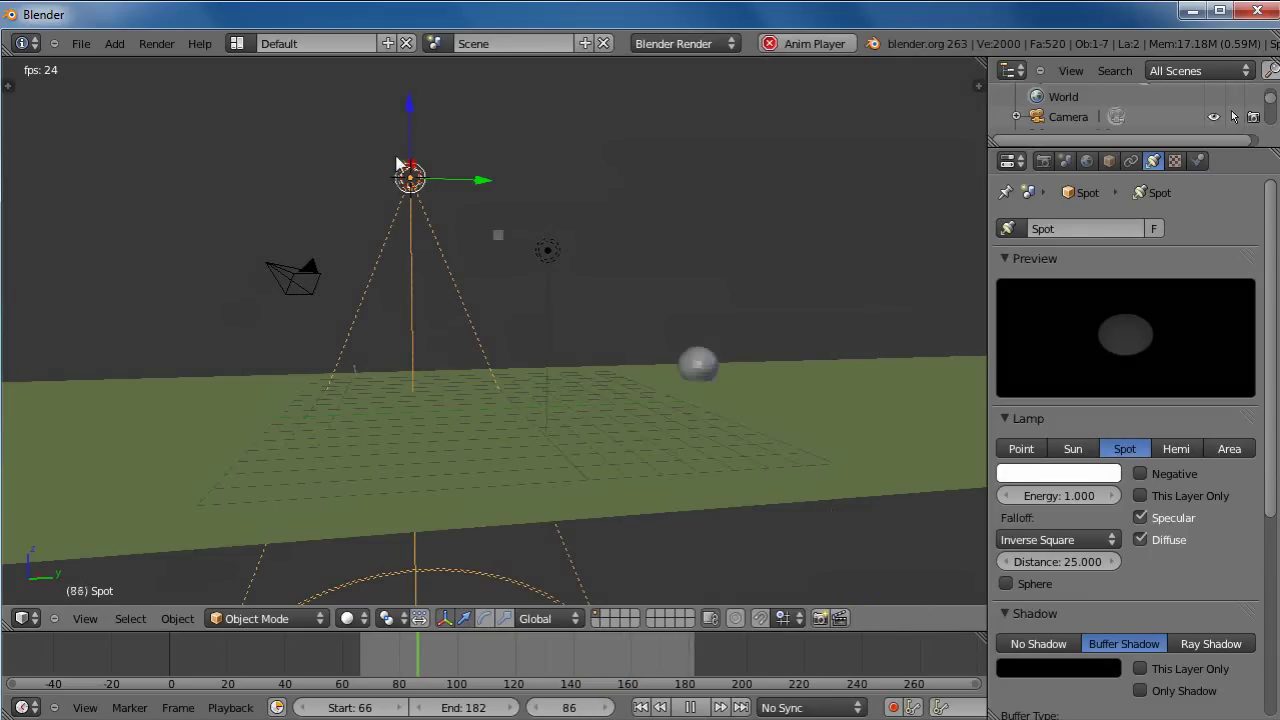
key("r")
key("r")
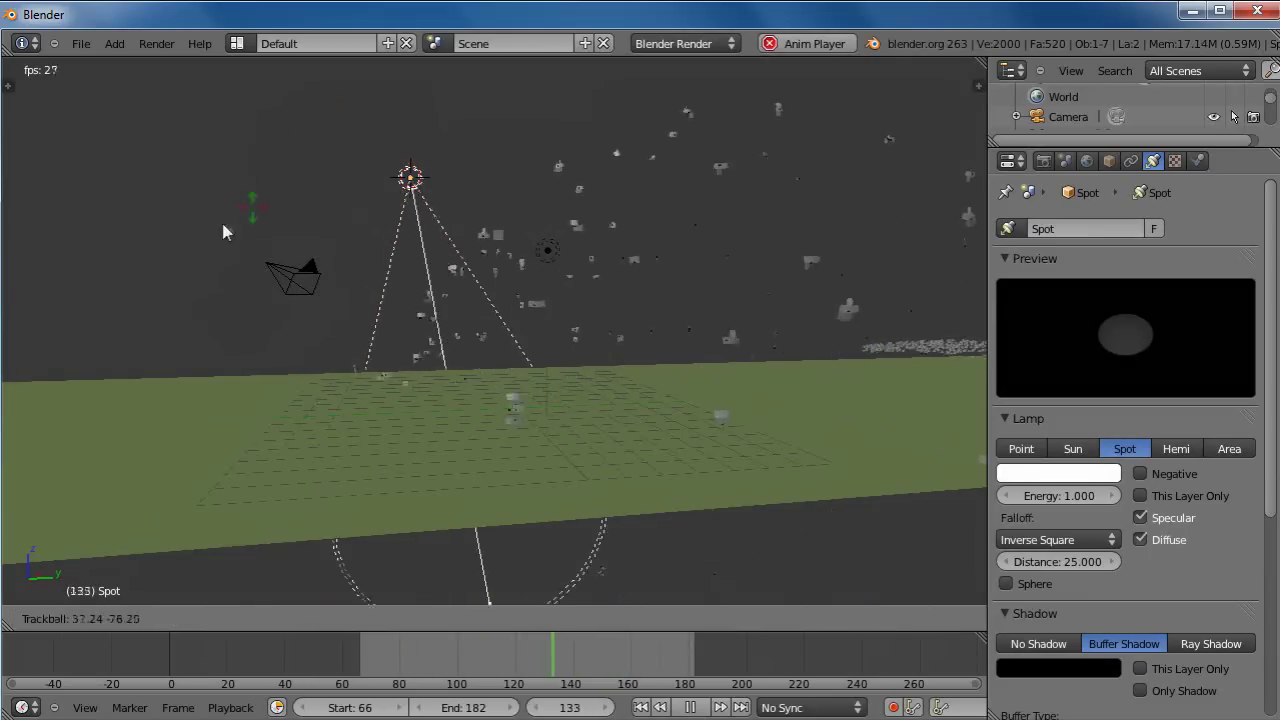
left_click(203, 151)
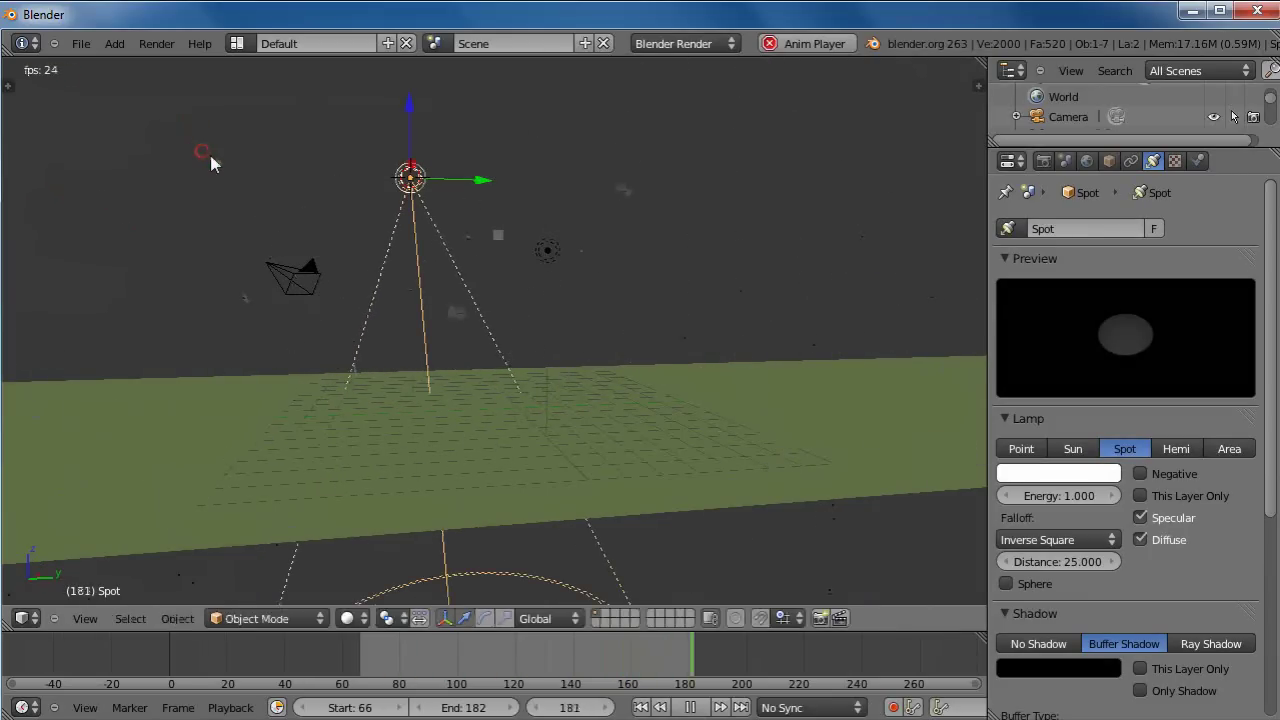
From top view, re-aim the spot lamp and move it down and left beside the floor
key("KP_7")
scroll(445, 248, "down", 2)
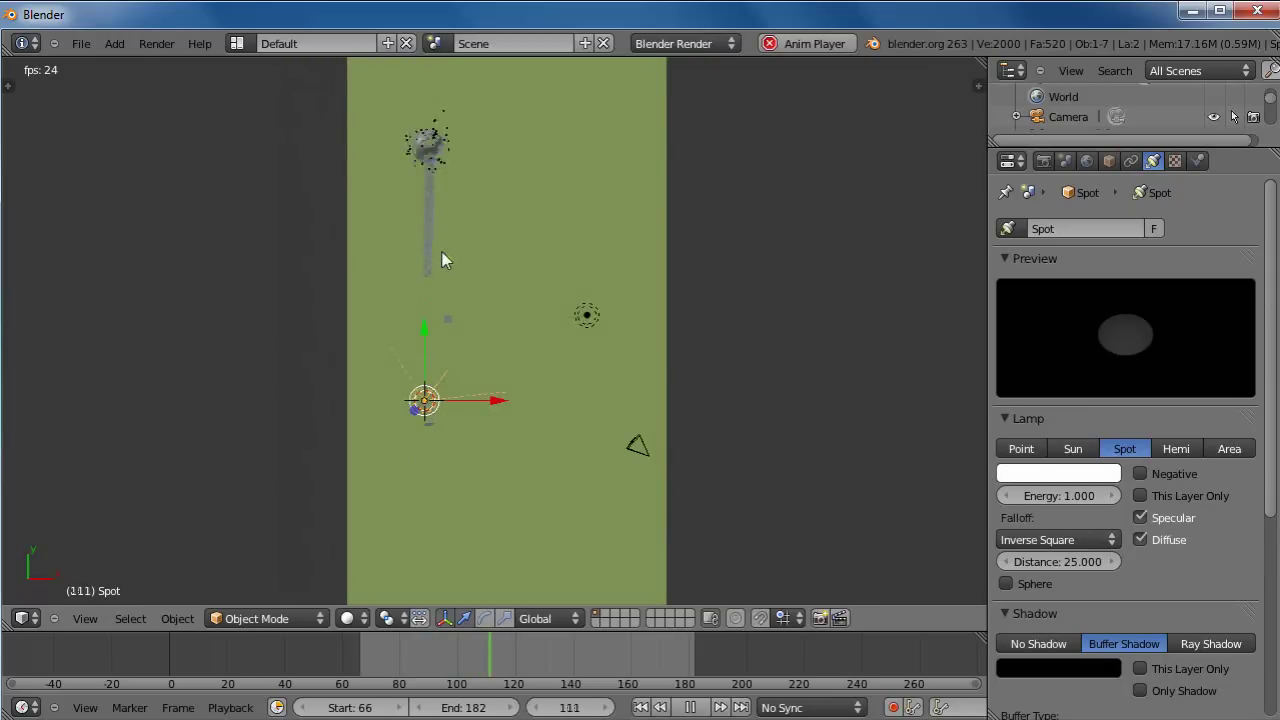
key("r")
key("r")
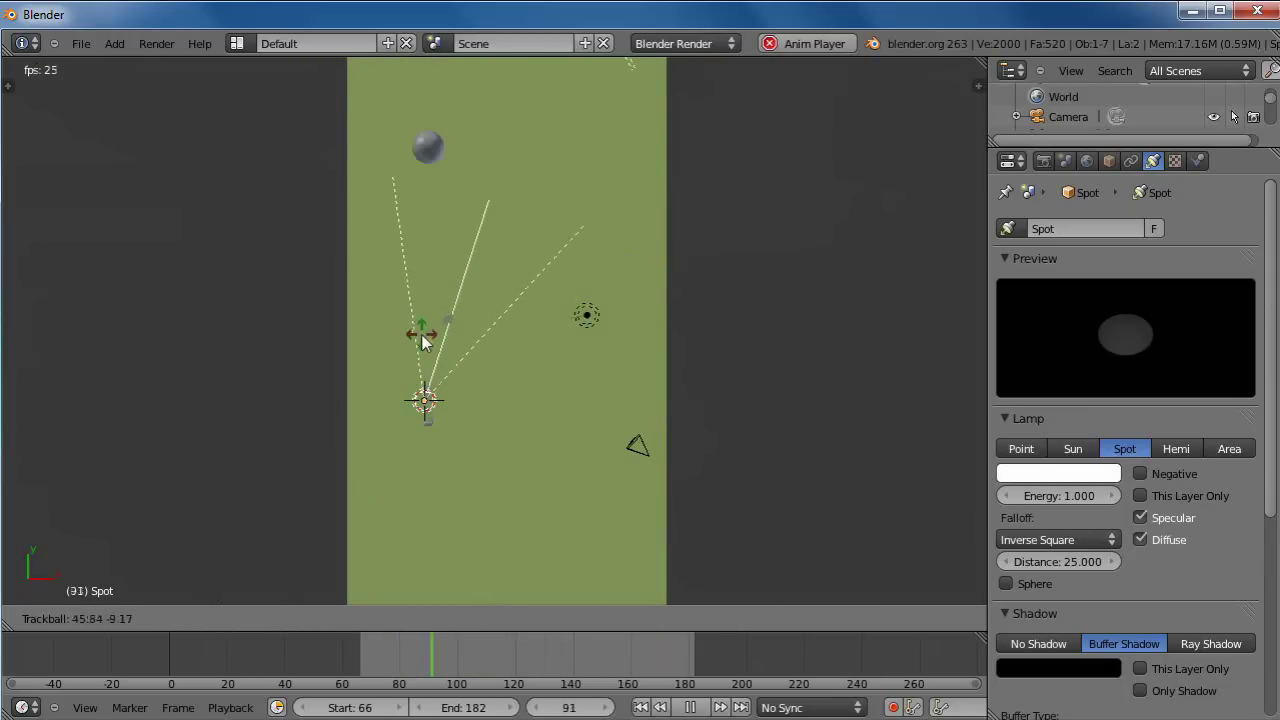
left_click(422, 342)
scroll(532, 295, "down", 3)
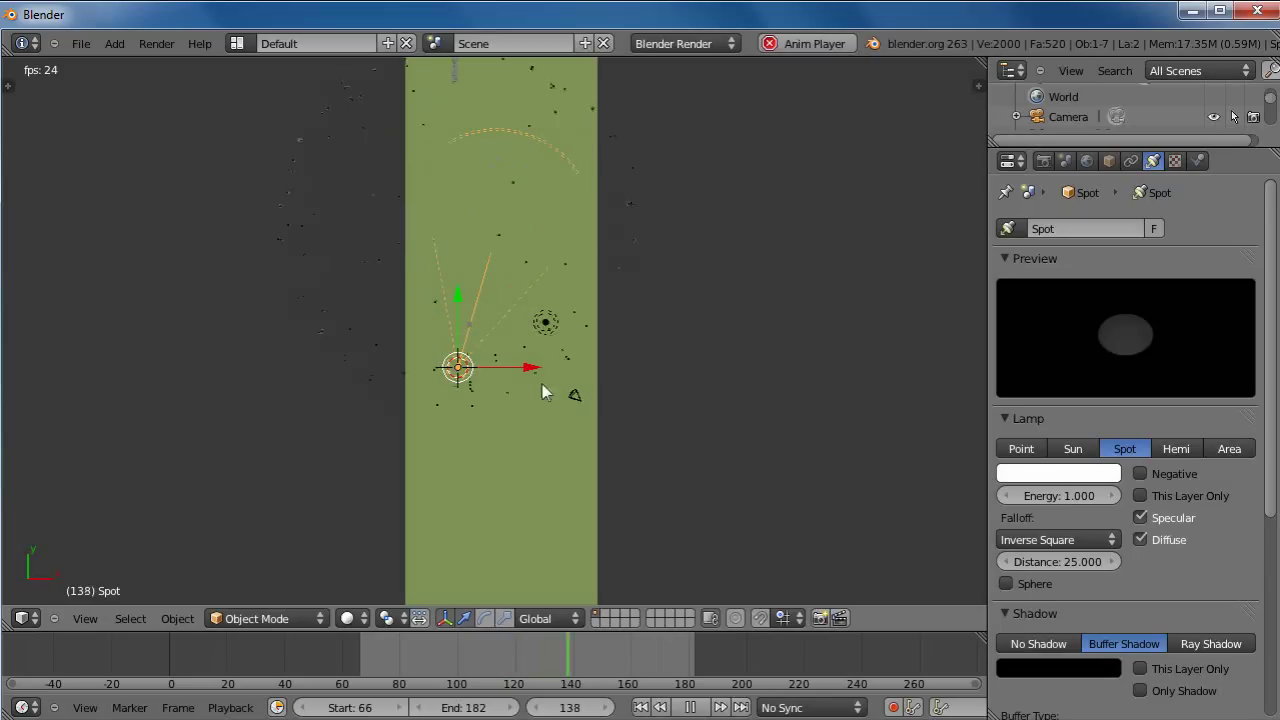
left_click_drag(458, 302, 457, 395)
left_click_drag(532, 463, 407, 468)
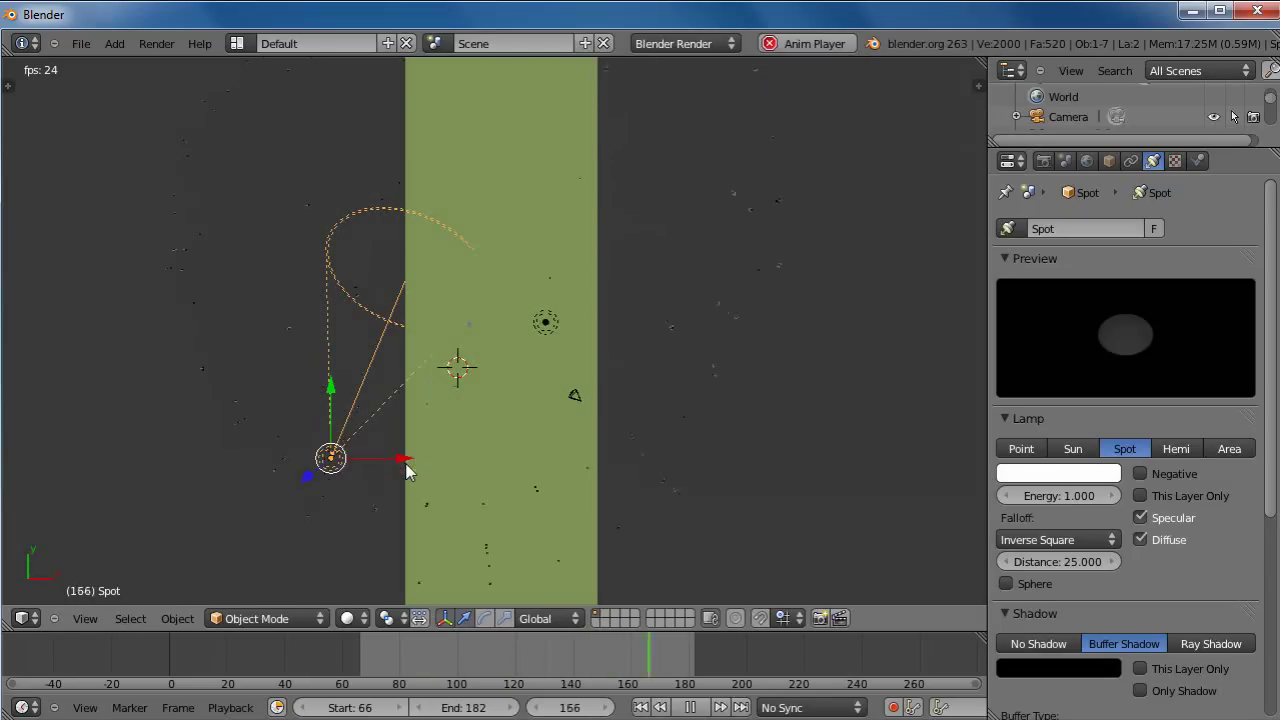
Duplicate the spot as Spot.001 at the floor's right, rotate it about Z, raise it slightly
key("shift+d")
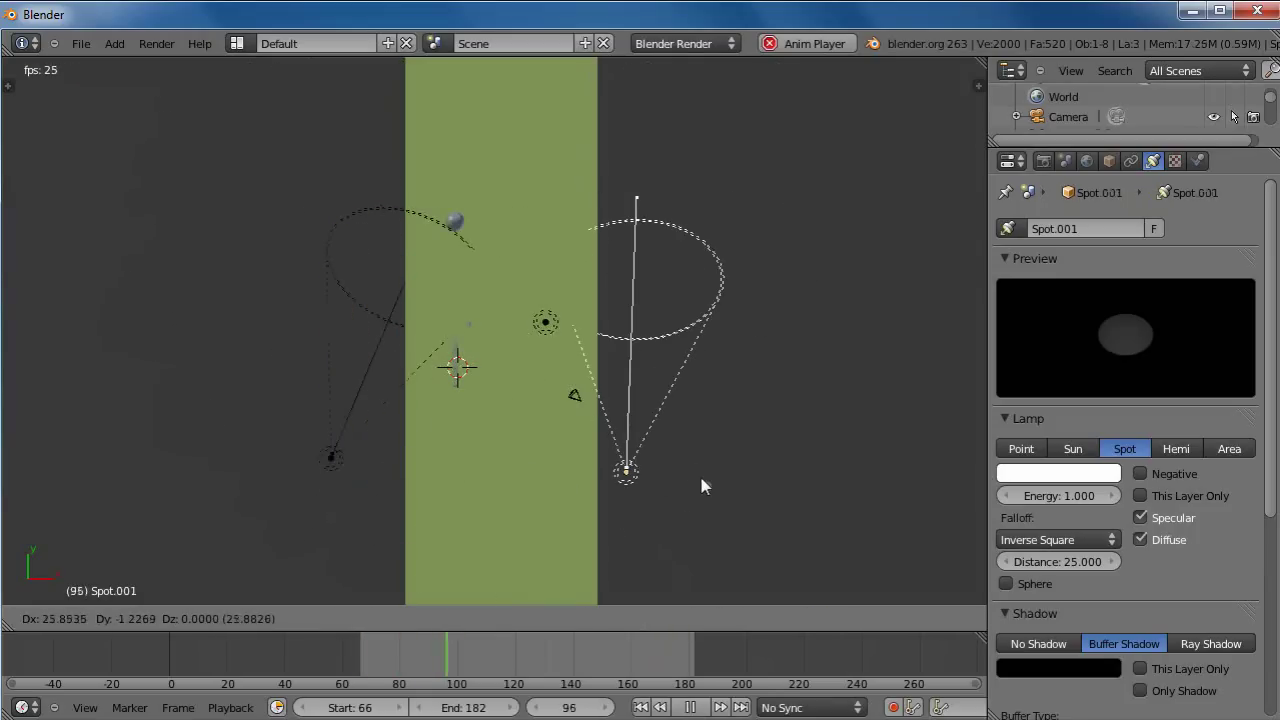
left_click(701, 479)
key("r")
key("z")
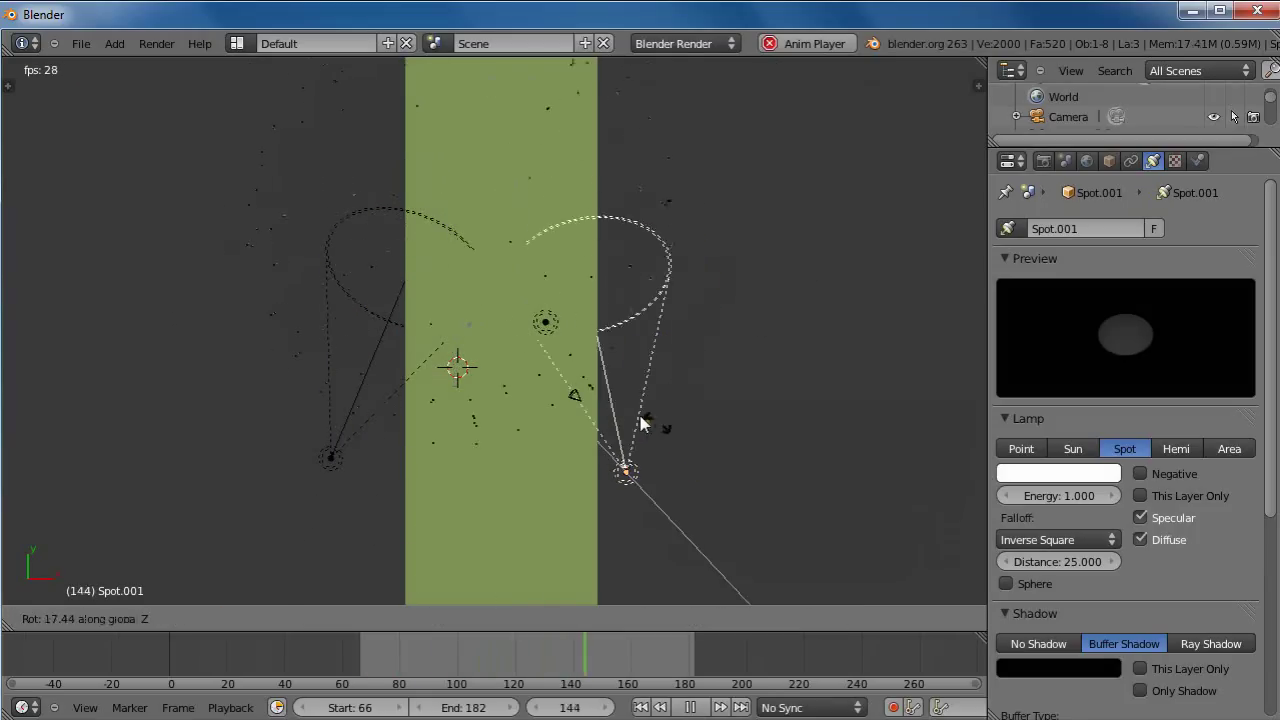
left_click(642, 417)
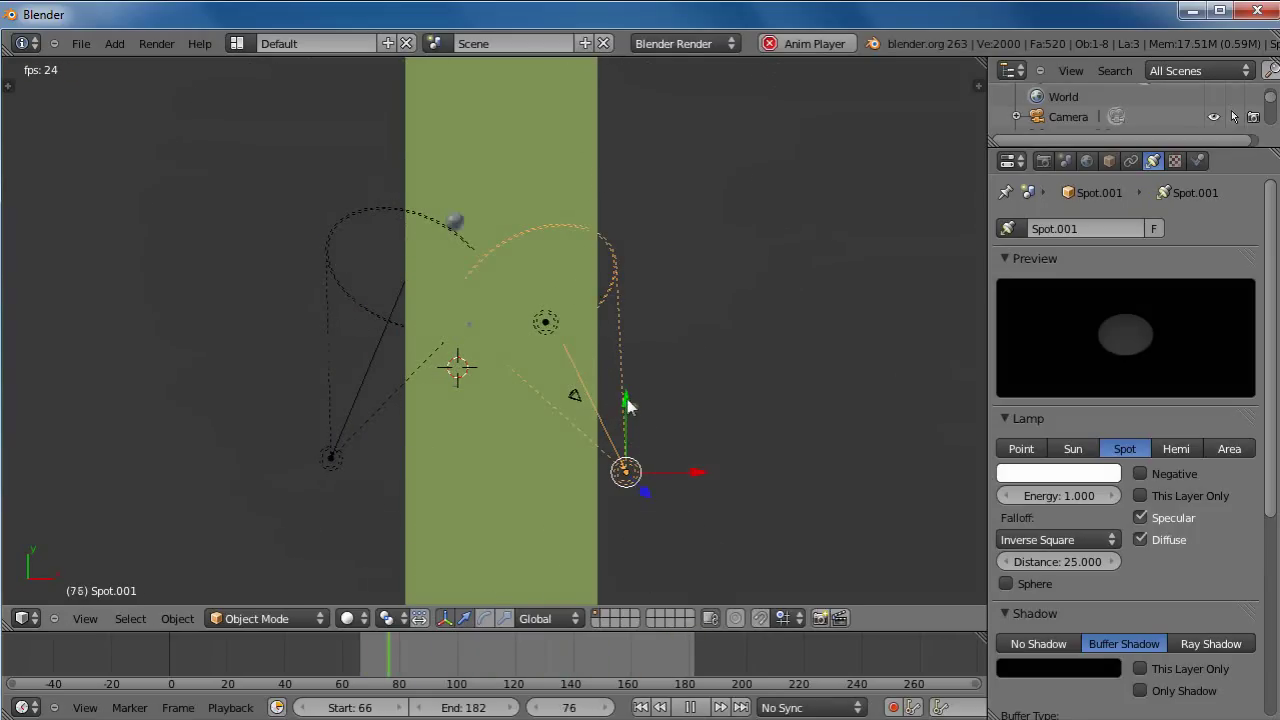
left_click_drag(627, 402, 626, 371)
Trackball-rotate Spot.001 so its cone points down at the floor
middle_click_drag(740, 528, 530, 342)
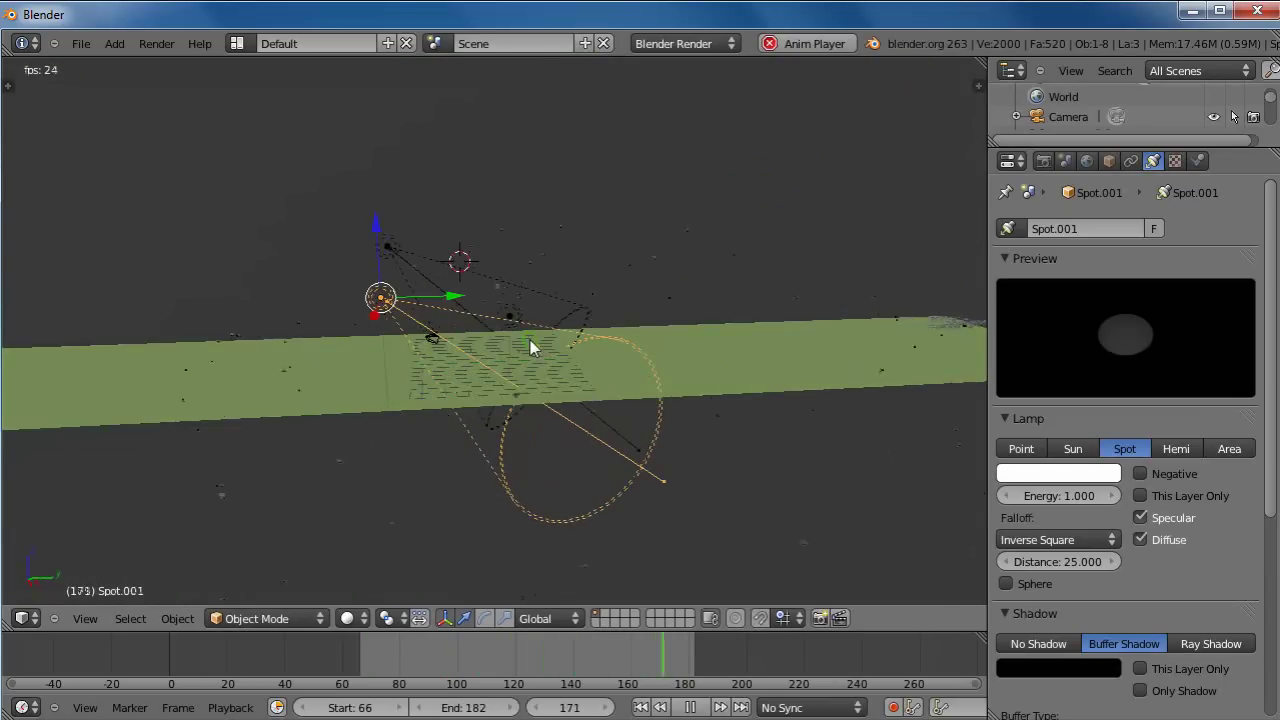
middle_click_drag(774, 434, 745, 407)
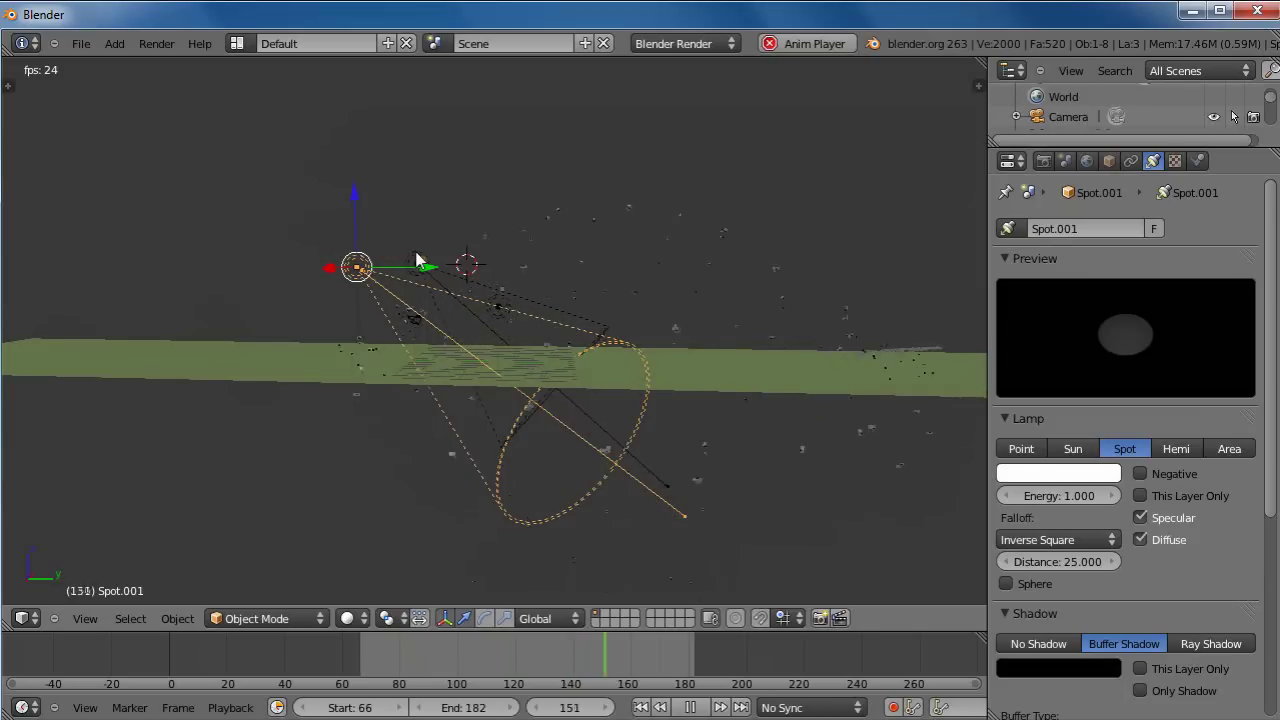
key("r")
key("r")
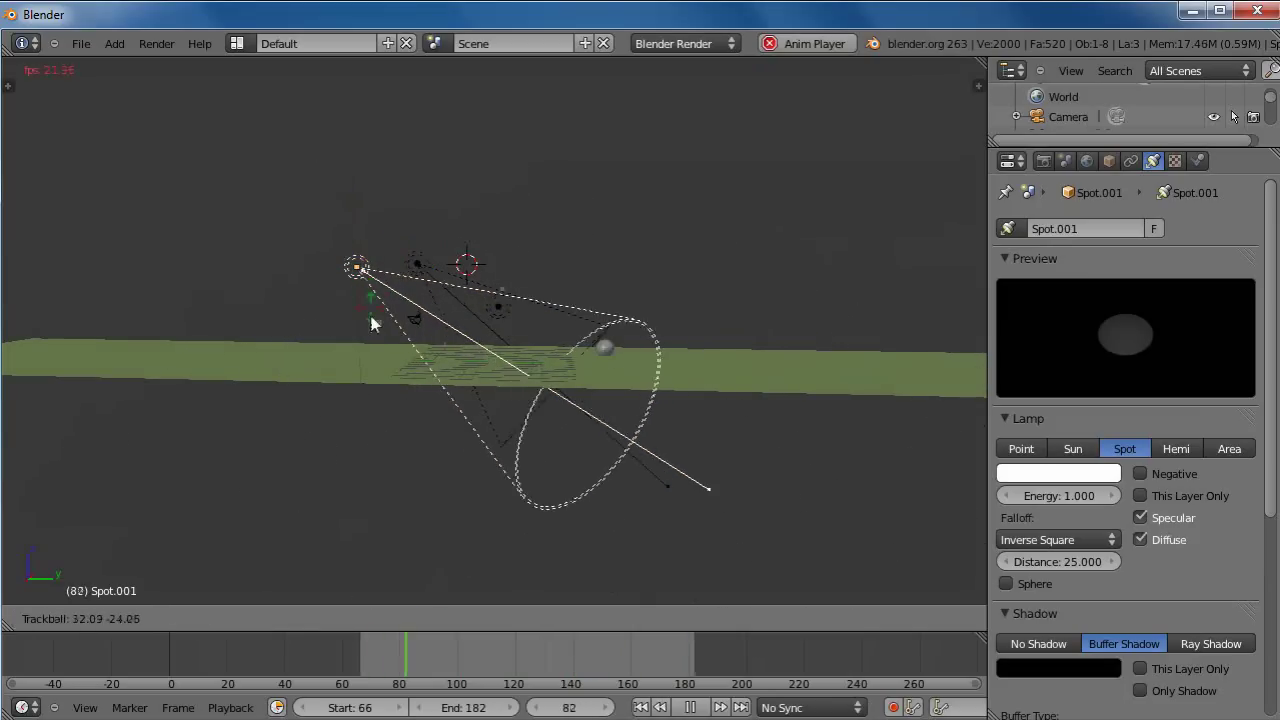
left_click(375, 347)
middle_click_drag(411, 461, 546, 490)
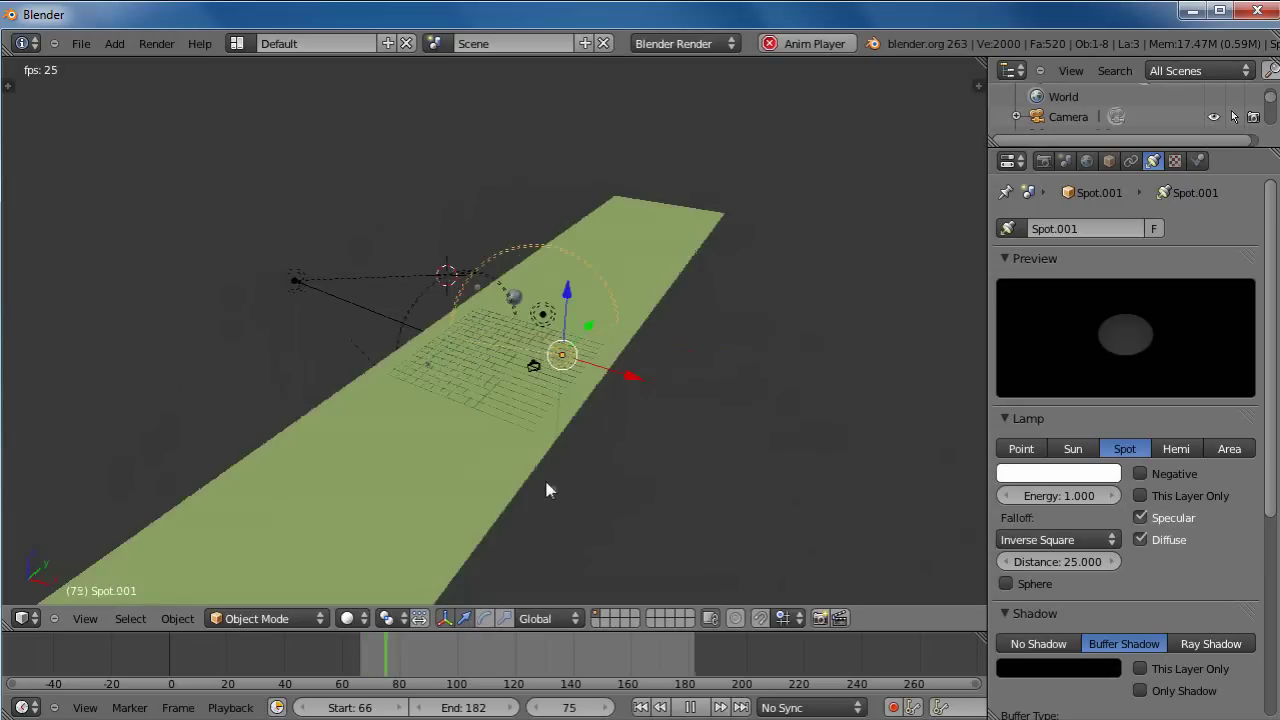
left_click(347, 618)
left_click(357, 533)
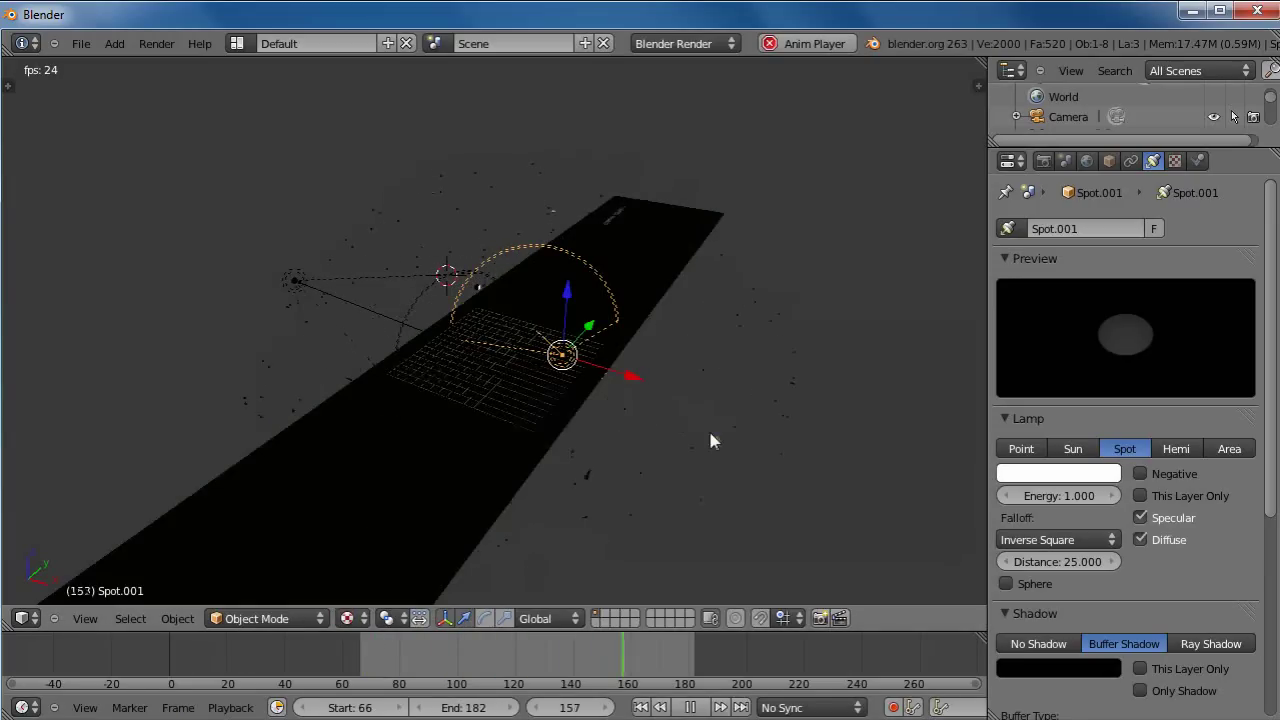
middle_click_drag(713, 436, 491, 429)
left_click(349, 618)
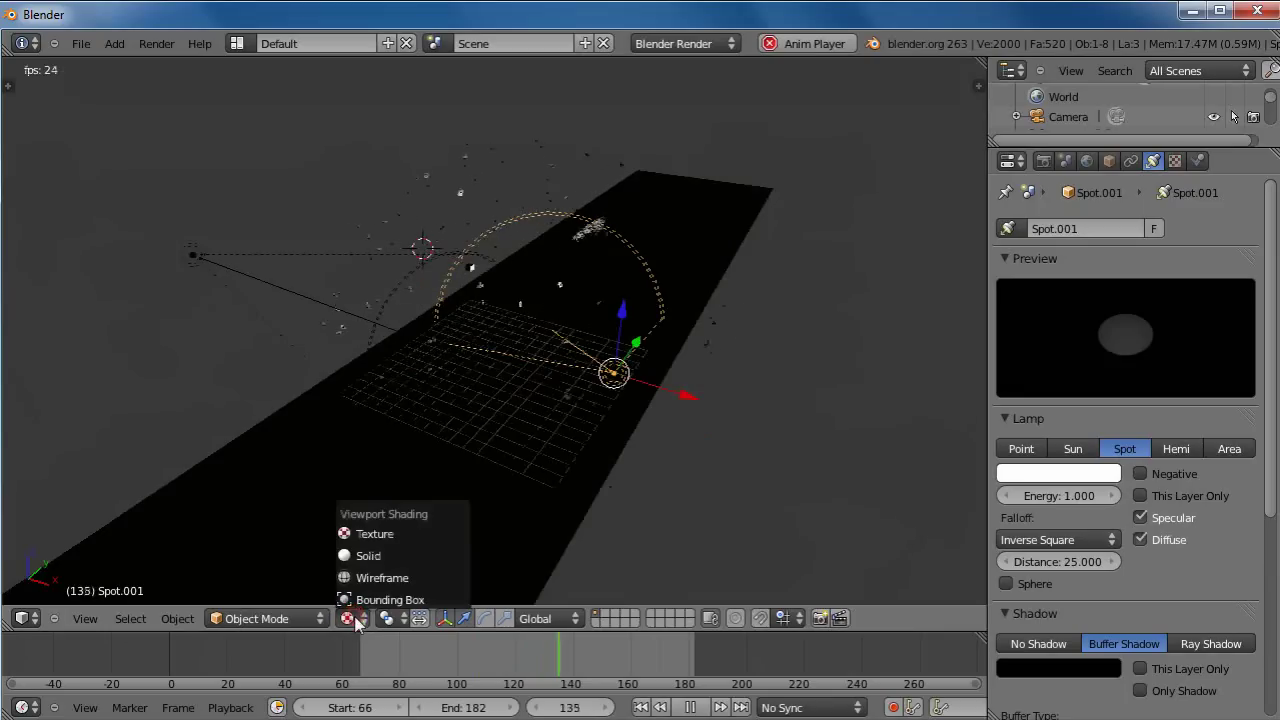
left_click(366, 555)
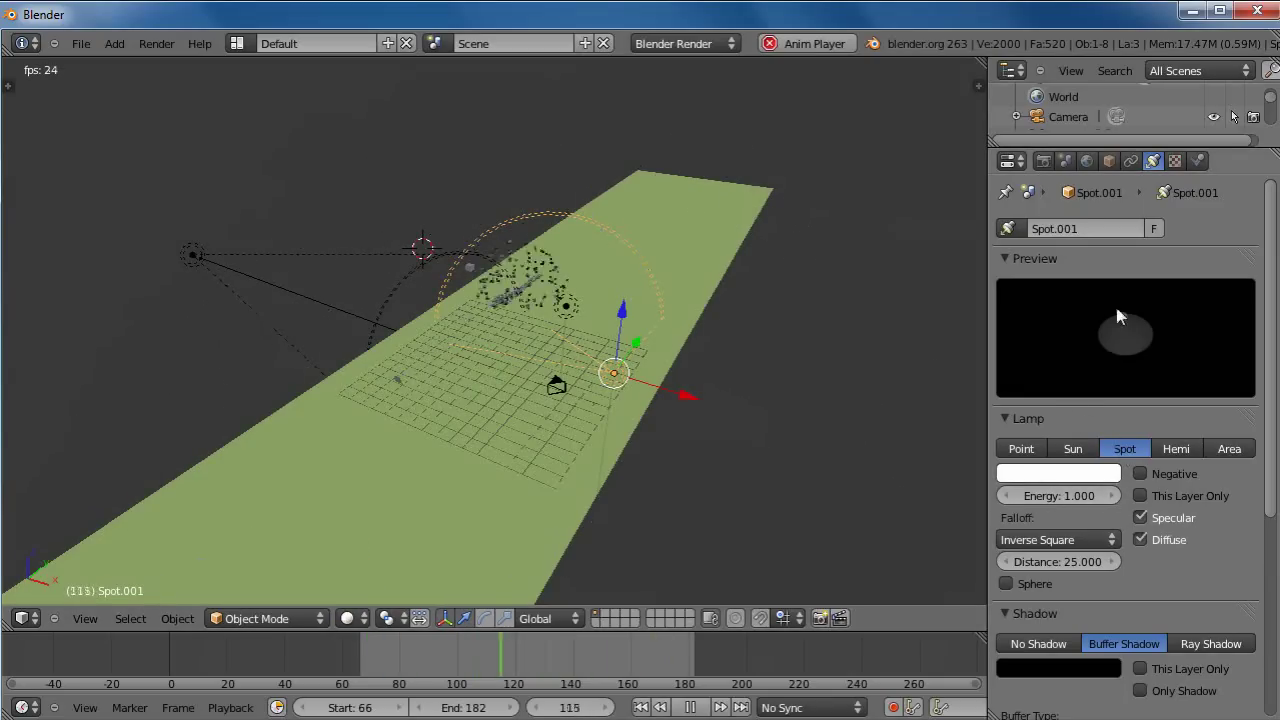
Switch the render engine to Blender Game and set Render shading to GLSL instead of Multitexture
left_click(733, 48)
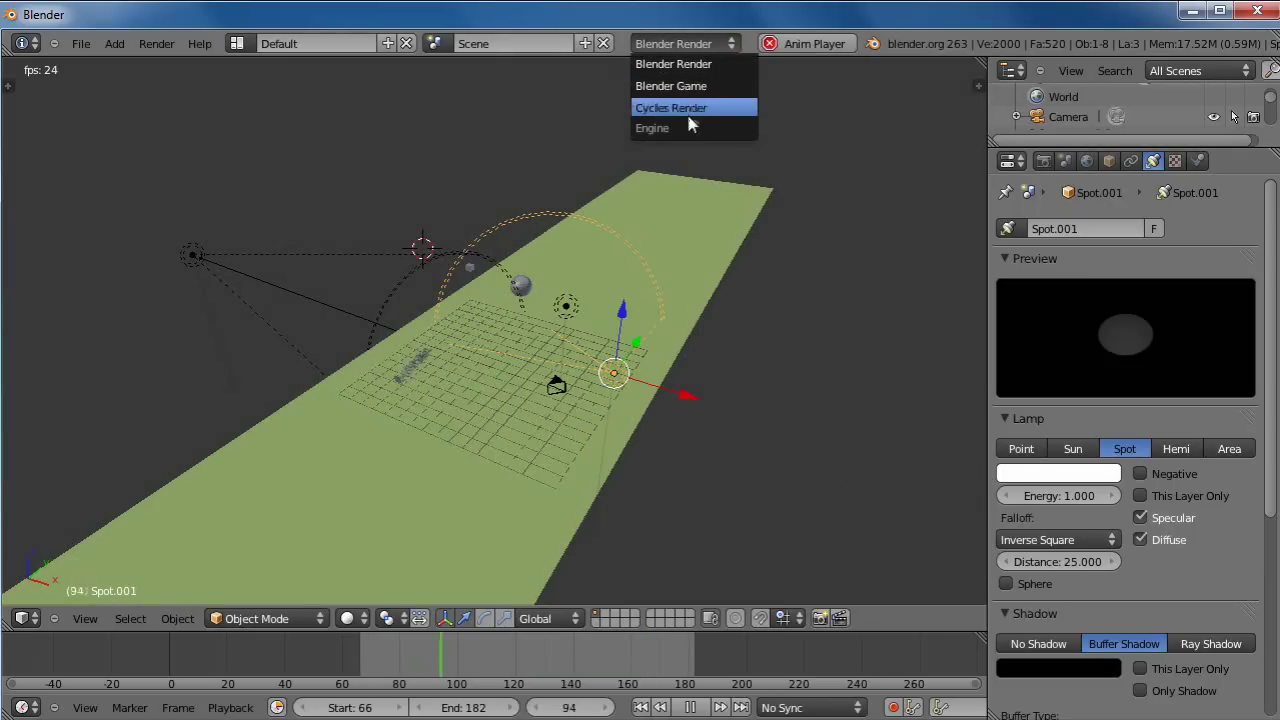
left_click(678, 86)
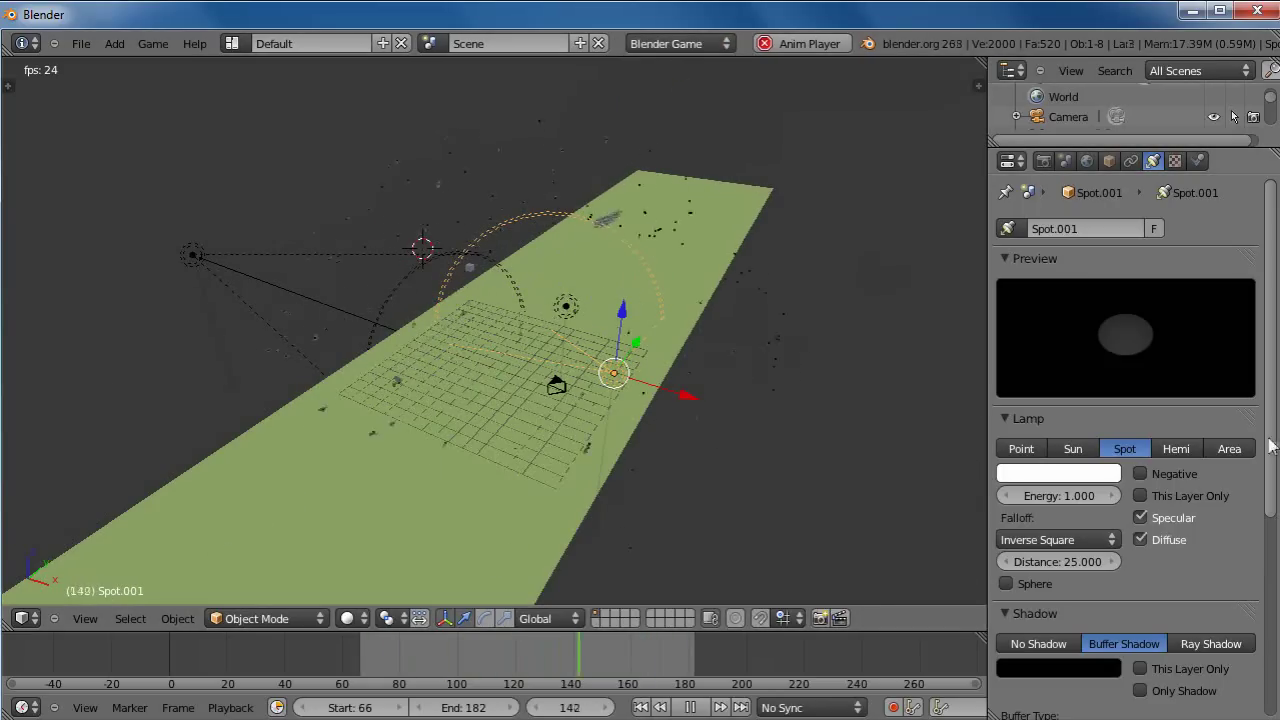
left_click(1065, 162)
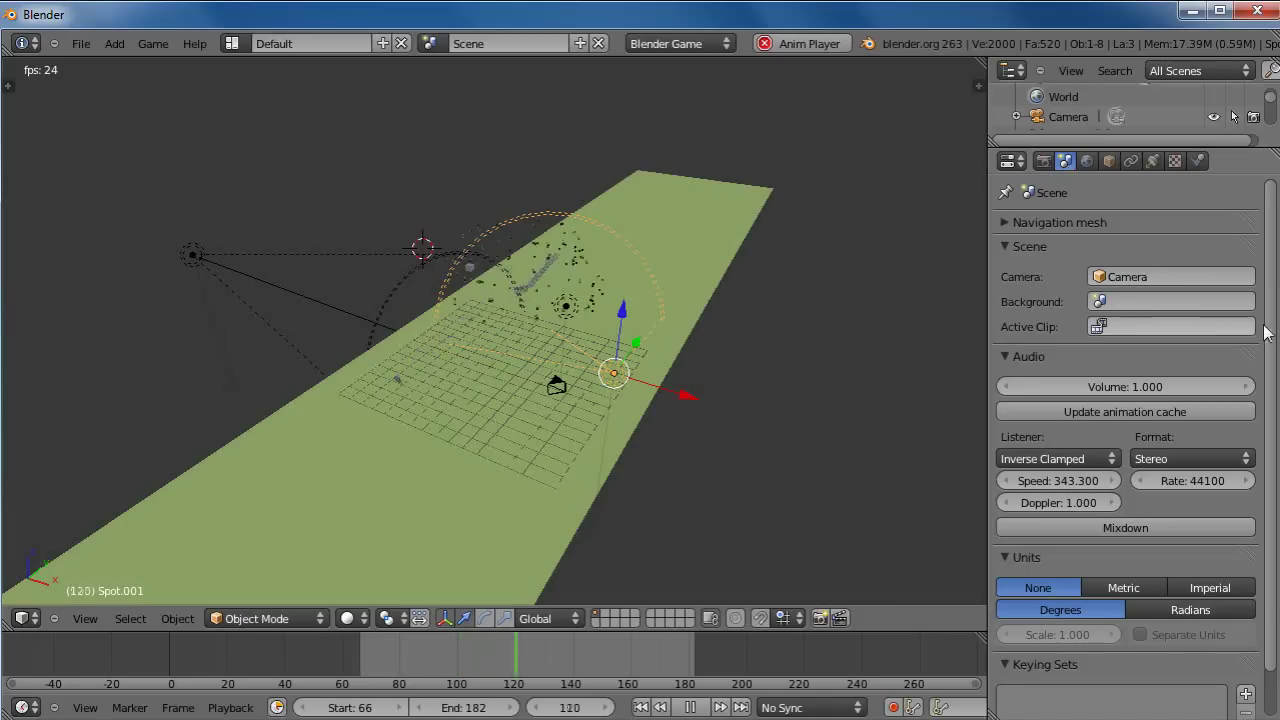
scroll(1262, 502, "down", 2)
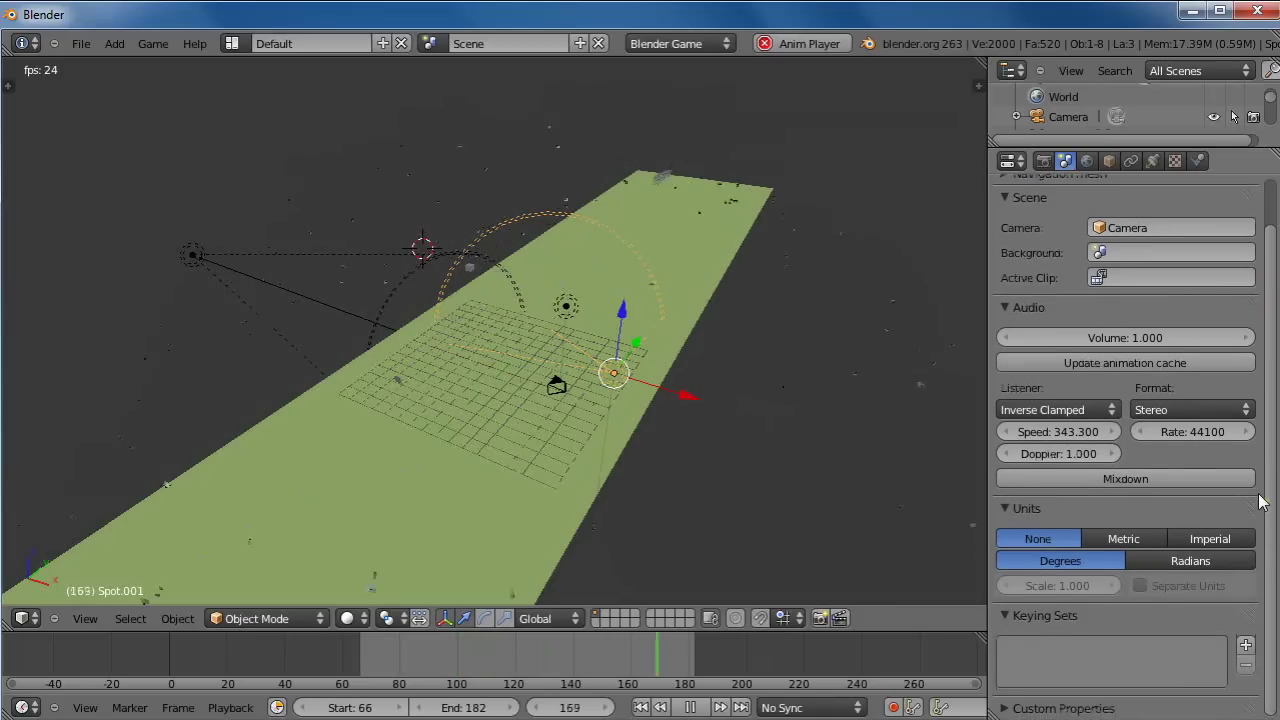
left_click(1041, 161)
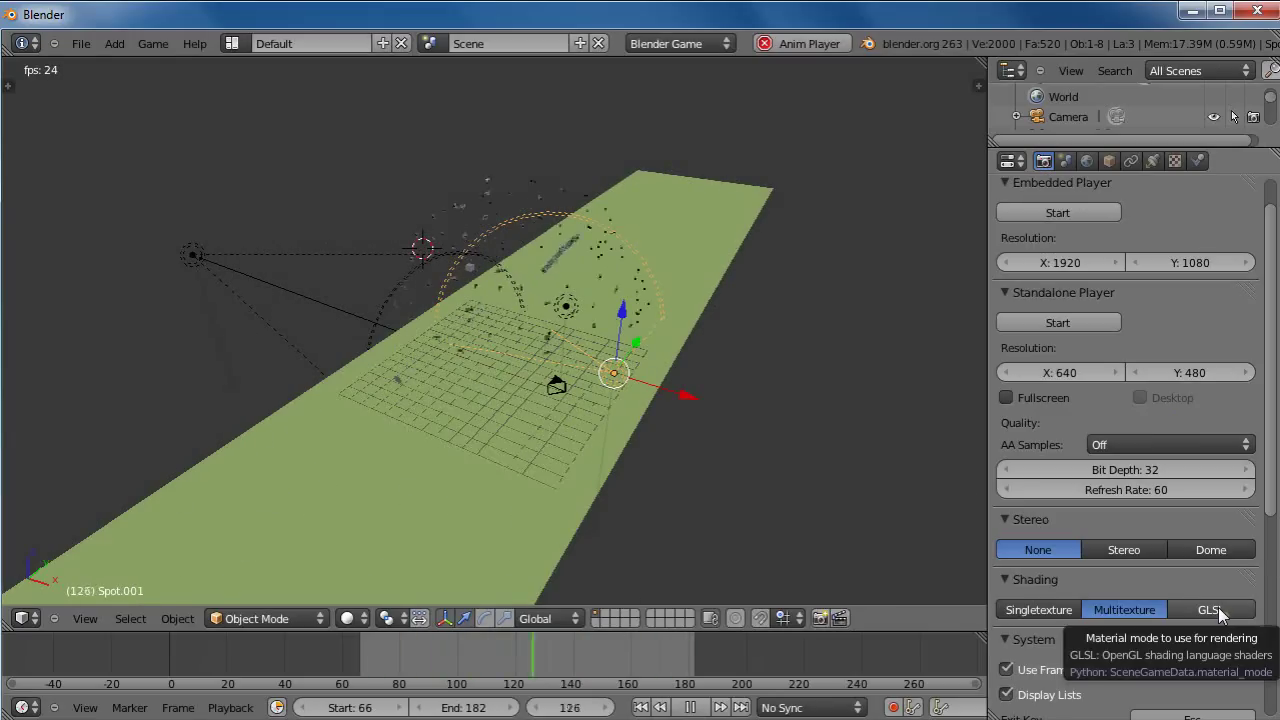
left_click(1212, 610)
Set viewport shading to Texture and orbit and zoom toward the spot-lit green floor
left_click(349, 618)
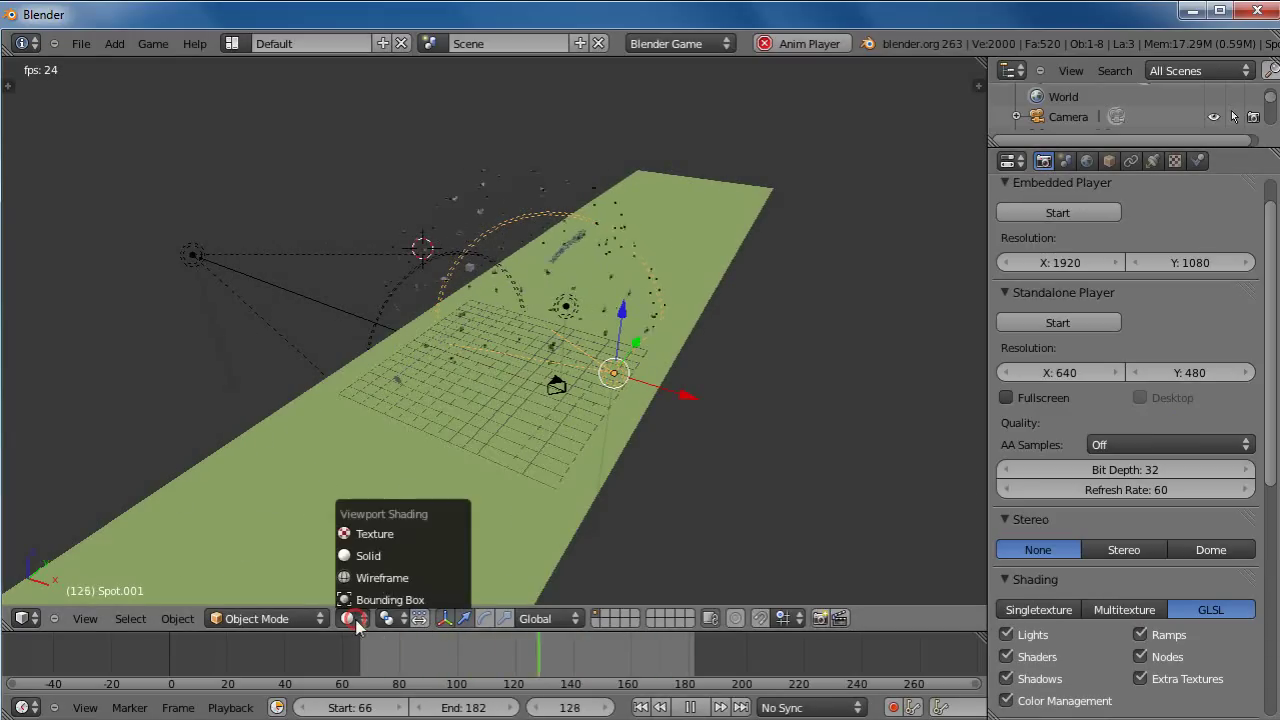
left_click(367, 537)
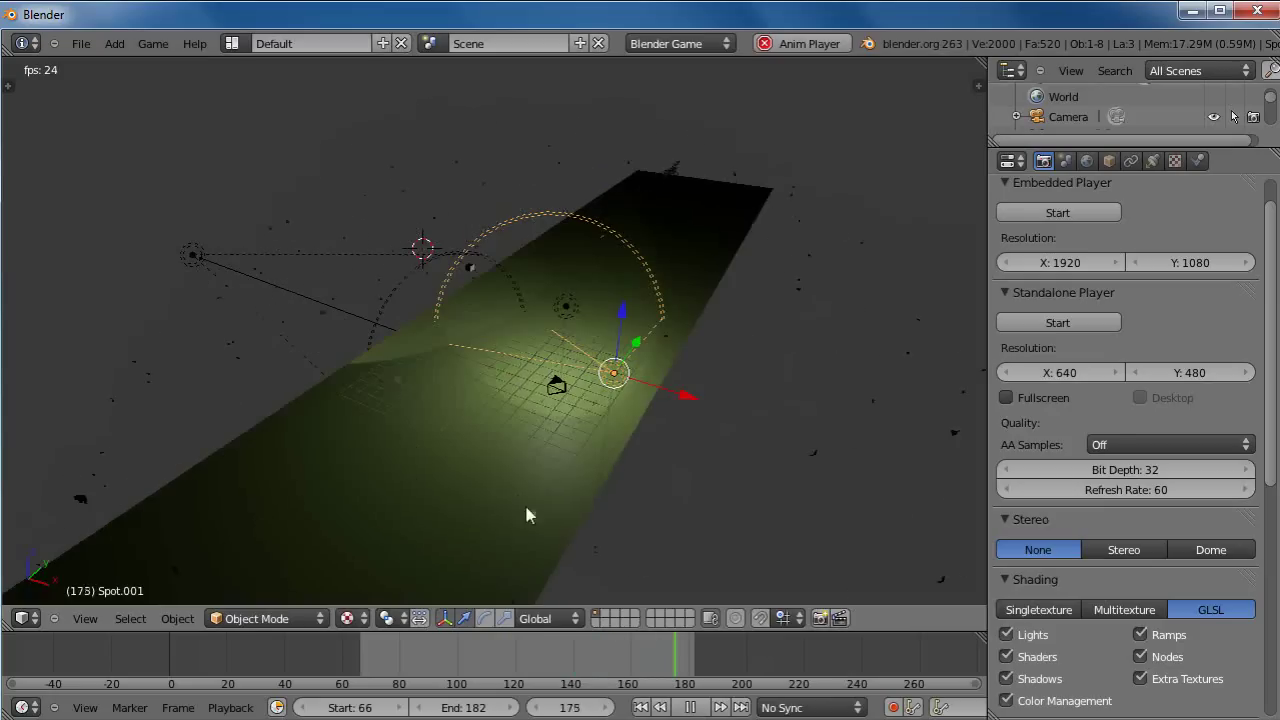
middle_click_drag(457, 551, 376, 484)
scroll(533, 495, "up", 5)
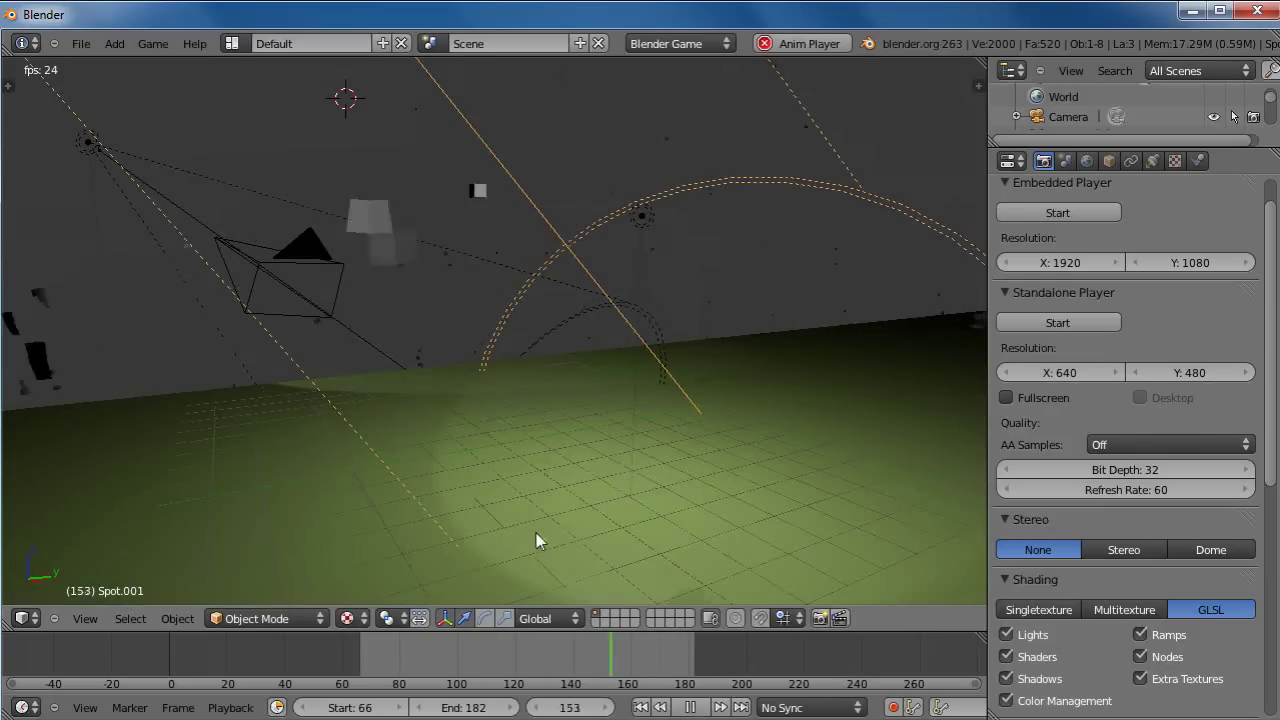
middle_click_drag(528, 541, 567, 524)
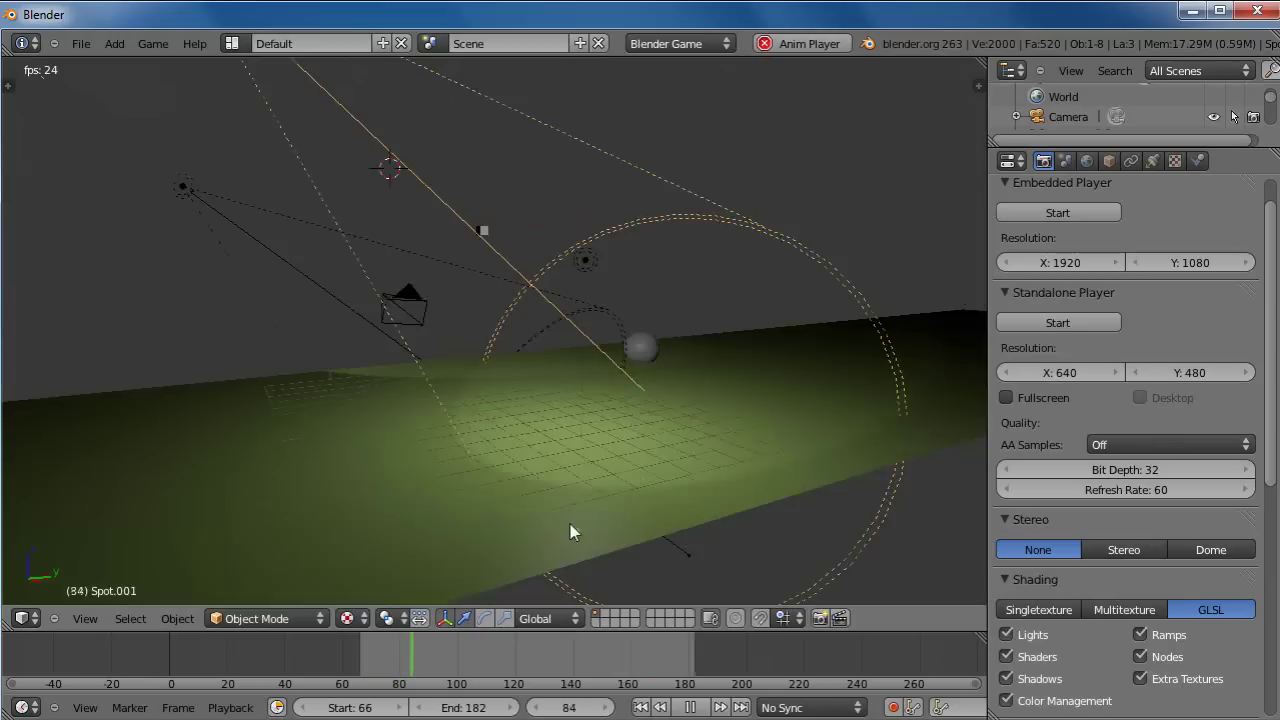
scroll(450, 500, "up", 3)
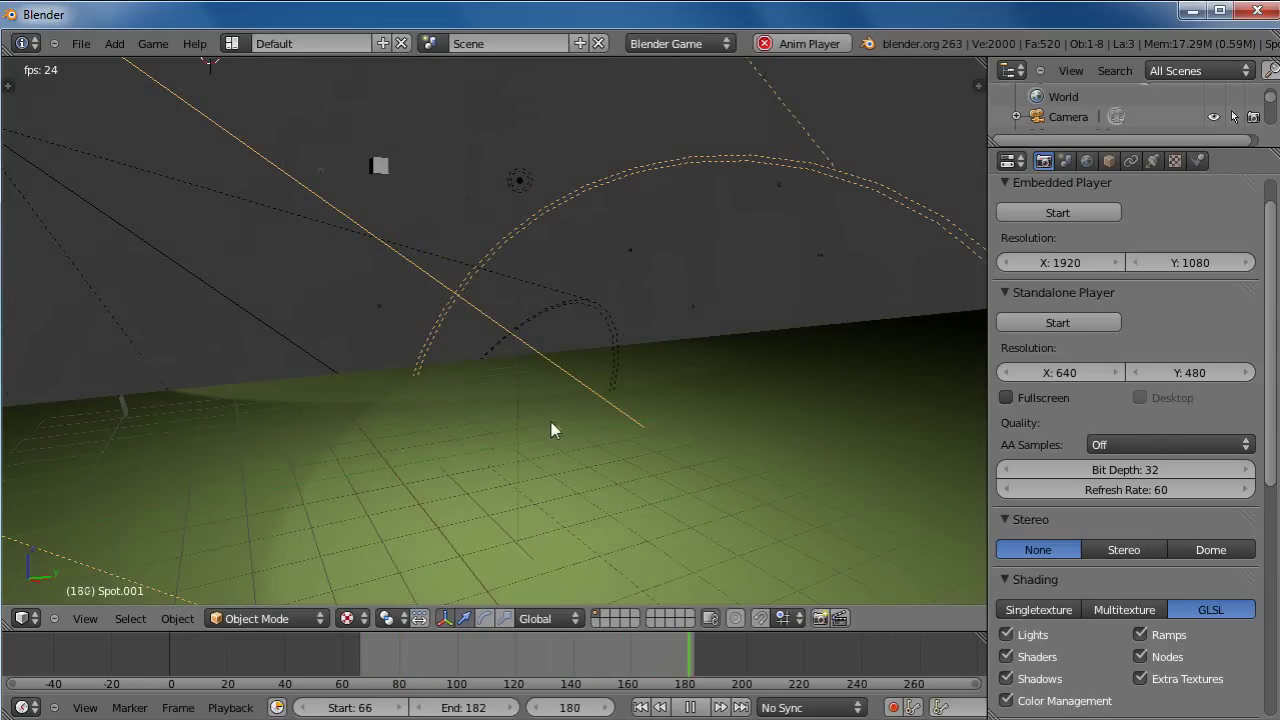
Give the sphere Material.002 with a pink diffuse colour (R 0.800, G 0.114, B 0.247)
right_click(645, 365)
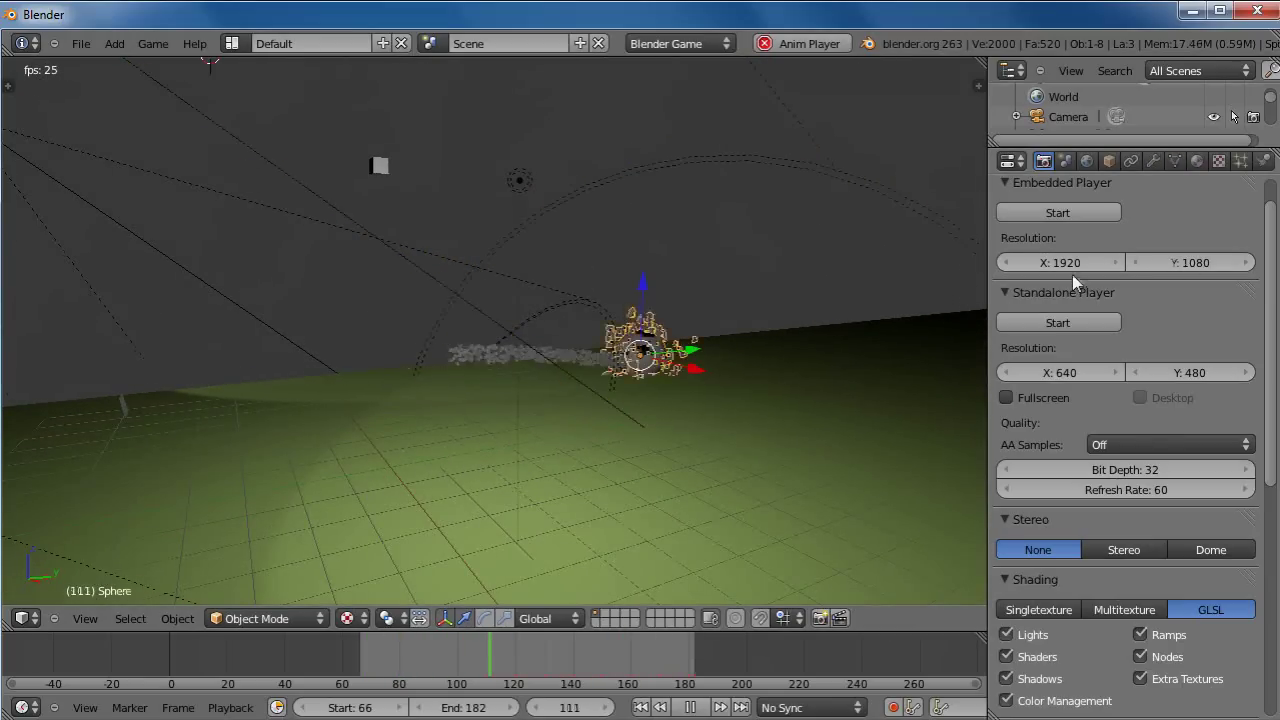
left_click(1197, 161)
left_click(1080, 296)
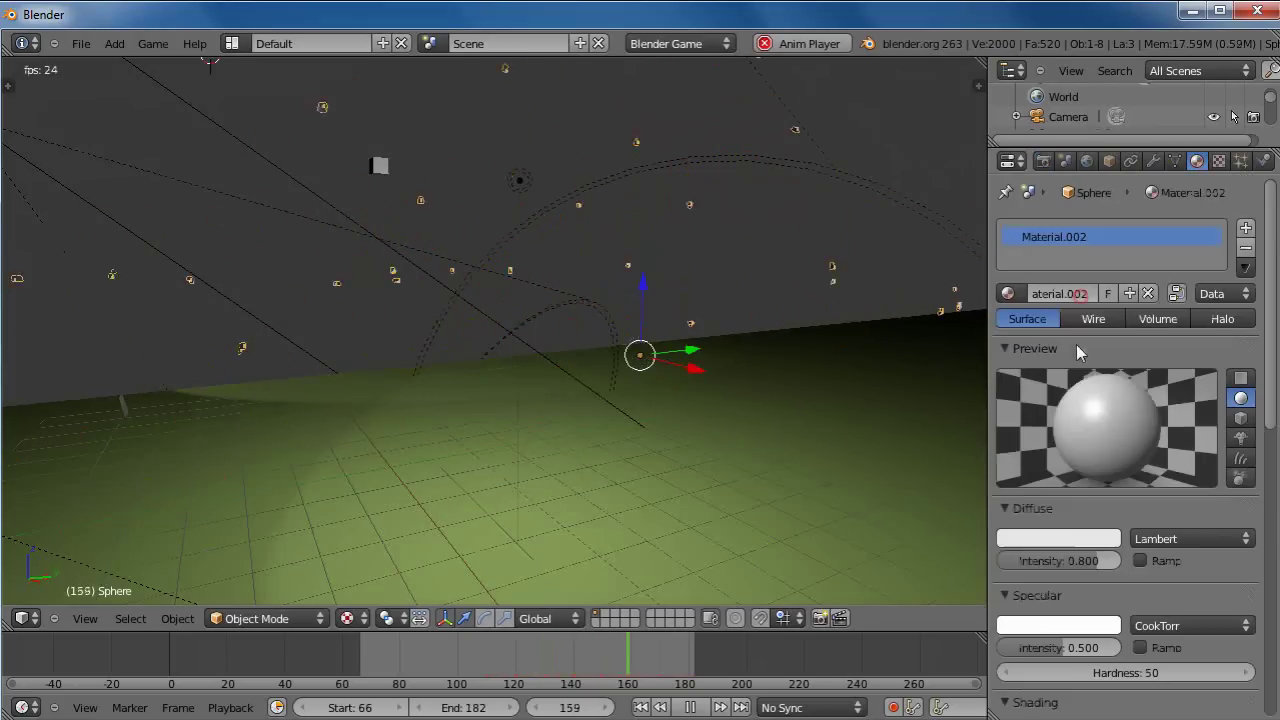
left_click(1072, 538)
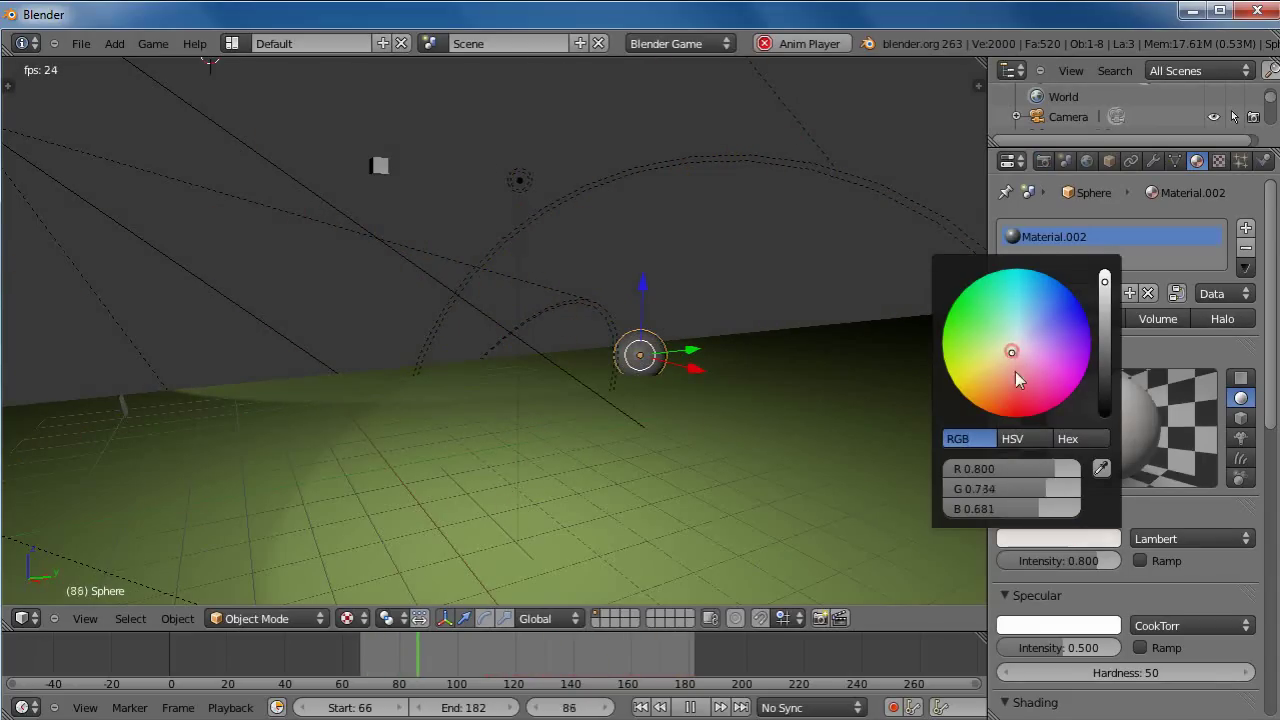
mouse_move(1019, 386)
left_mouse_down()
mouse_move(1014, 403)
mouse_move(1029, 409)
left_mouse_up()
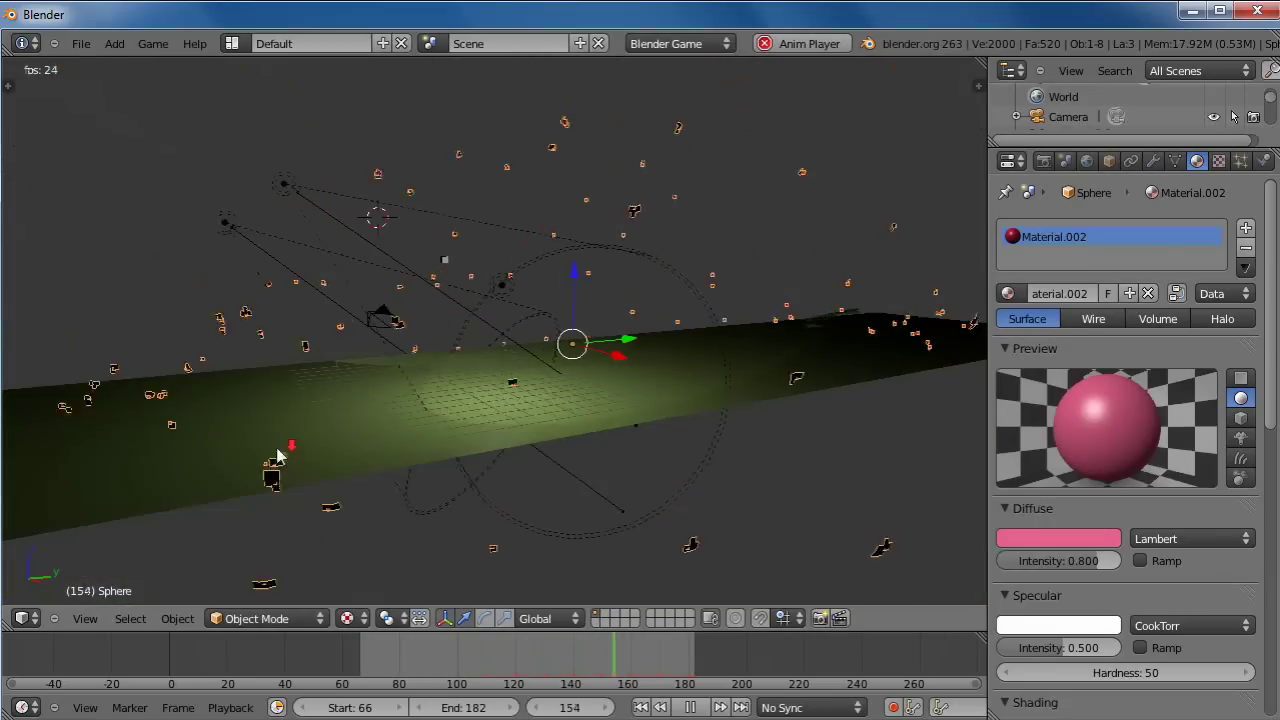
left_click(378, 316)
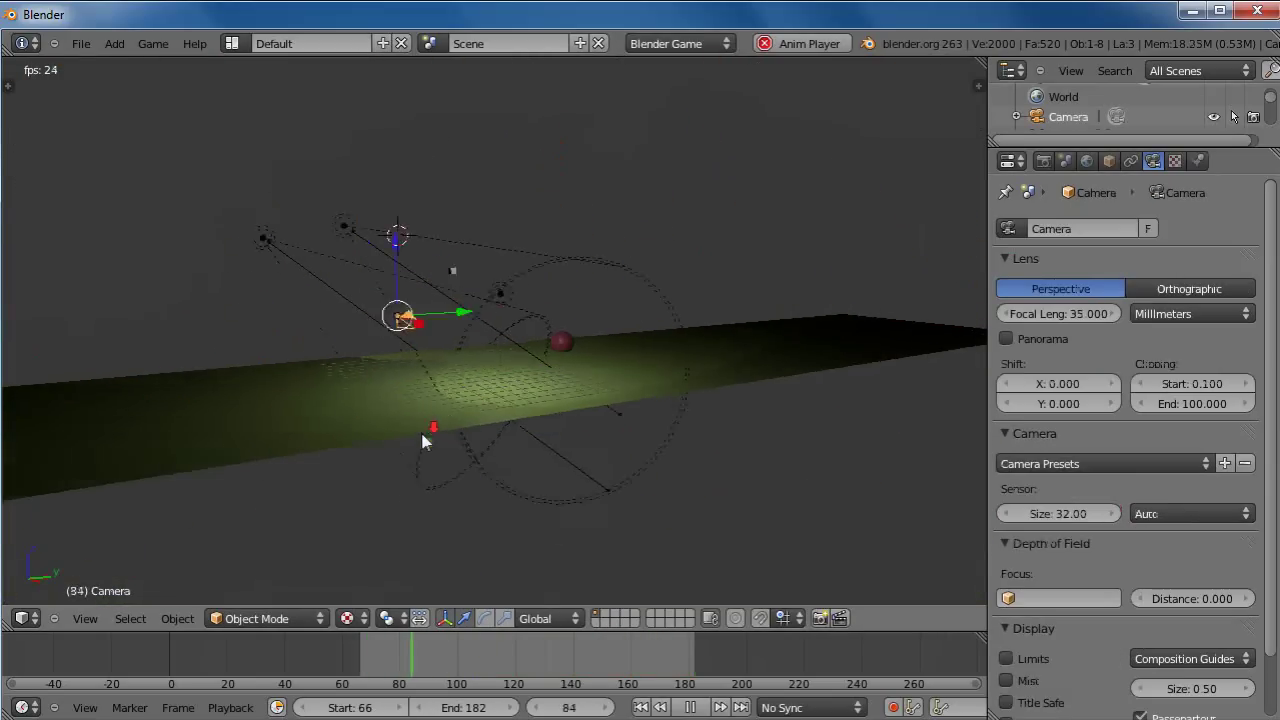